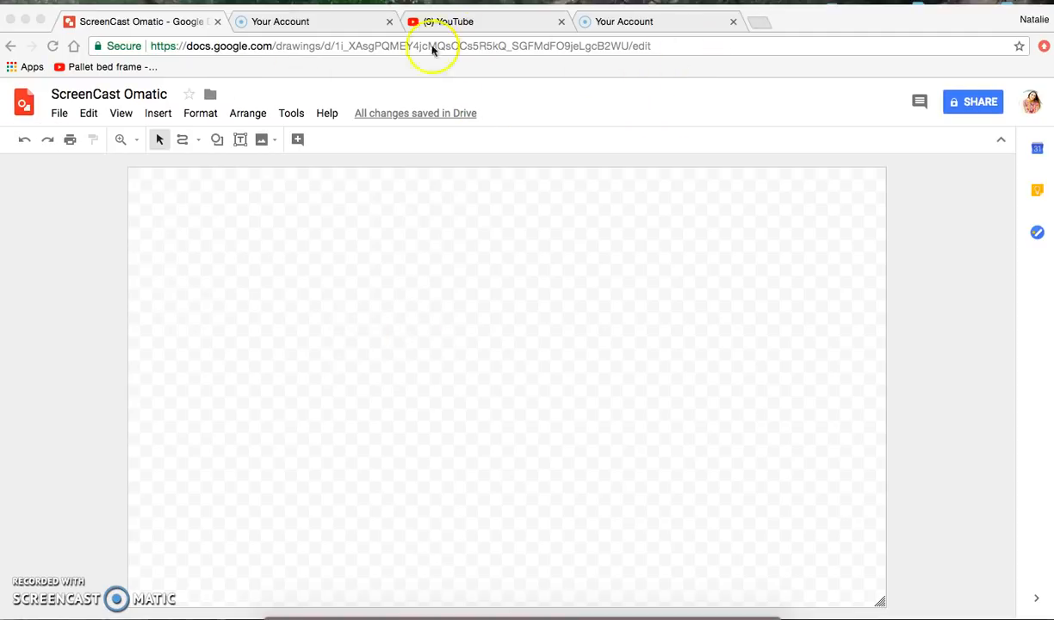
- Search the web for "google draw" in a new browser tab and open Google Drawings with a blank drawing
click(757, 25)
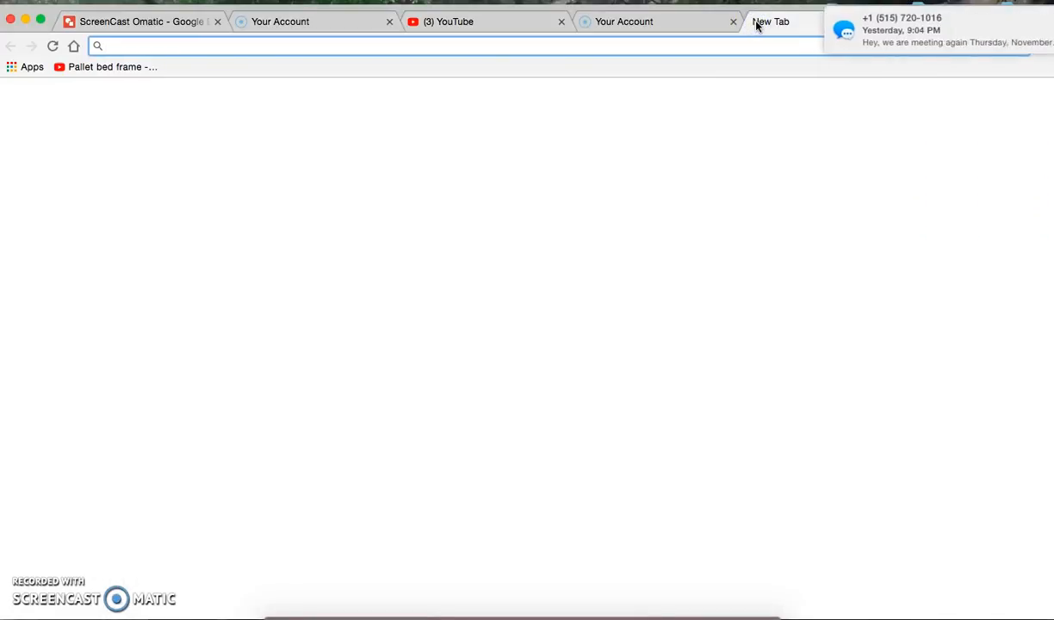
drag(904, 31, 1012, 27)
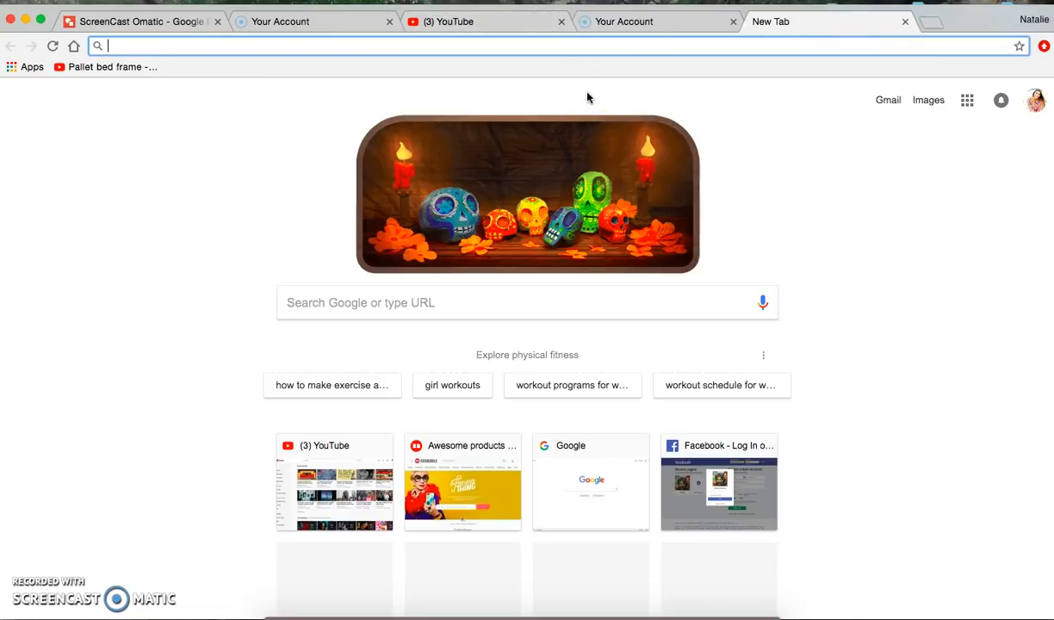
text(google dr)
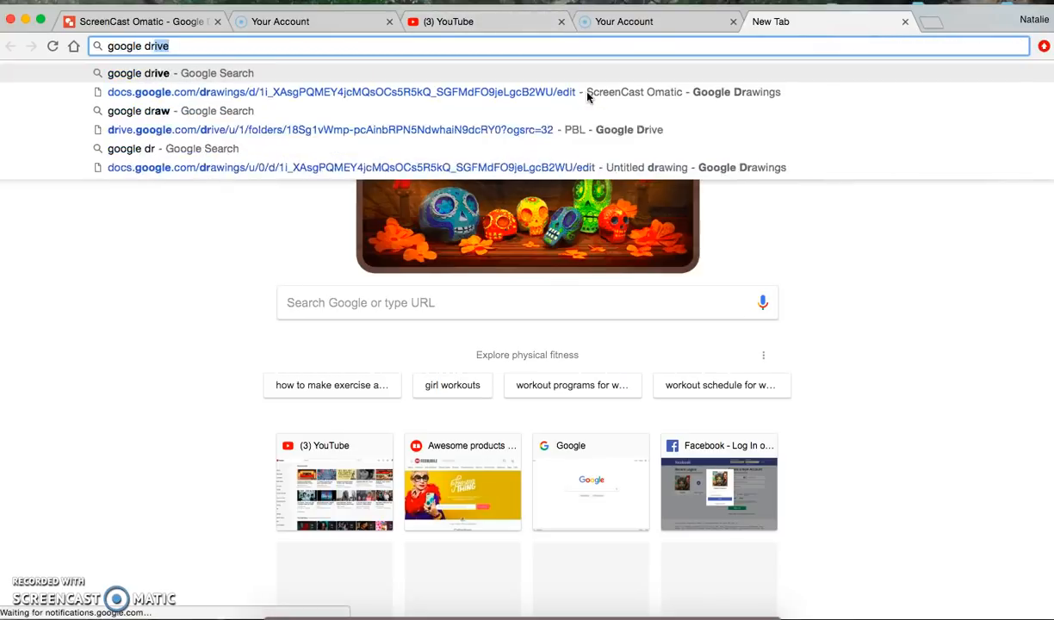
text(aw)
key(Return)
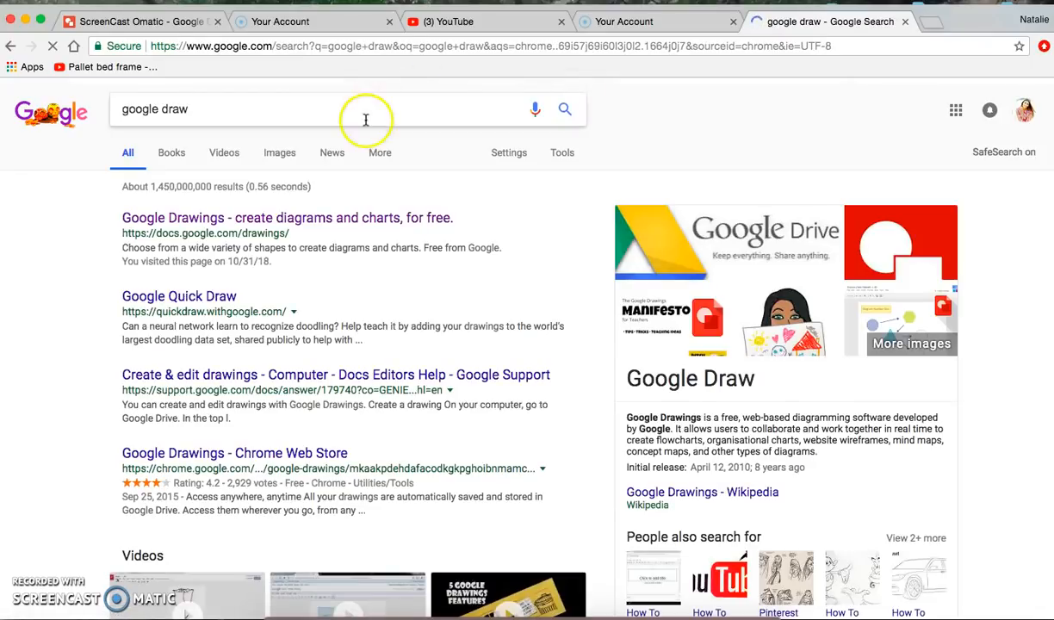
click(348, 218)
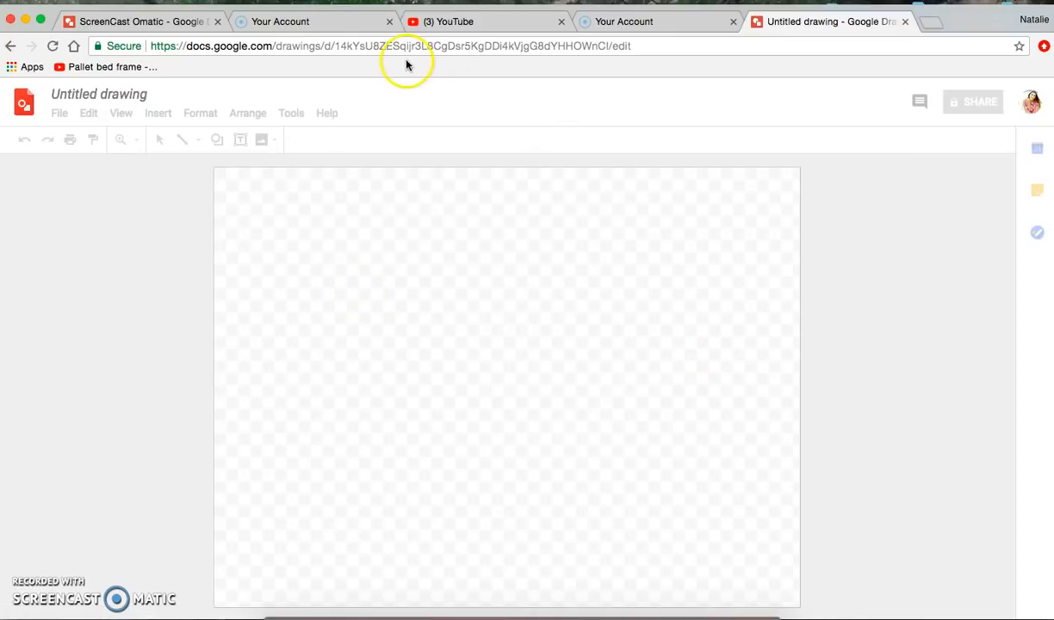
- Switch to the ScreenCast Omatic drawing and draw a large rectangular frame shape covering most of the canvas
click(155, 22)
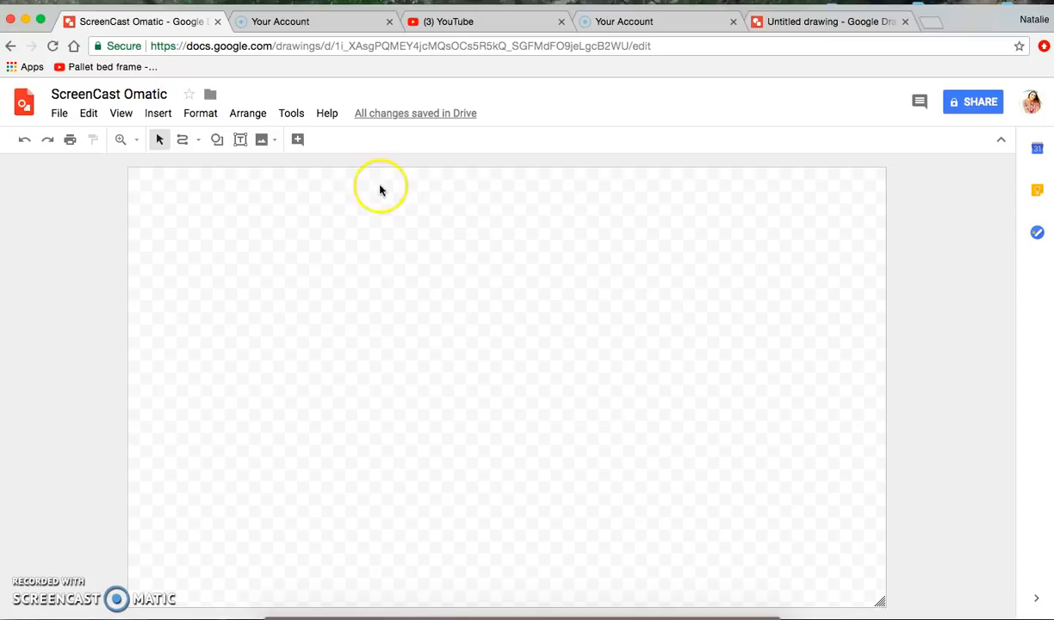
click(216, 139)
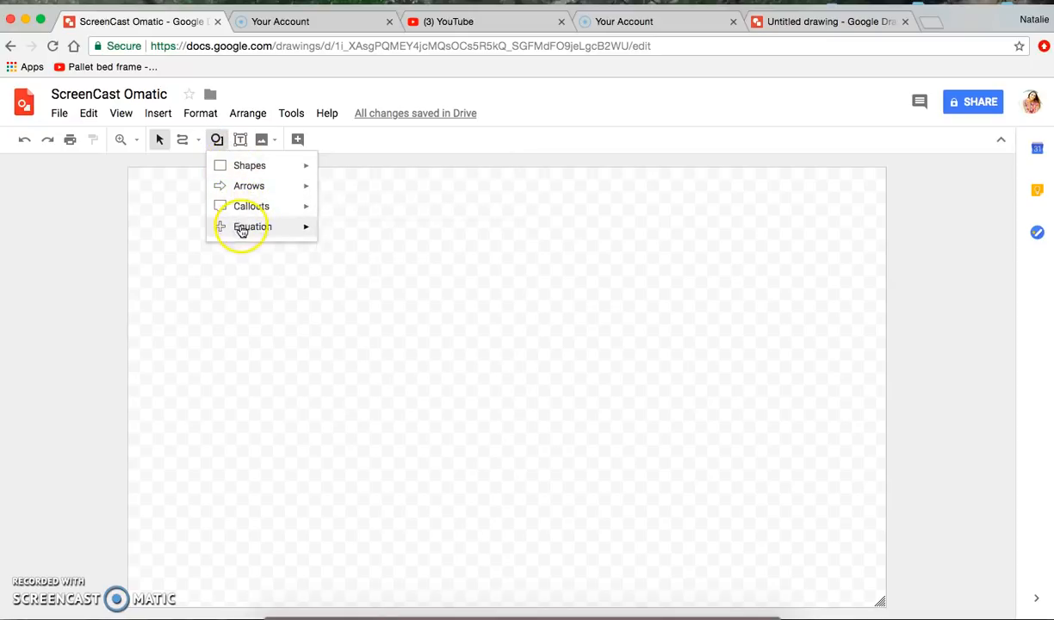
mouse_move(254, 164)
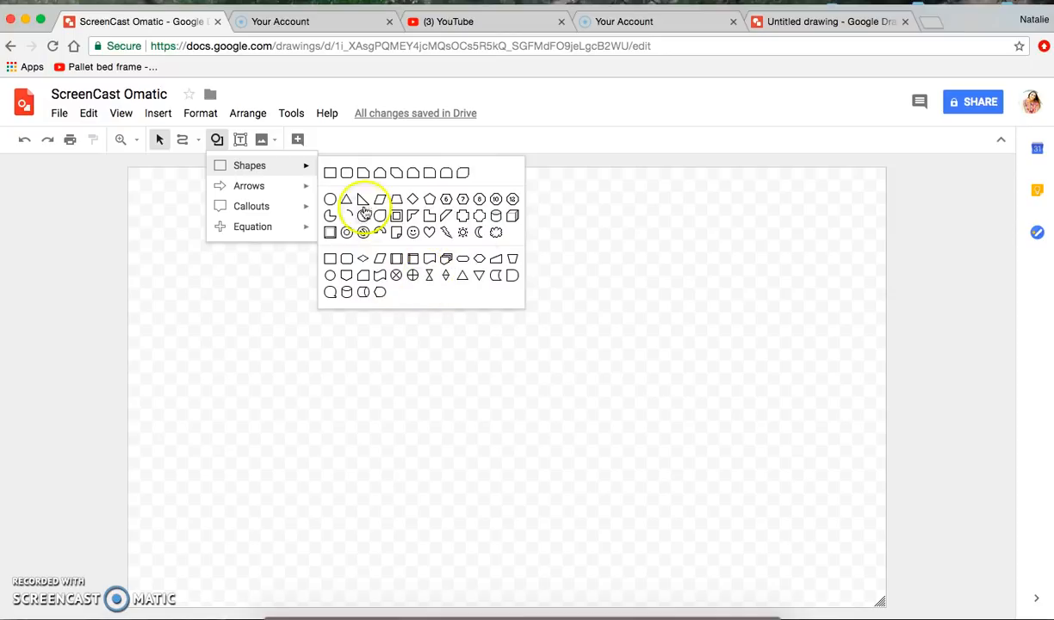
mouse_move(291, 191)
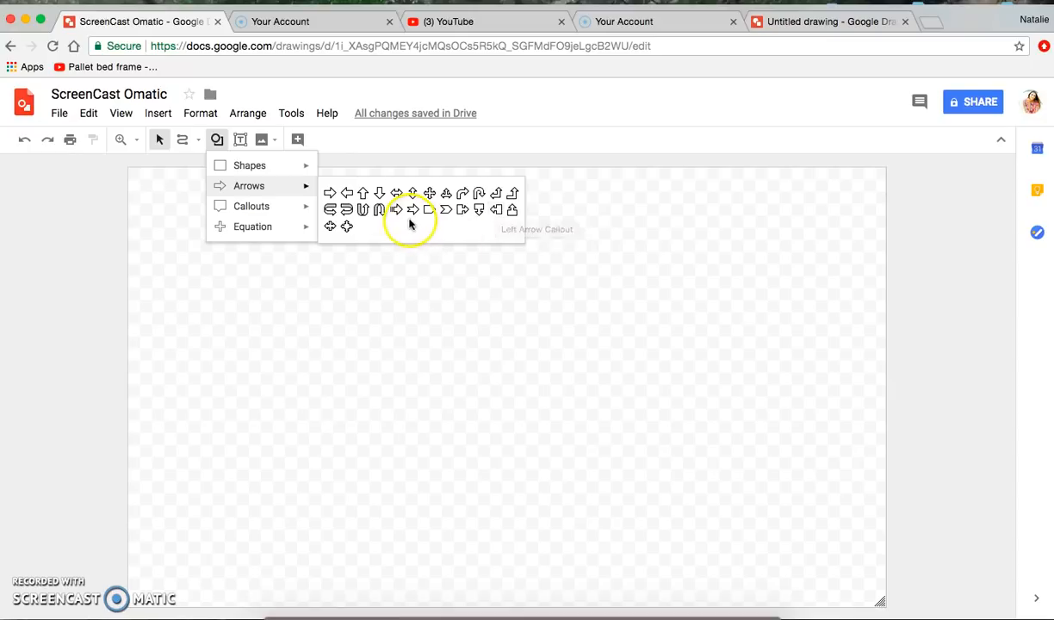
mouse_move(302, 212)
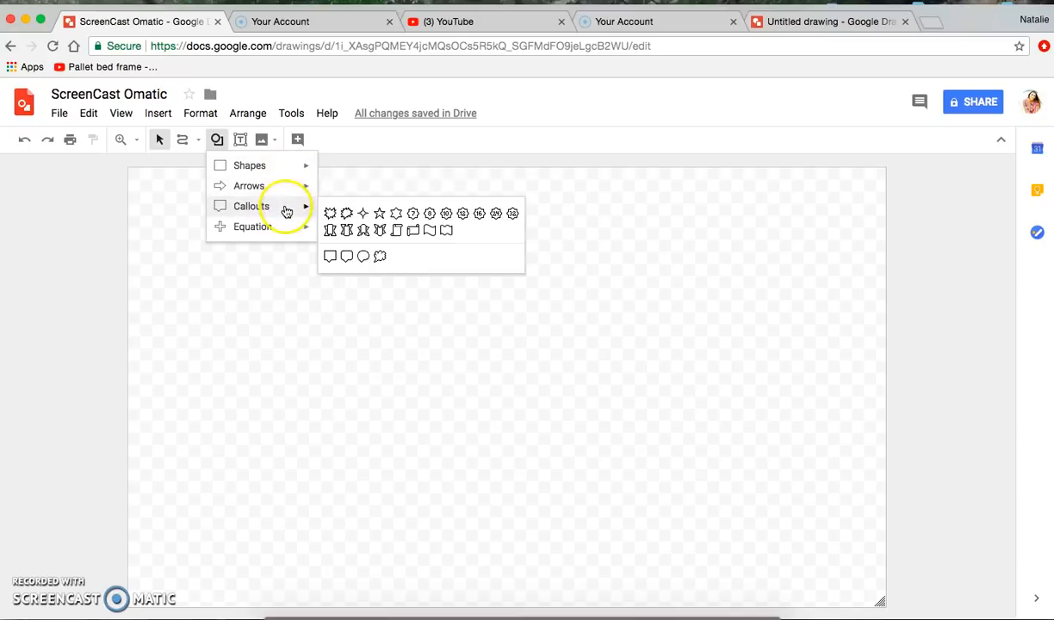
mouse_move(285, 233)
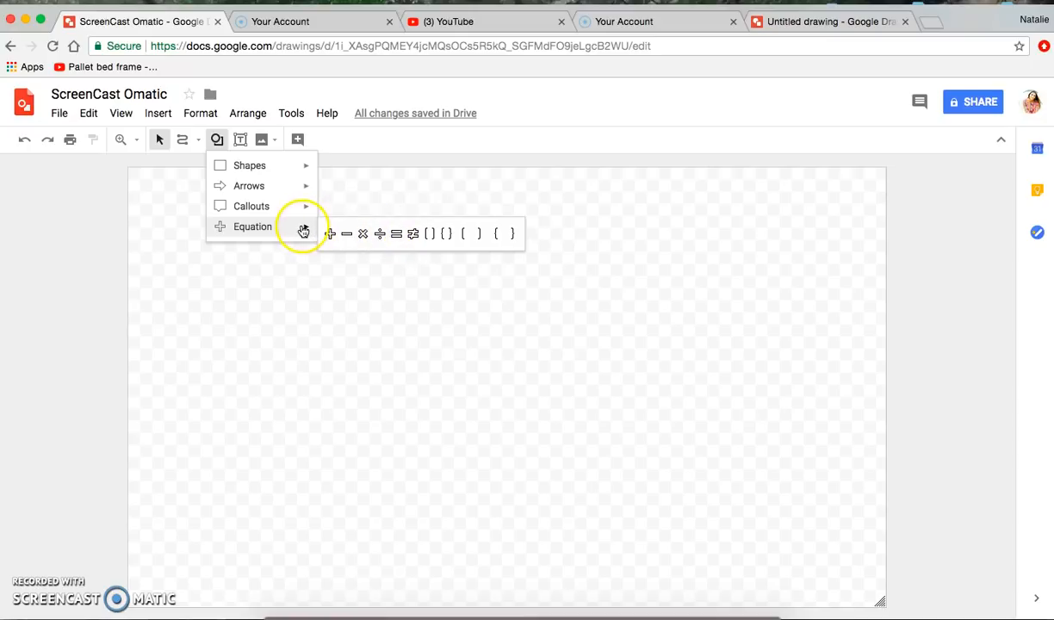
mouse_move(297, 164)
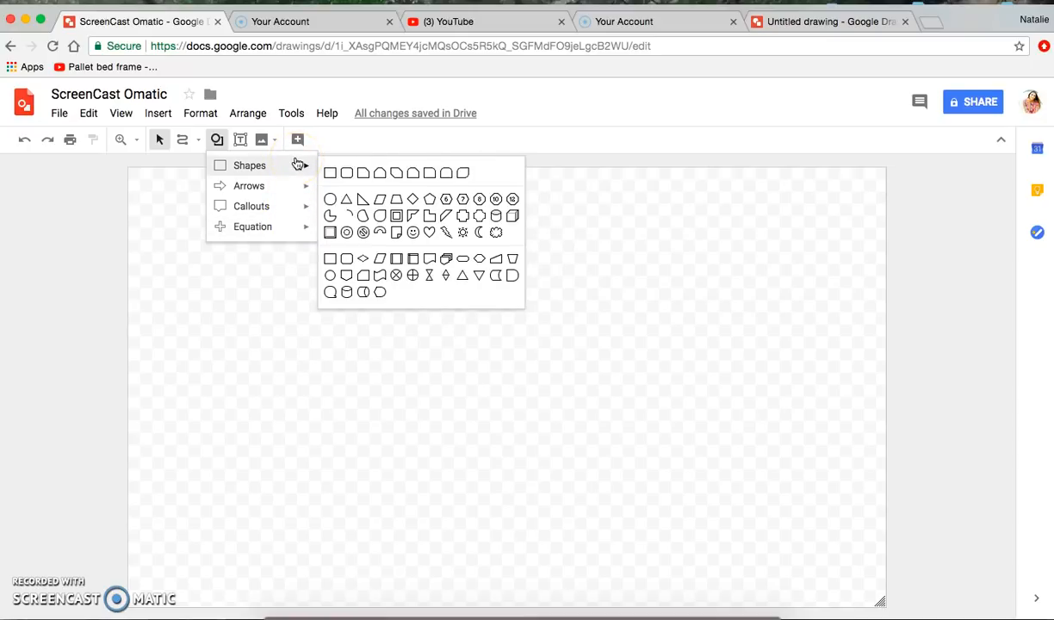
click(401, 218)
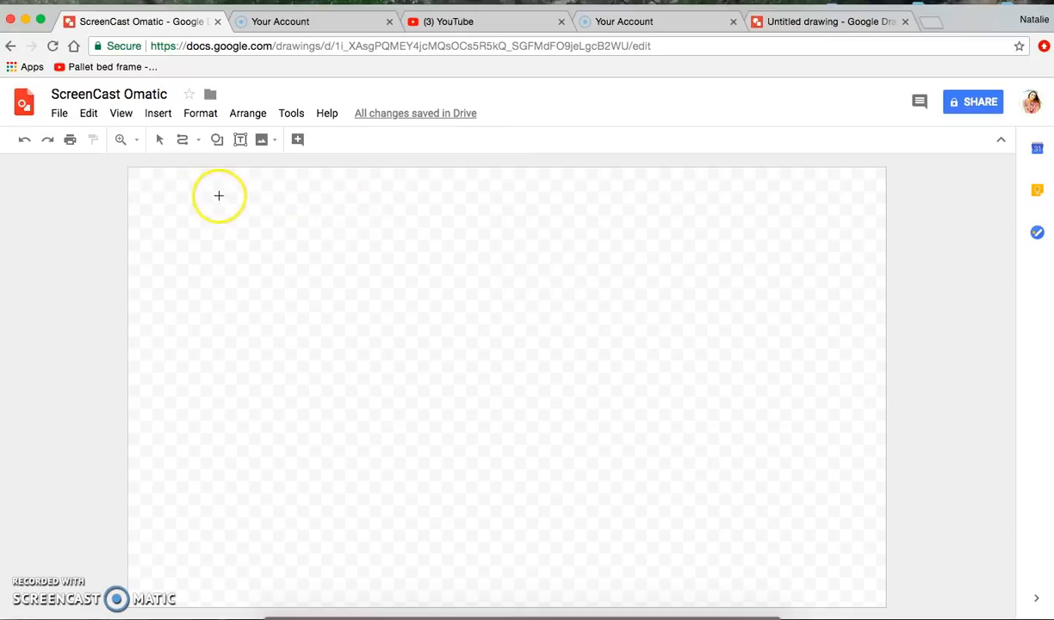
mouse_move(184, 196)
mouse_down()
mouse_move(407, 379)
mouse_move(871, 578)
mouse_move(893, 542)
mouse_move(824, 563)
mouse_up()
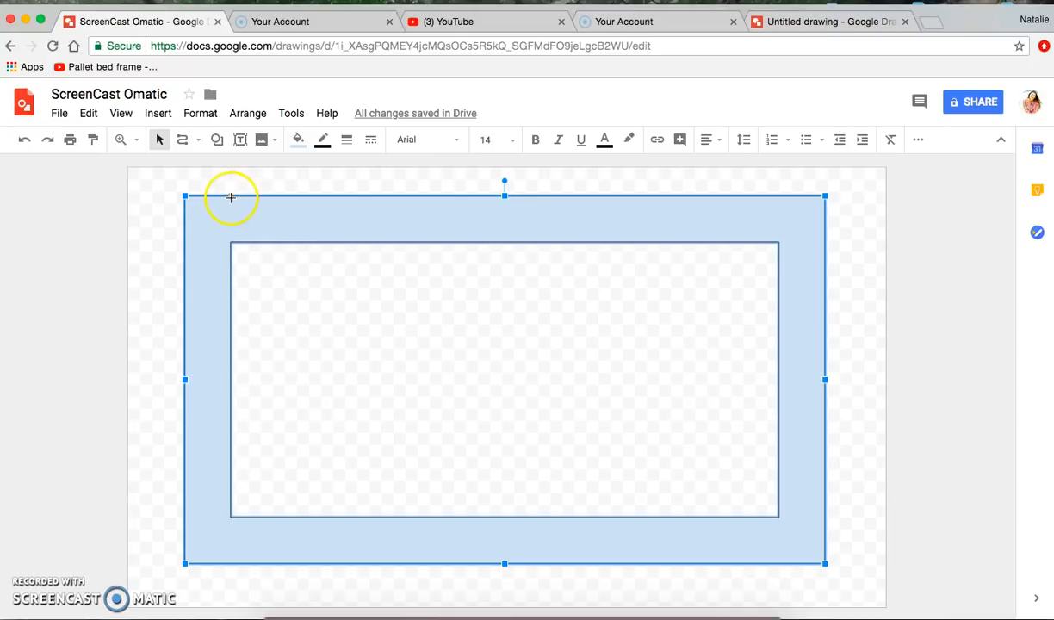
- Make the frame's band thicker and shrink the whole frame into the lower-right part of the canvas
drag(230, 208, 201, 212)
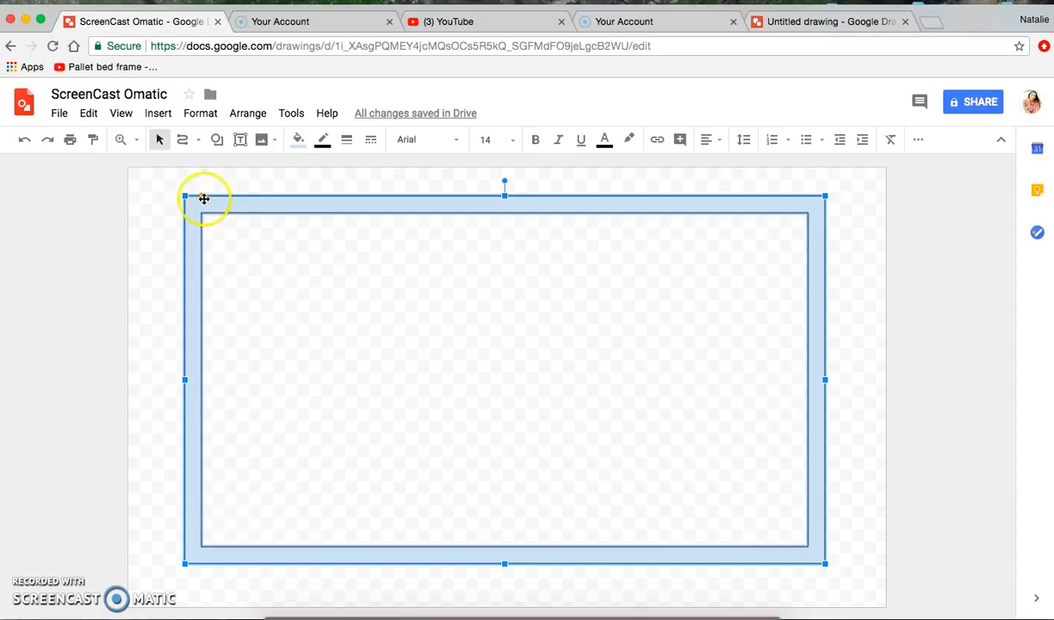
drag(202, 195, 256, 234)
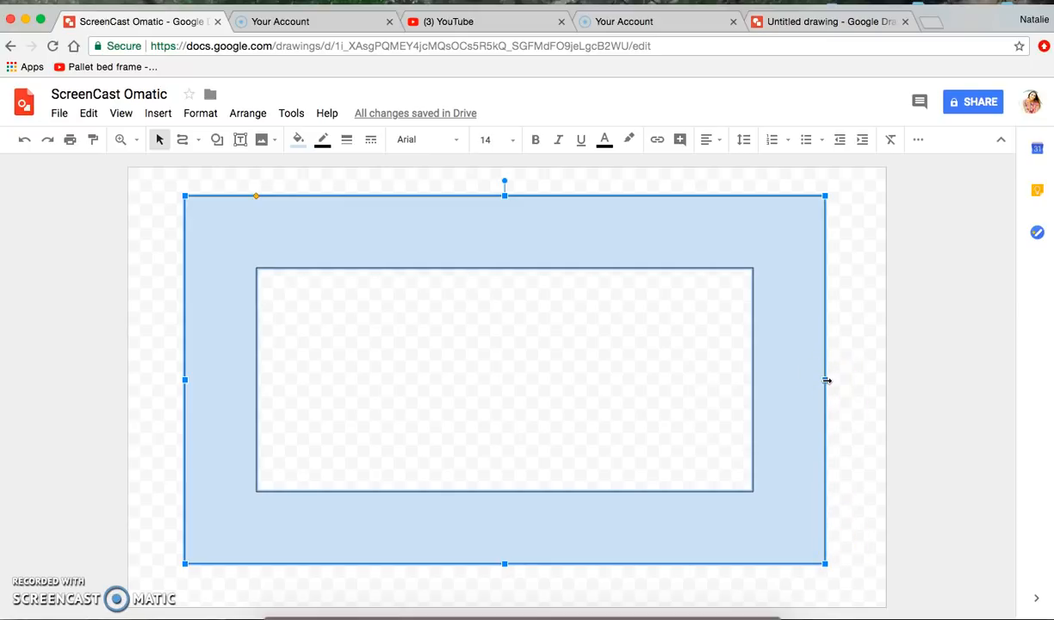
drag(826, 380, 794, 380)
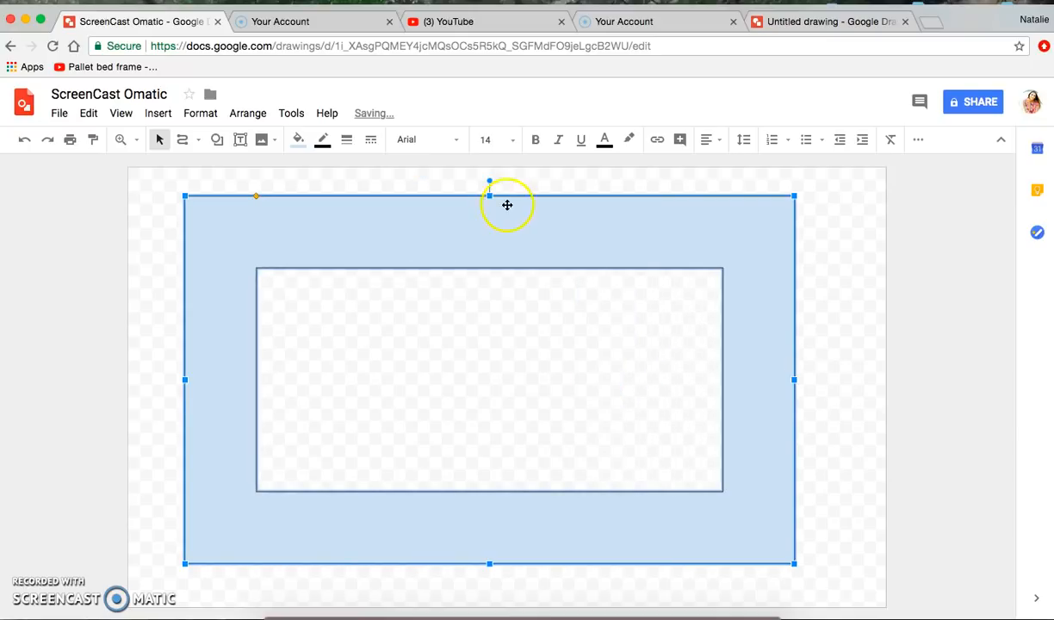
drag(489, 196, 497, 317)
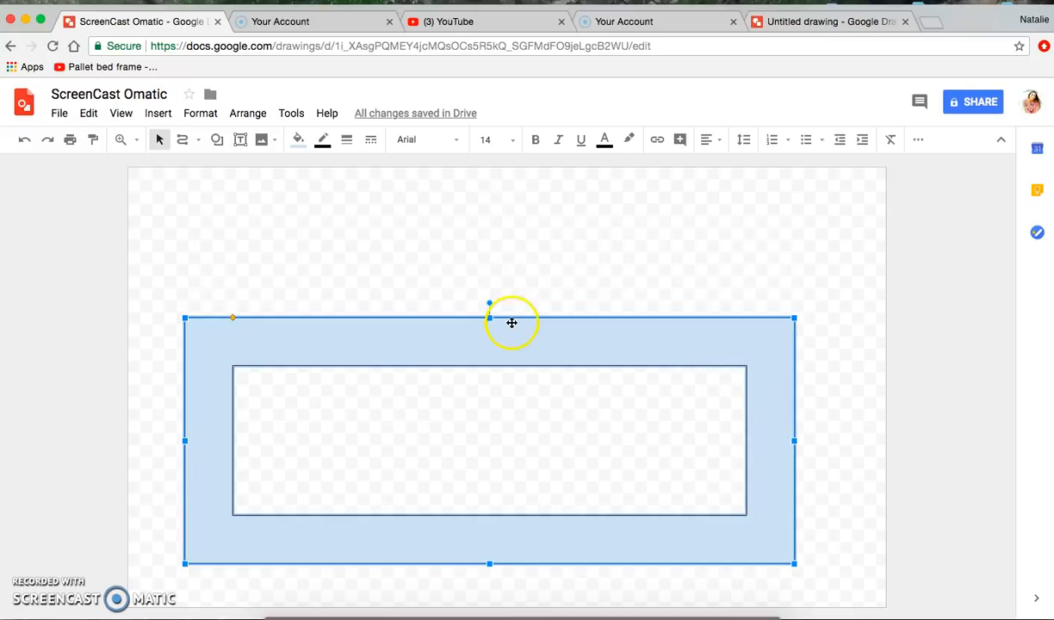
drag(489, 318, 492, 202)
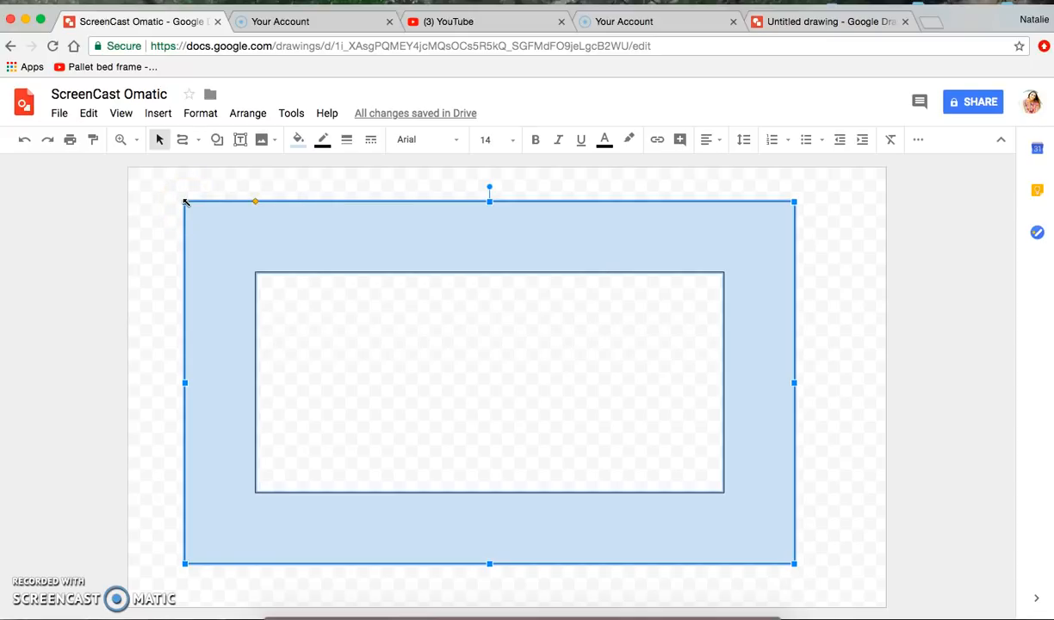
drag(187, 203, 406, 297)
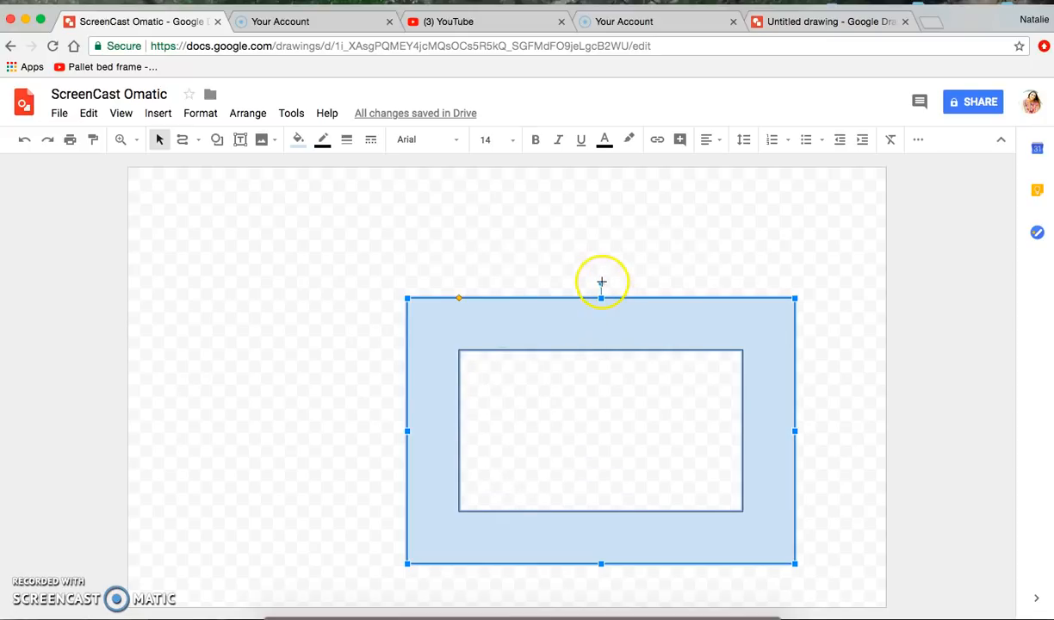
mouse_move(601, 282)
mouse_down()
mouse_move(483, 281)
mouse_move(468, 459)
mouse_move(459, 420)
mouse_move(455, 434)
mouse_move(562, 278)
mouse_move(619, 285)
mouse_move(584, 283)
mouse_move(597, 282)
mouse_up()
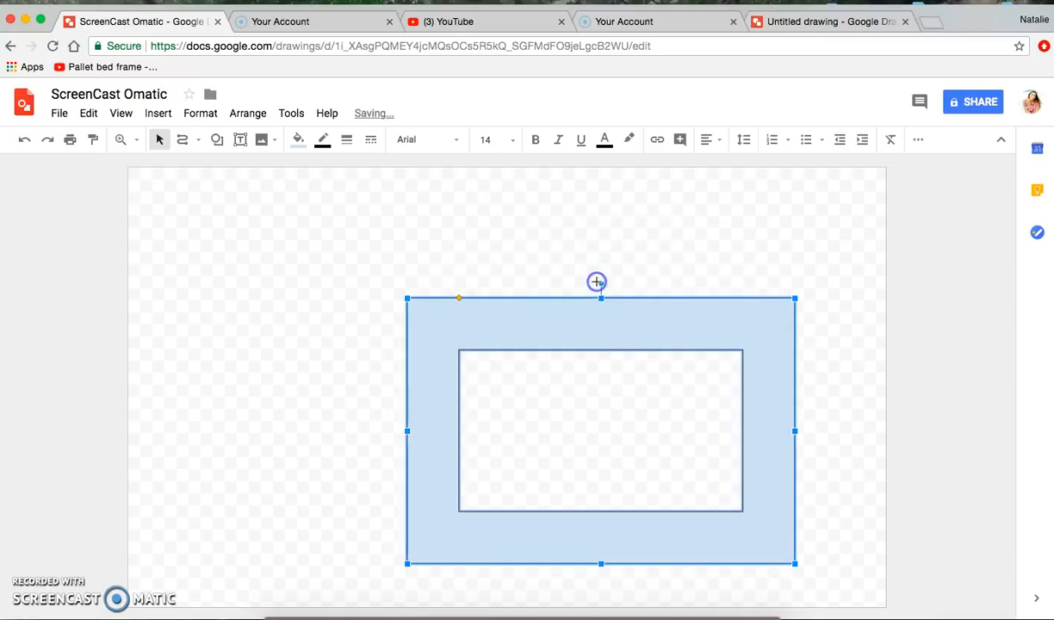
- Fill the frame with a solid orange colour
click(469, 247)
click(462, 317)
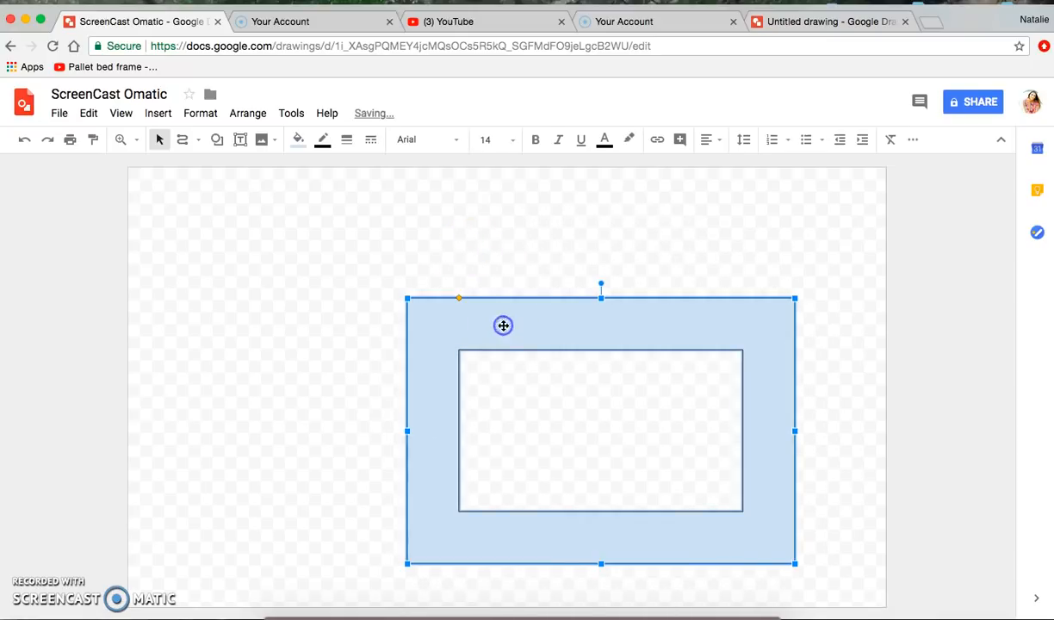
click(295, 143)
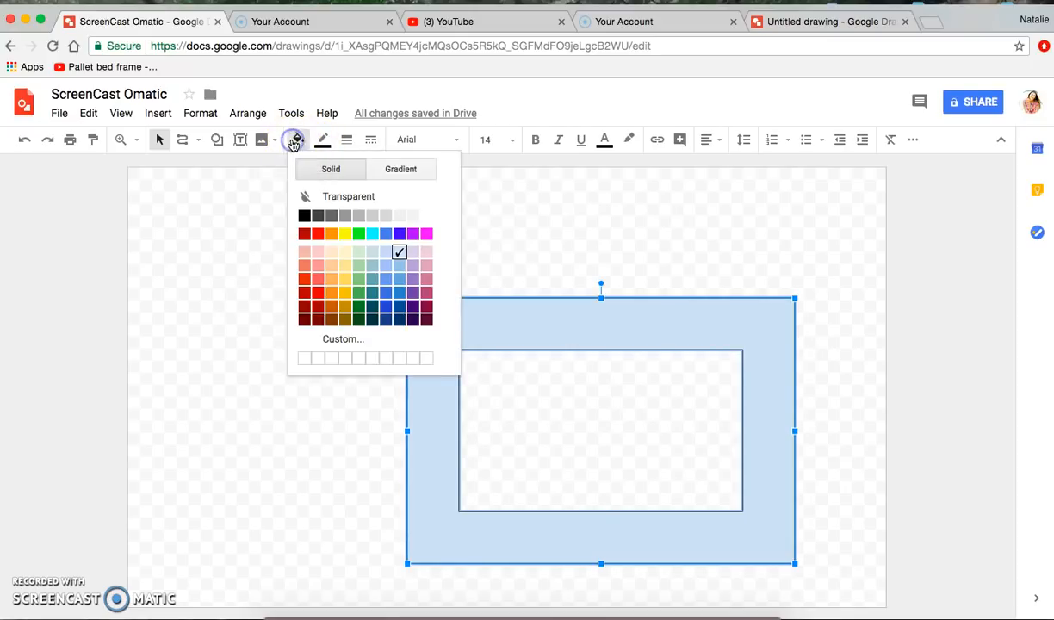
click(331, 292)
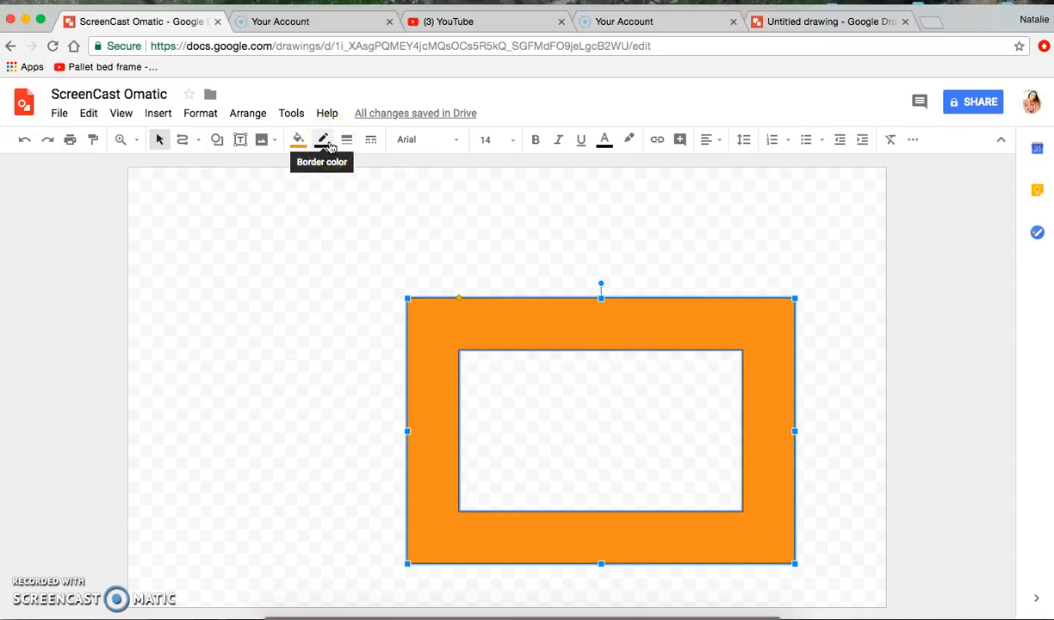
- Set the frame's border colour to black and adjust its border weight
click(325, 143)
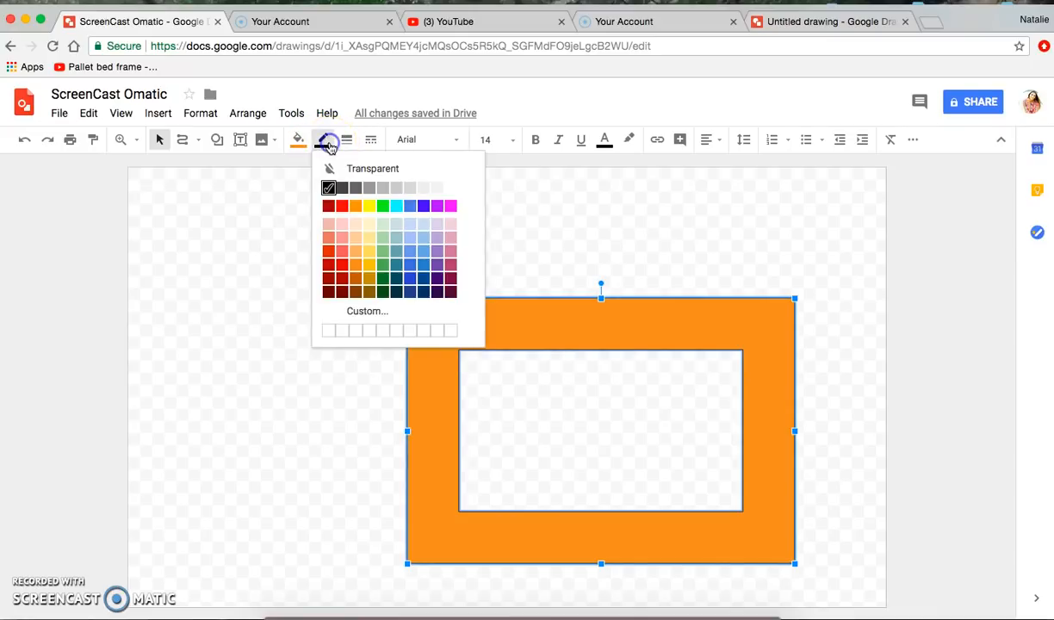
click(328, 190)
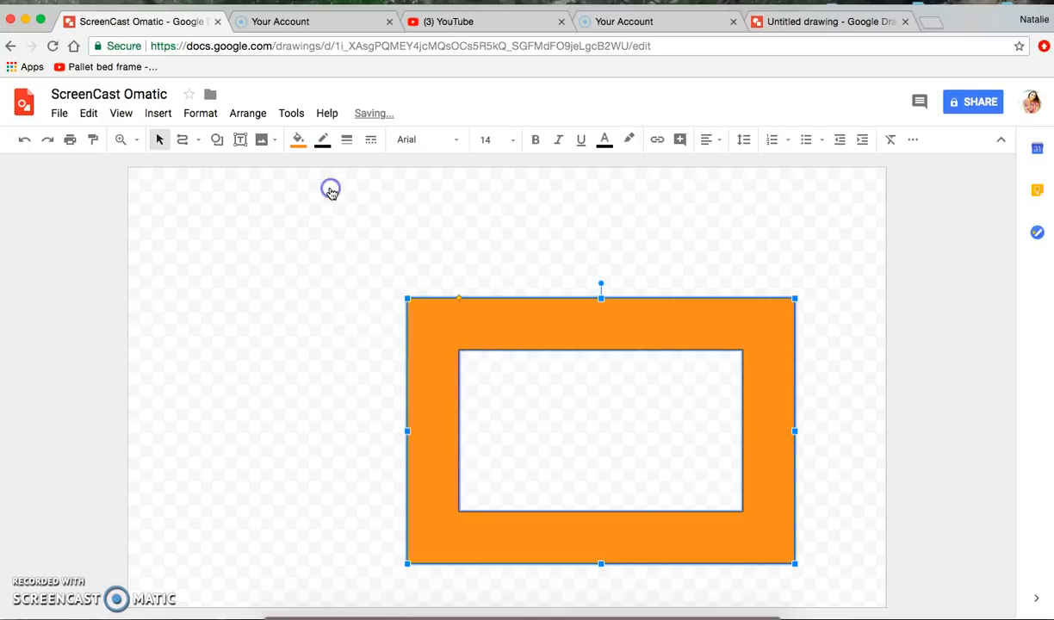
click(347, 140)
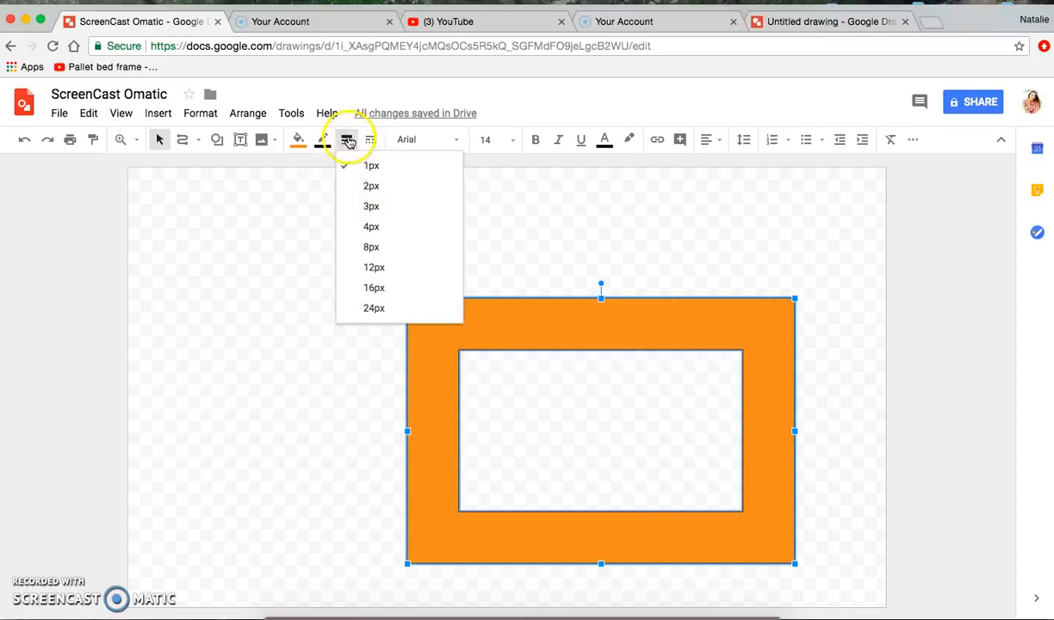
click(355, 216)
click(560, 425)
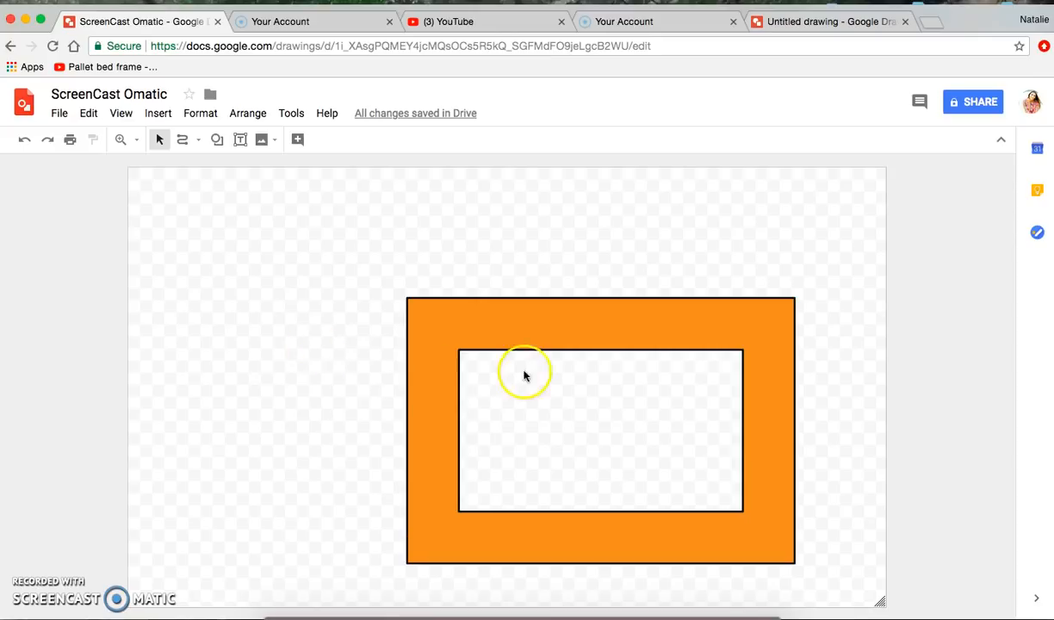
- Move the orange frame to the upper-left area of the canvas and shrink it to a nearly square shape
drag(563, 339, 343, 221)
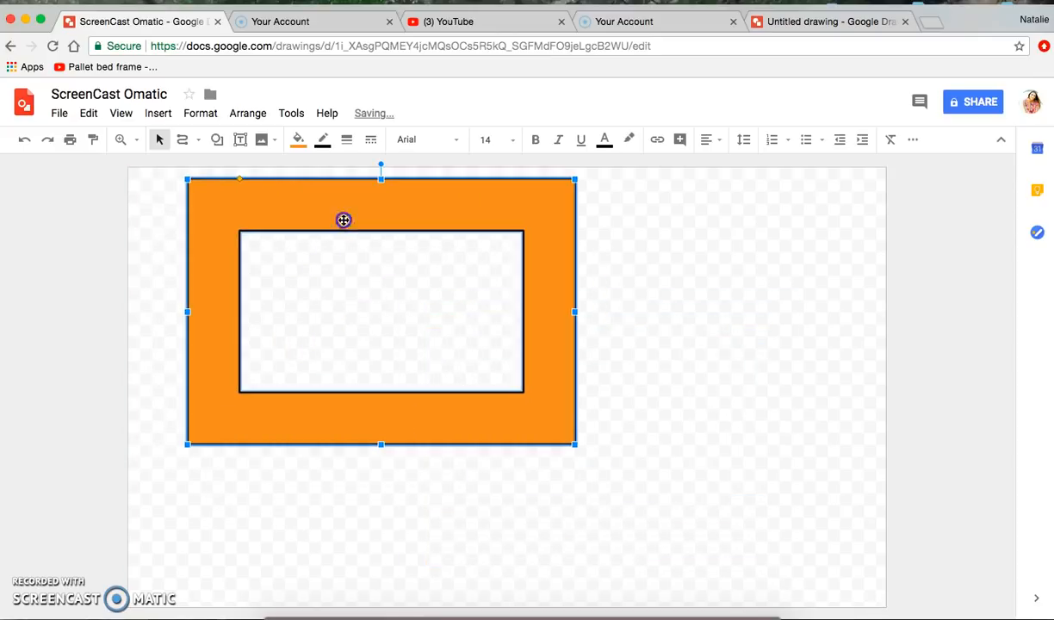
drag(574, 444, 418, 387)
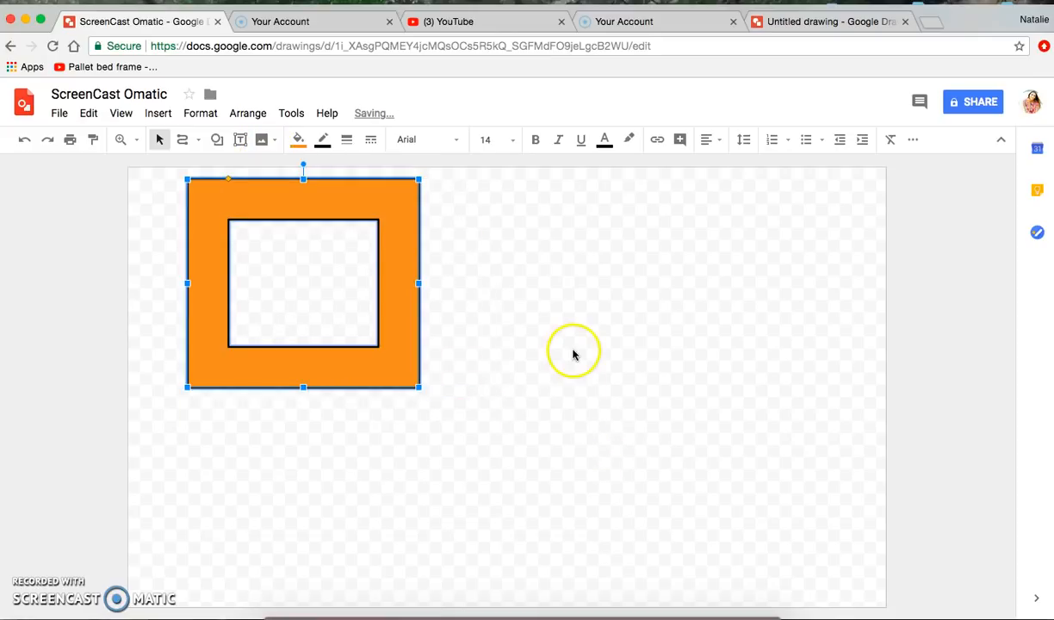
click(521, 297)
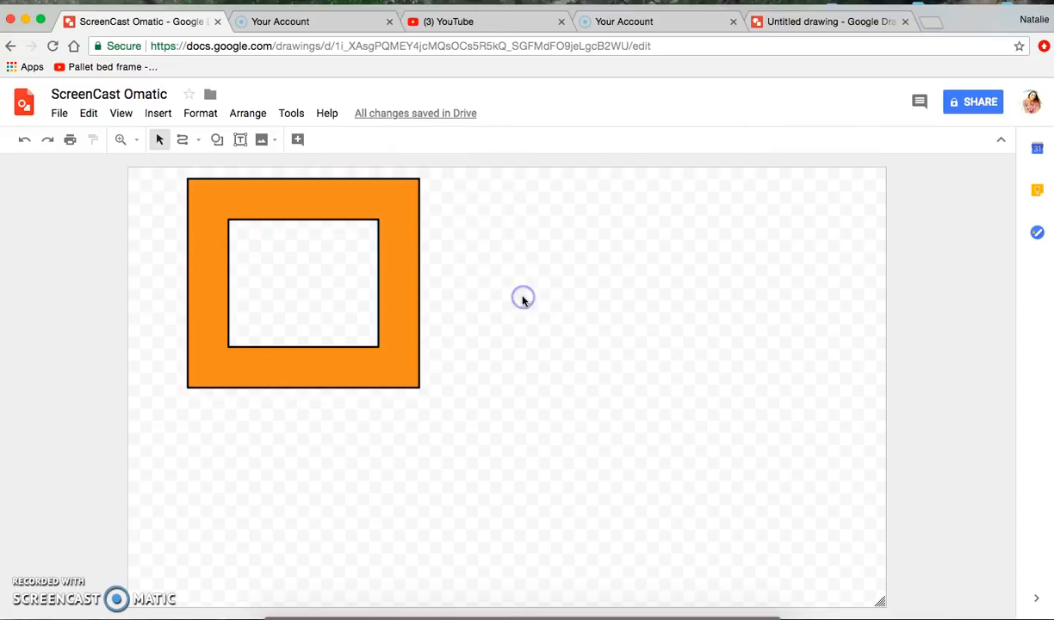
- Draw a tall upward-pointing block arrow on the canvas to the right of the orange frame
click(217, 140)
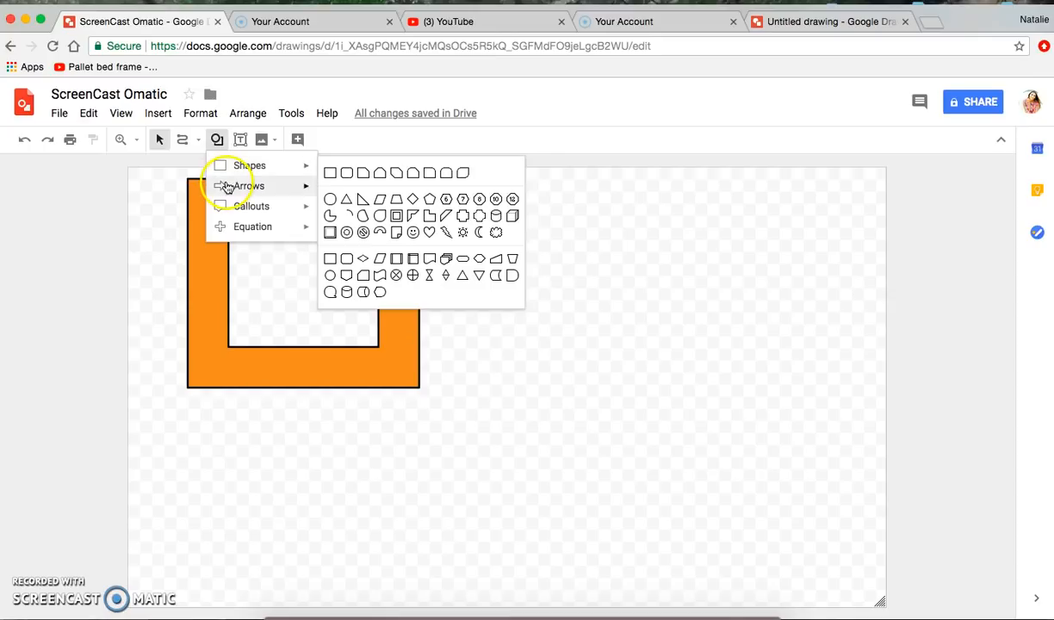
mouse_move(292, 186)
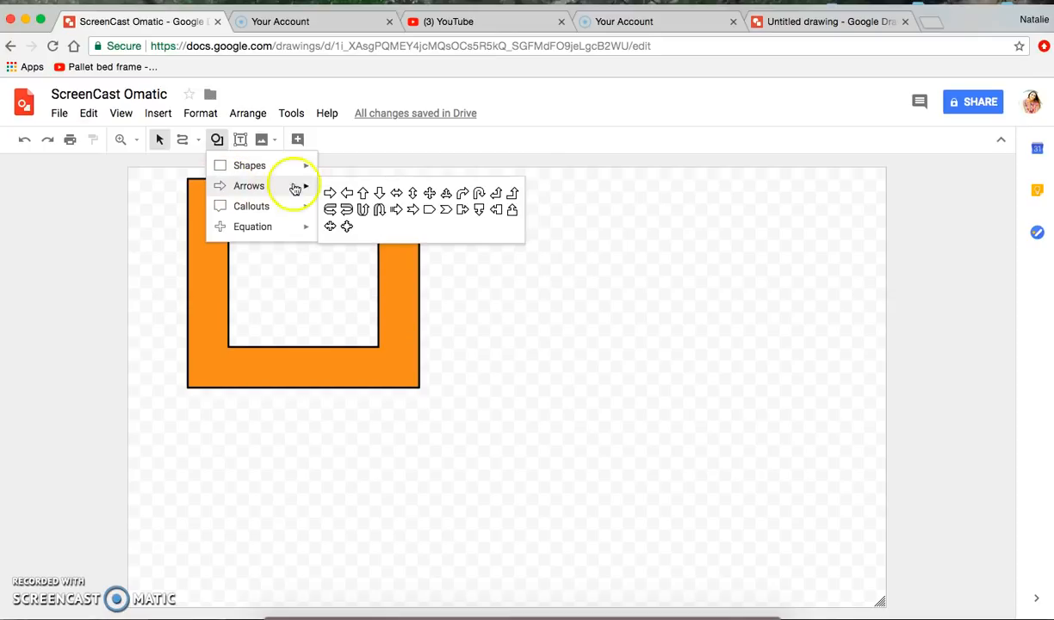
click(365, 195)
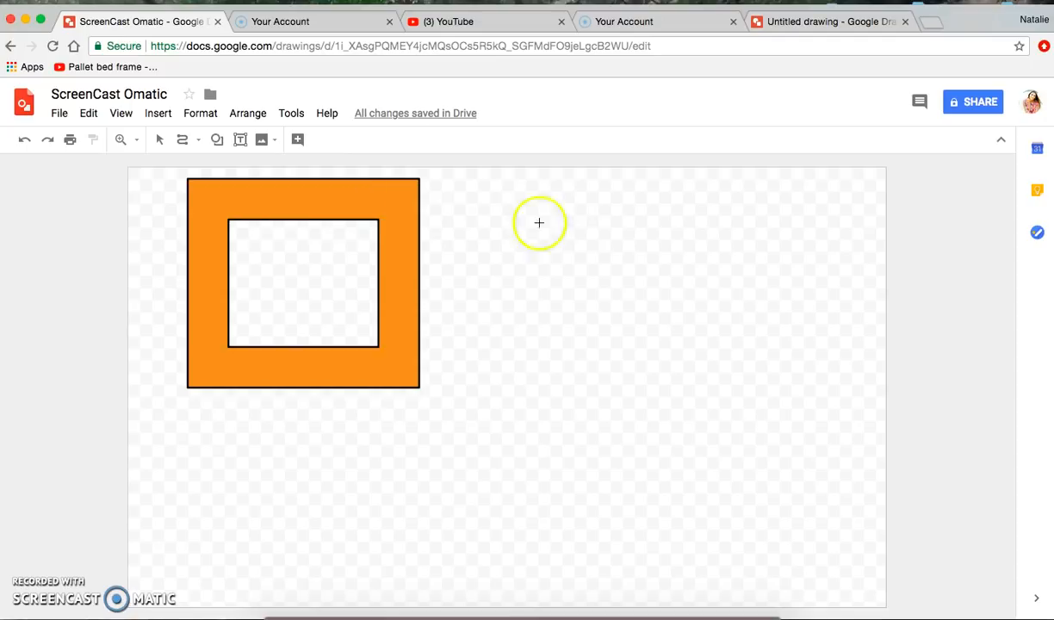
drag(538, 240, 662, 499)
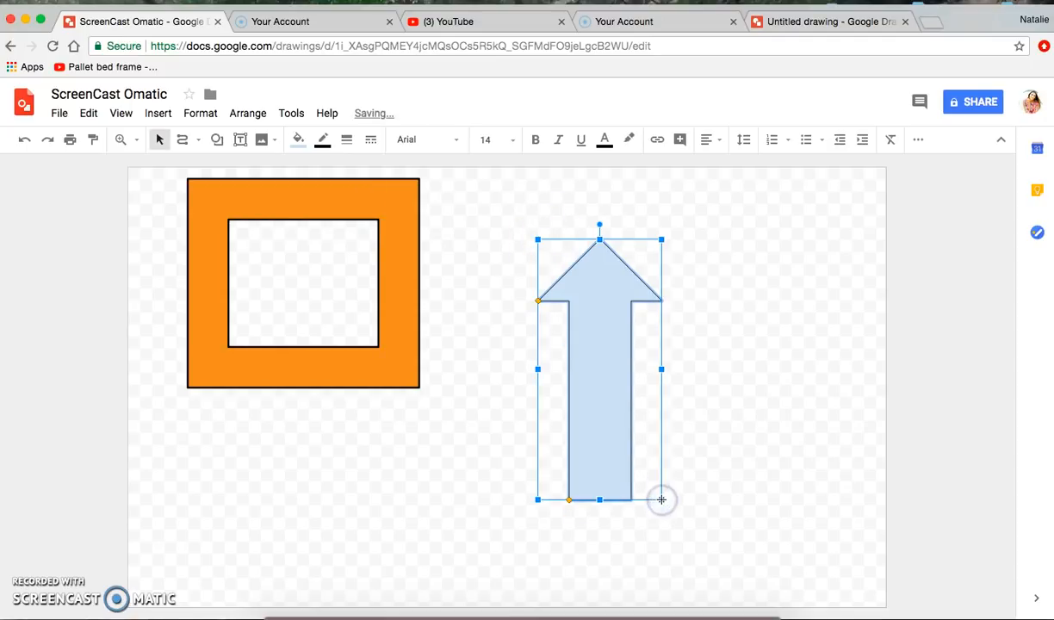
- Fill the block arrow with solid green and give it a dark green border with a 3px weight
click(297, 142)
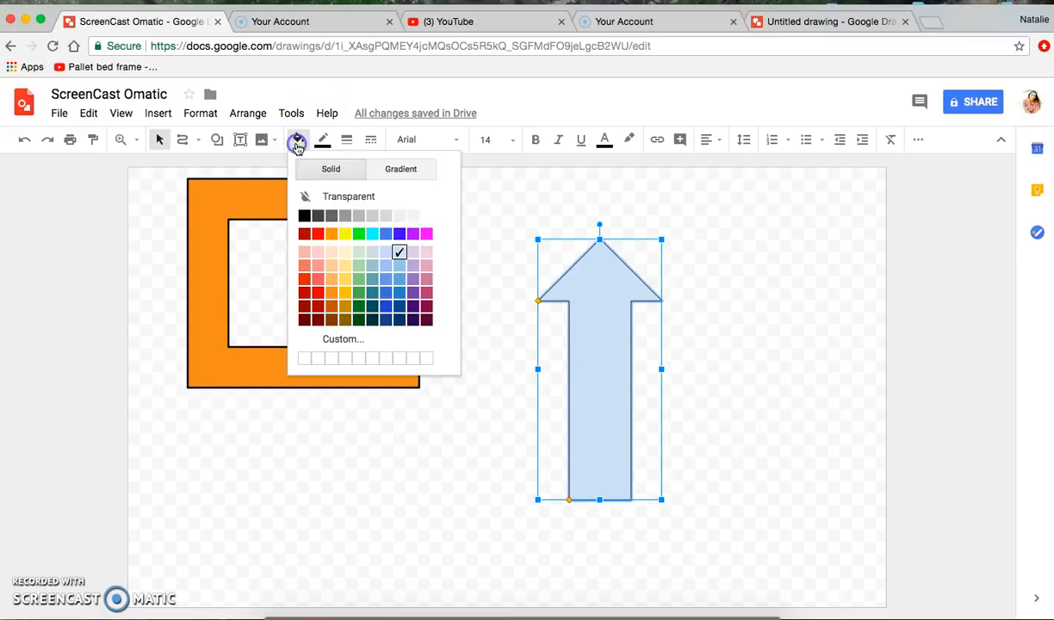
click(359, 292)
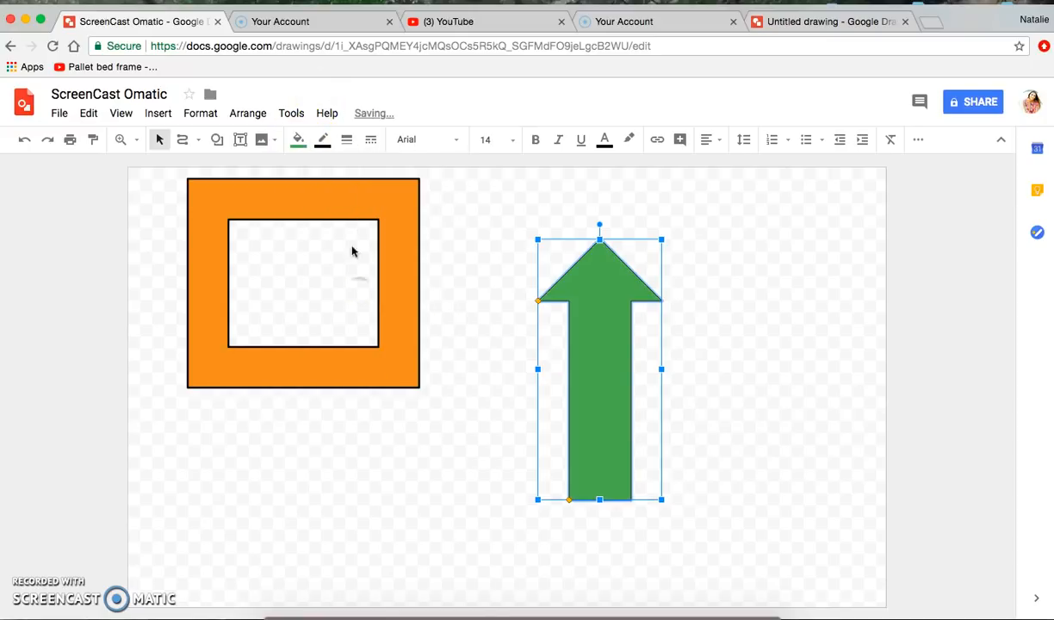
click(323, 139)
click(384, 294)
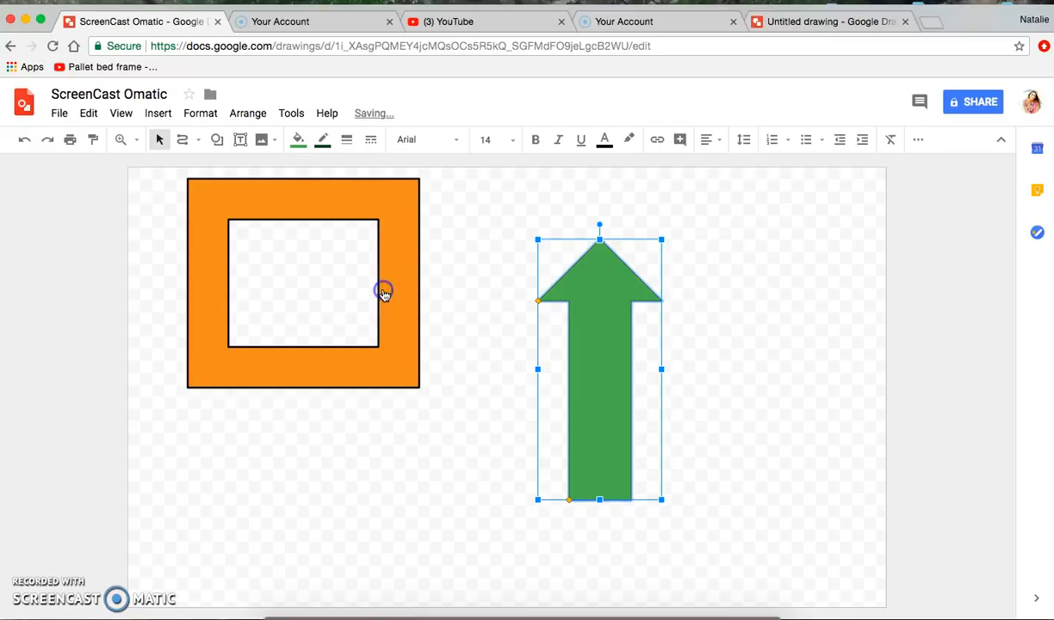
click(347, 140)
click(370, 205)
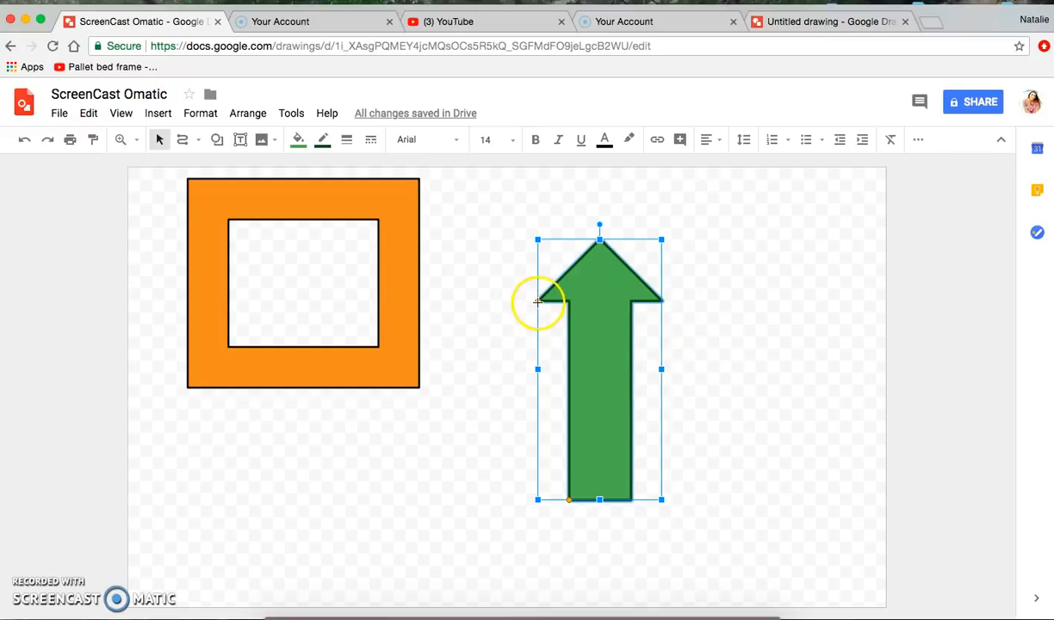
- Reshape the green arrow by lengthening its head slightly and narrowing its shaft
mouse_move(537, 302)
mouse_down()
mouse_move(538, 285)
mouse_move(529, 409)
mouse_move(539, 416)
mouse_move(540, 312)
mouse_up()
click(538, 407)
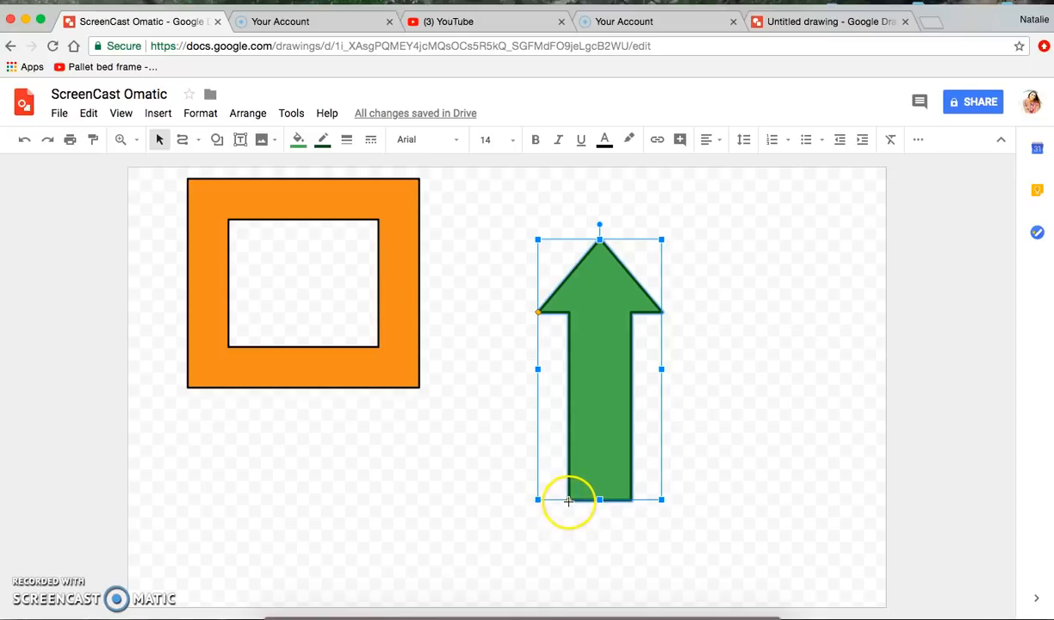
mouse_move(590, 498)
mouse_down()
mouse_move(571, 498)
mouse_move(582, 502)
mouse_up()
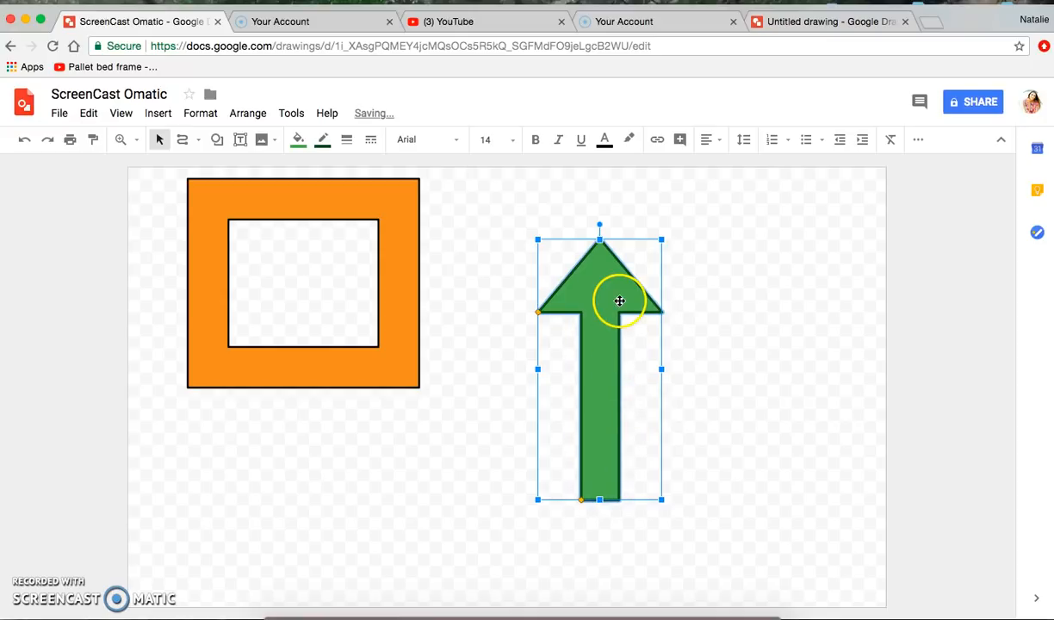
- Resize the green arrow to a smaller size and place it just to the right of the orange frame, near the canvas's upper edge
mouse_move(601, 241)
mouse_down()
mouse_move(600, 181)
mouse_move(601, 266)
mouse_move(601, 254)
mouse_up()
mouse_move(661, 377)
mouse_down()
mouse_move(804, 378)
mouse_move(677, 378)
mouse_up()
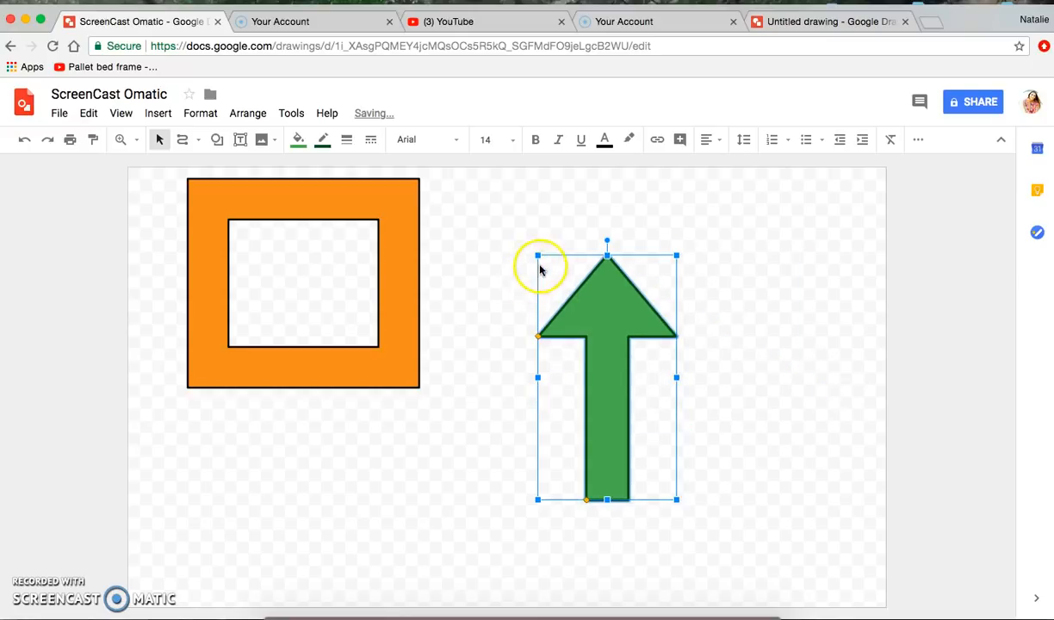
drag(537, 255, 595, 330)
drag(538, 307, 496, 261)
click(599, 300)
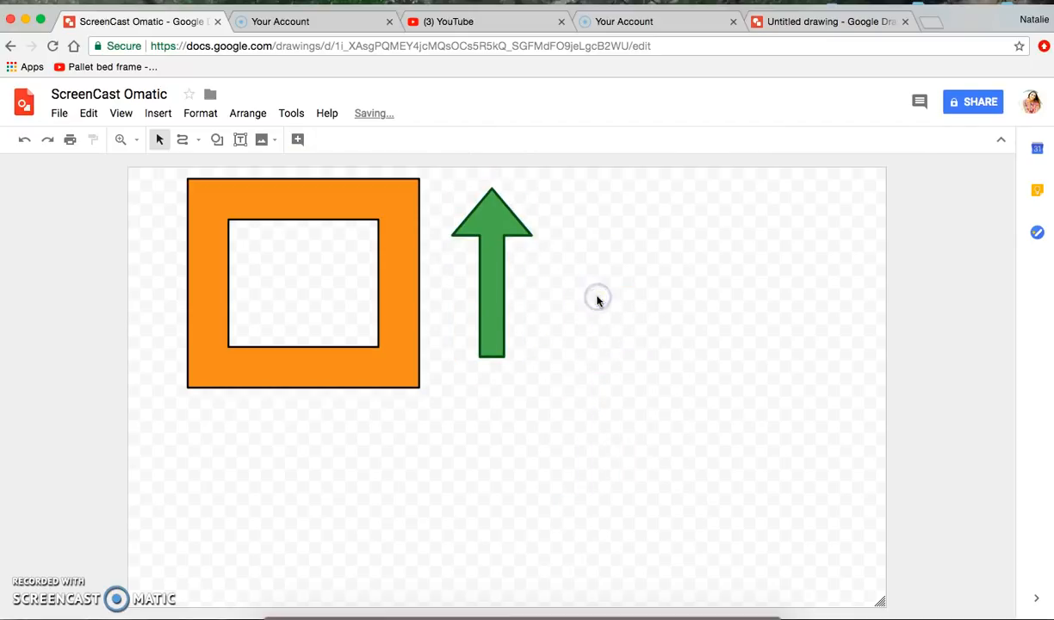
- Draw a wide rounded rectangular callout on the canvas to the right of the green arrow
click(219, 140)
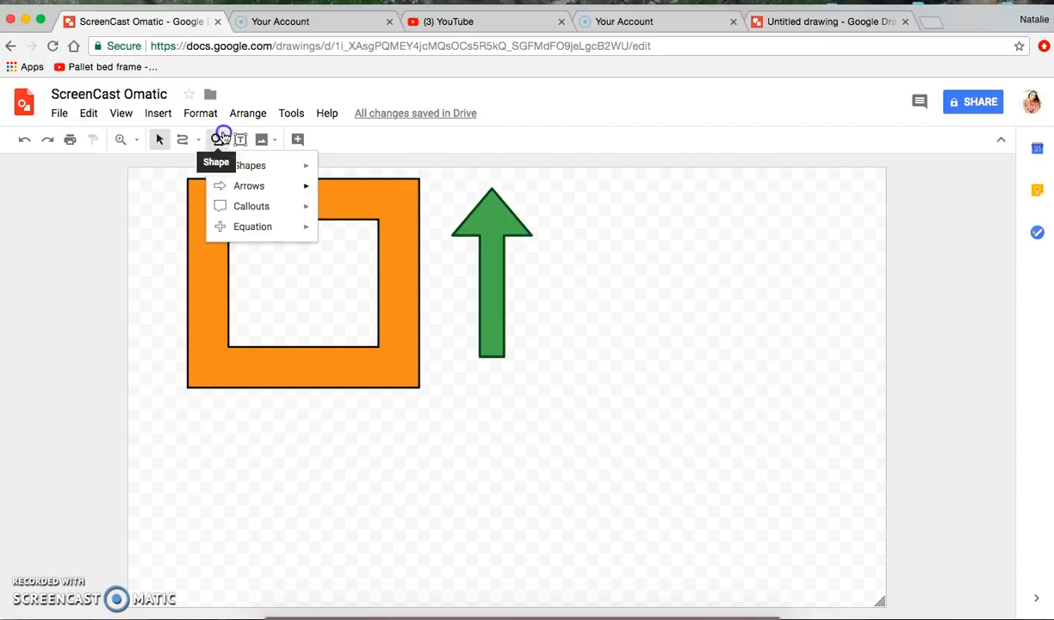
mouse_move(266, 206)
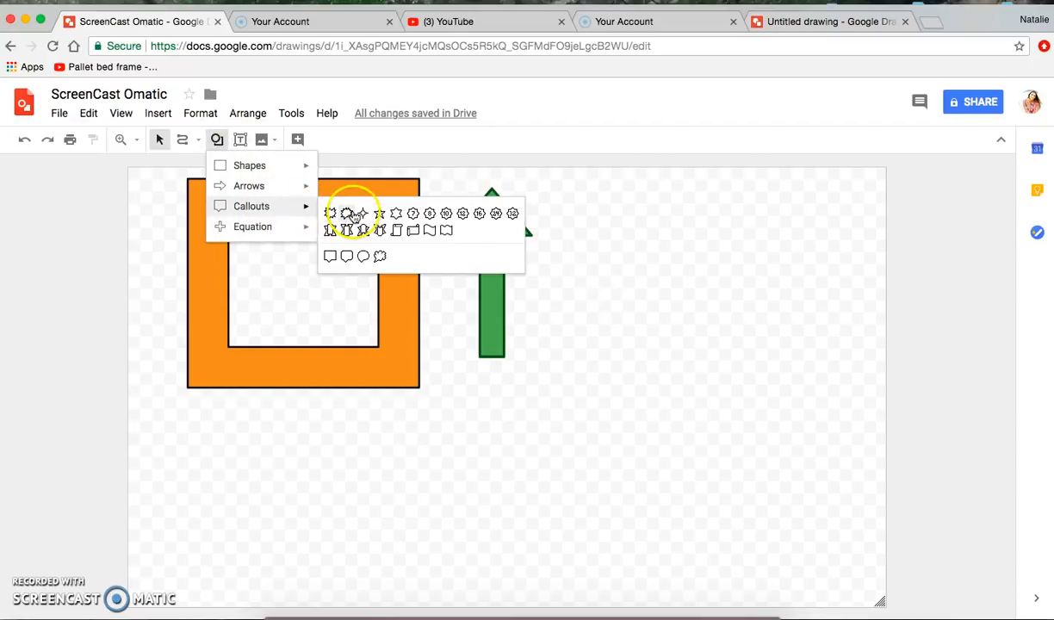
click(347, 256)
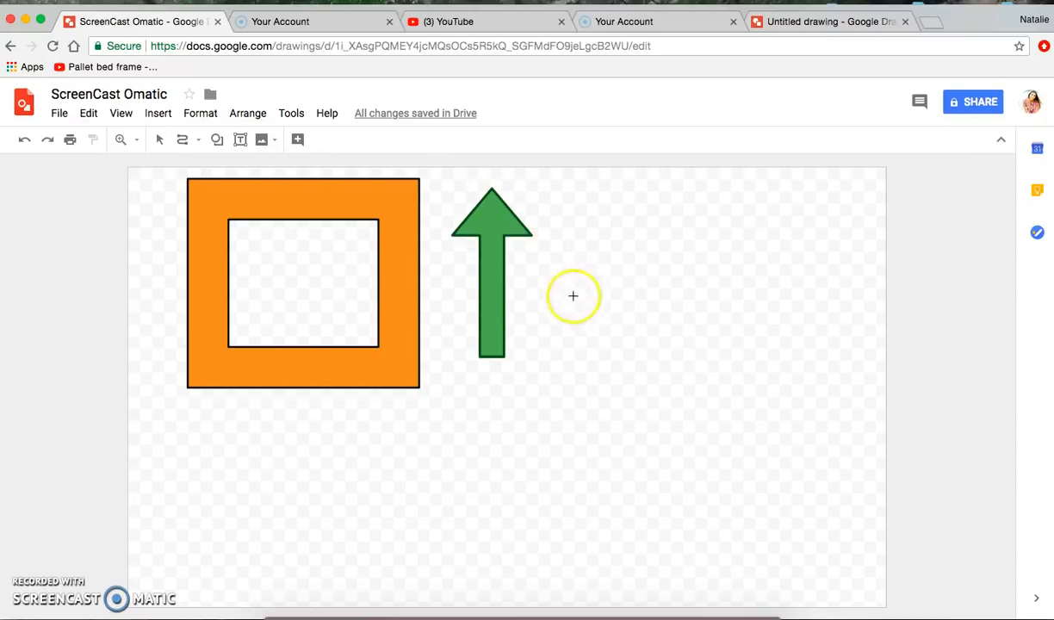
drag(573, 266, 791, 414)
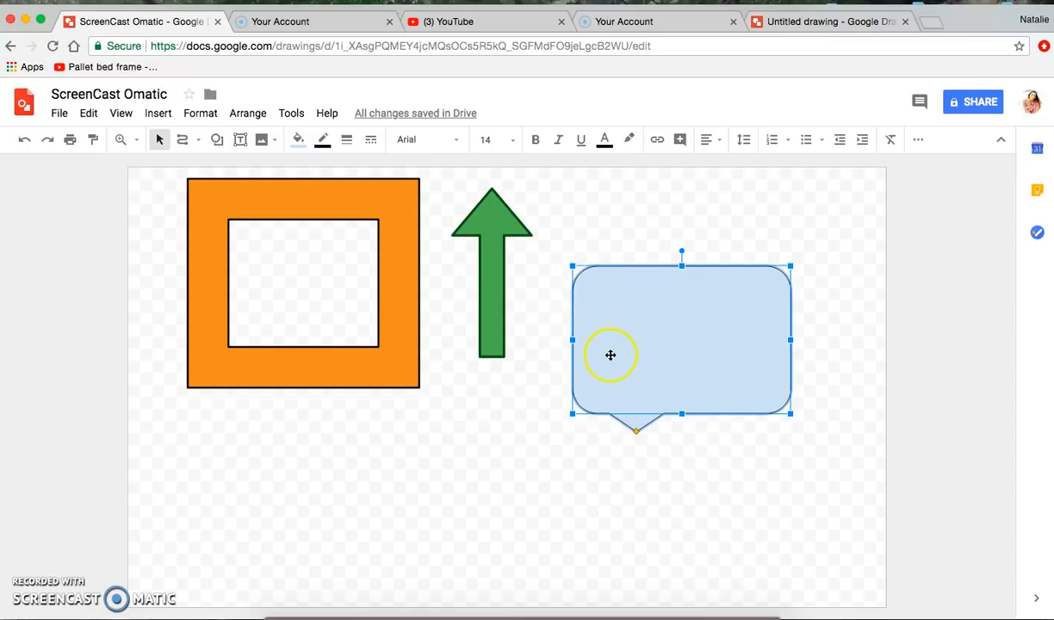
- Fill the callout with light grey and give it a black border with a 3px weight
click(298, 138)
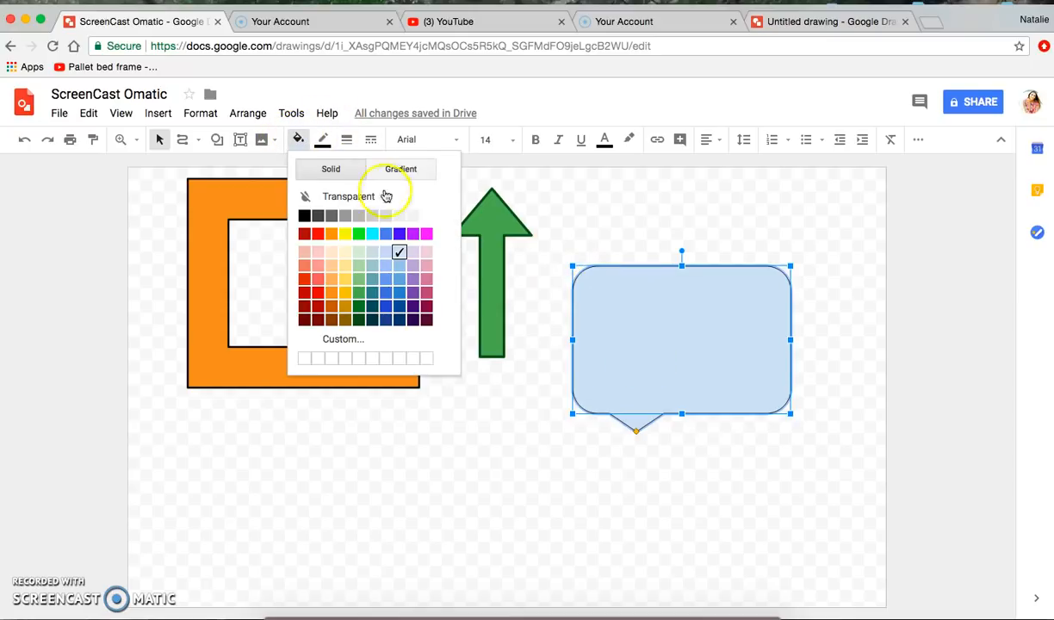
click(391, 216)
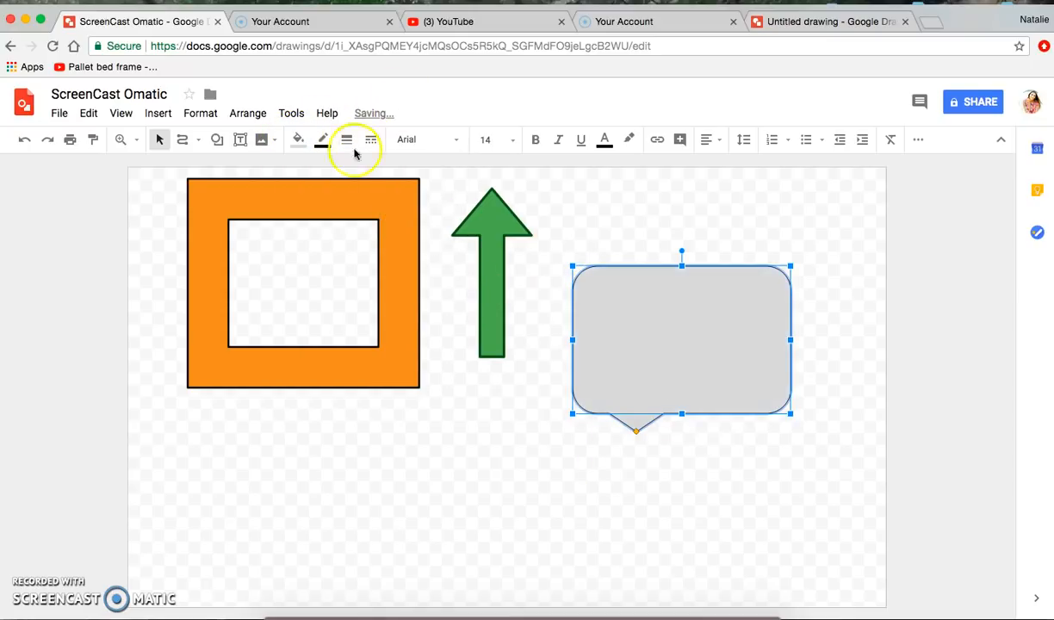
click(323, 140)
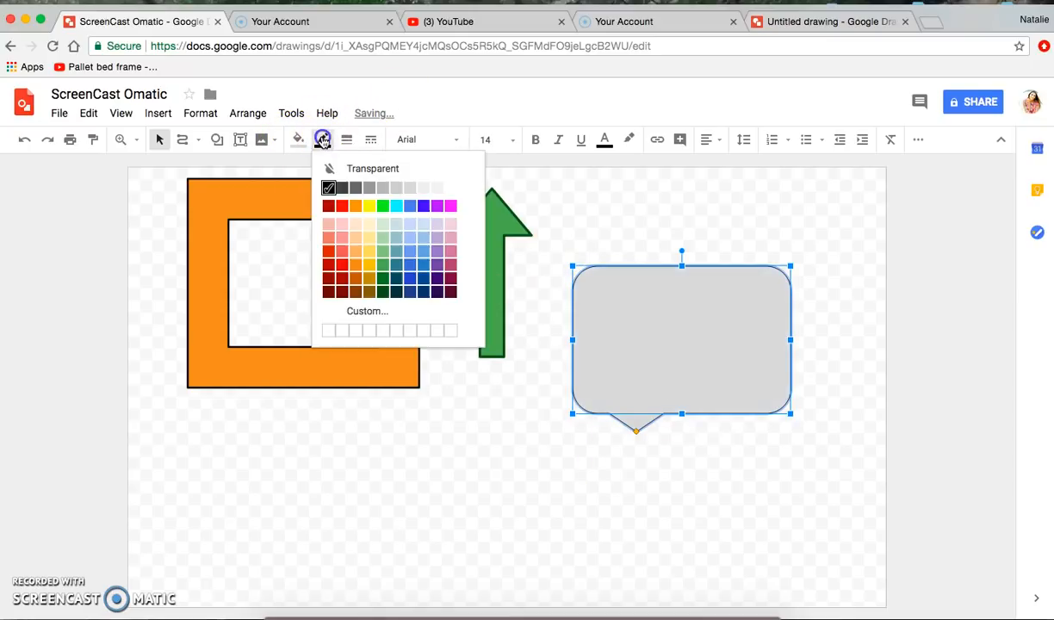
click(328, 189)
click(347, 140)
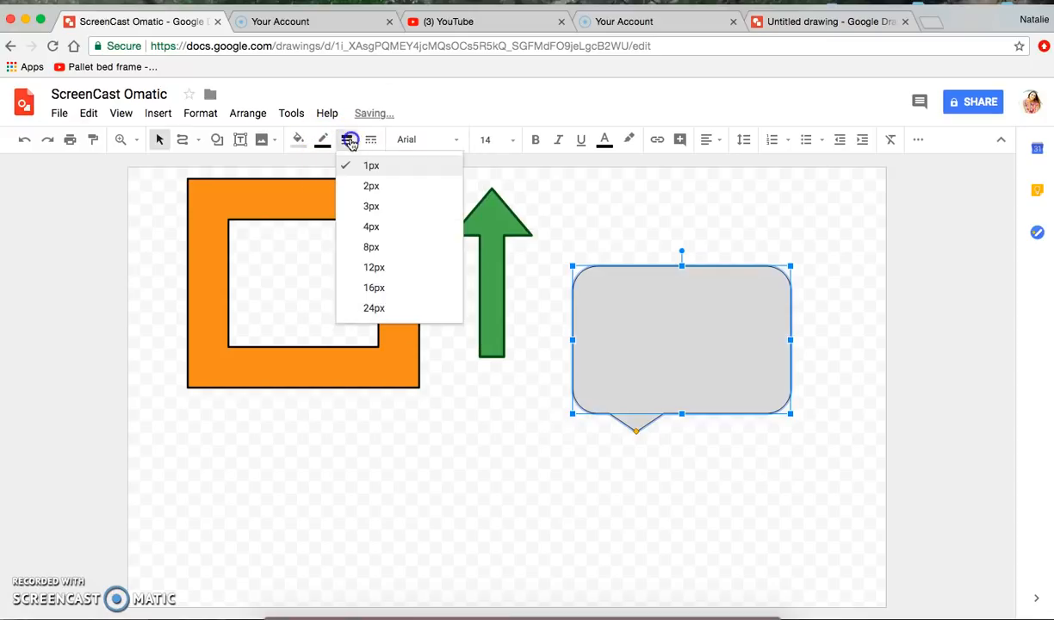
click(362, 205)
click(665, 471)
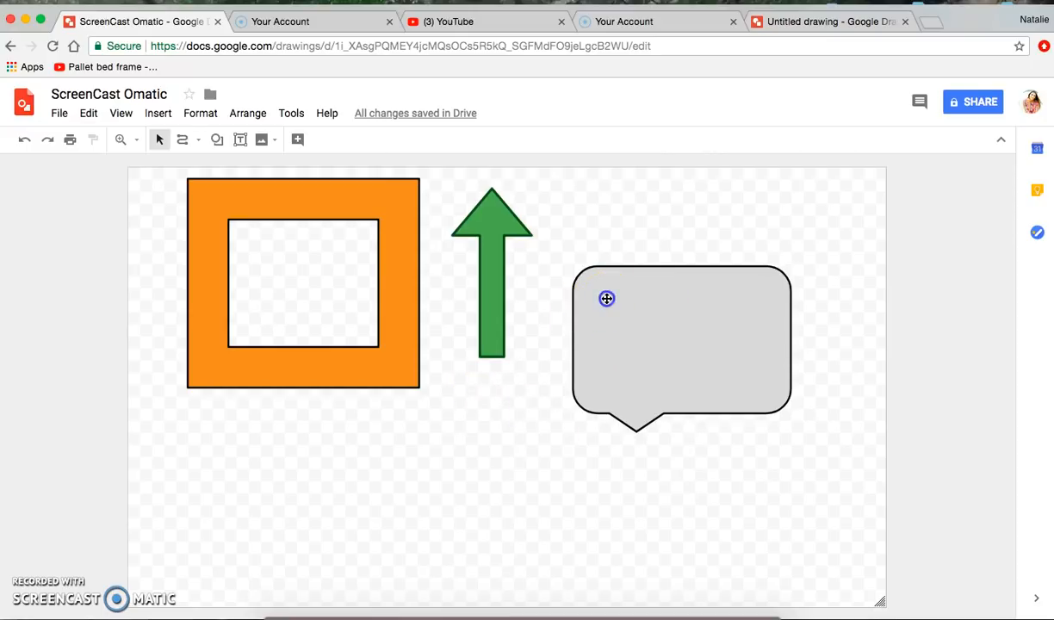
- Enter the text "Hey! Don't forget to answer your question before you move!" inside the callout
click(606, 299)
click(611, 374)
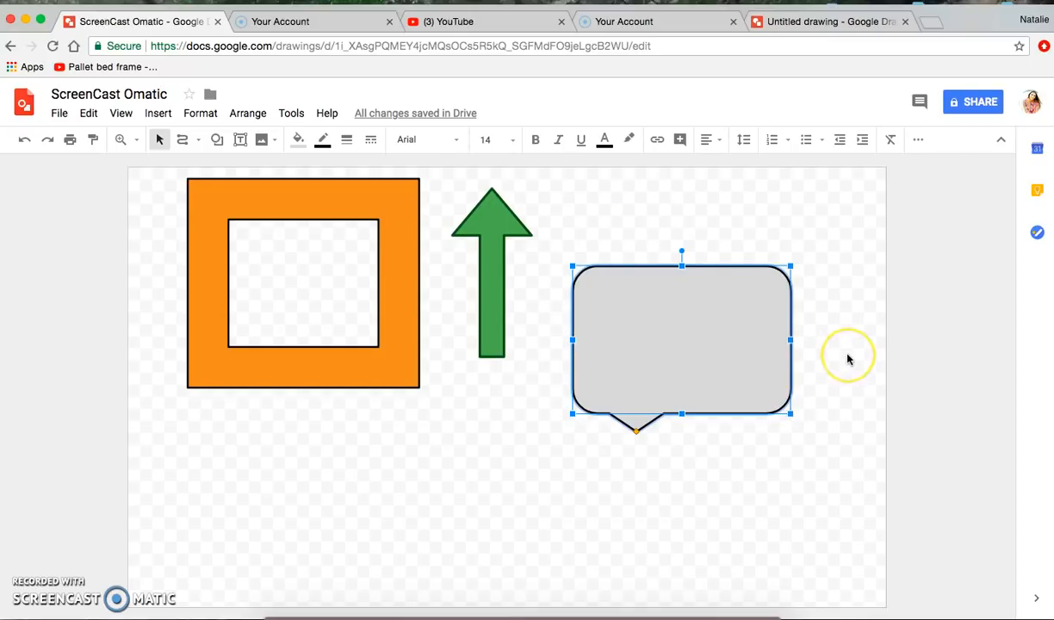
text(Hey! Don't forget to answer your)
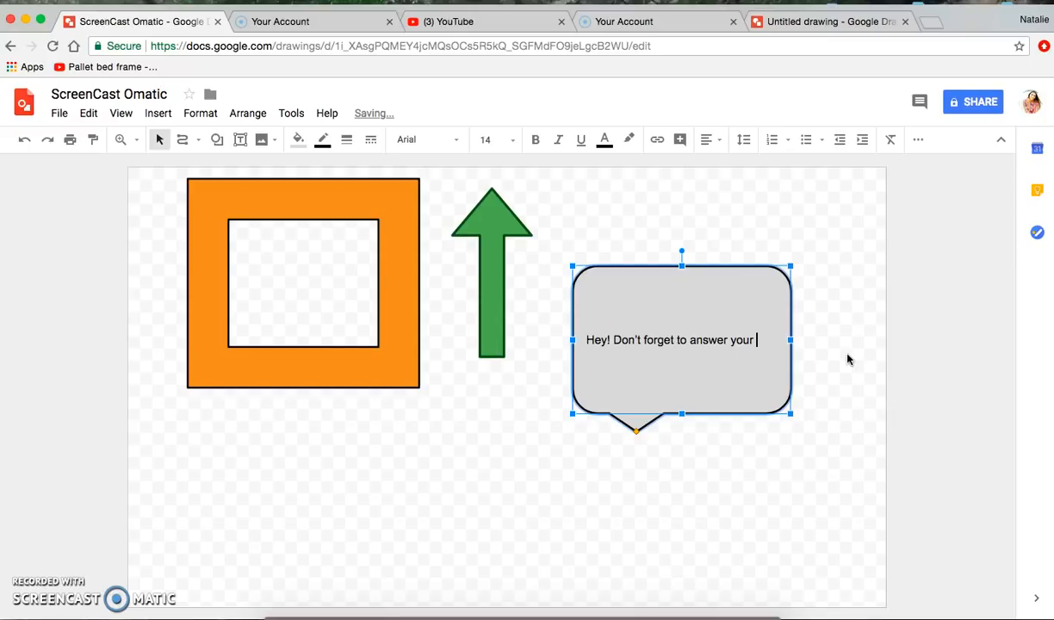
text(question before you move!)
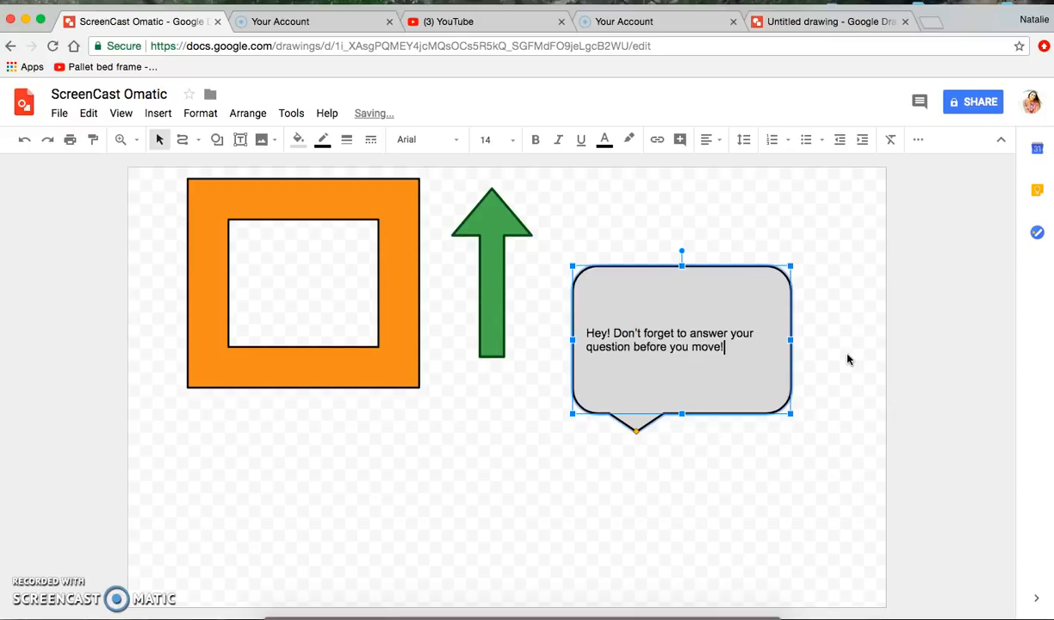
- Set the font size of the whole callout text to 24
drag(731, 349, 579, 326)
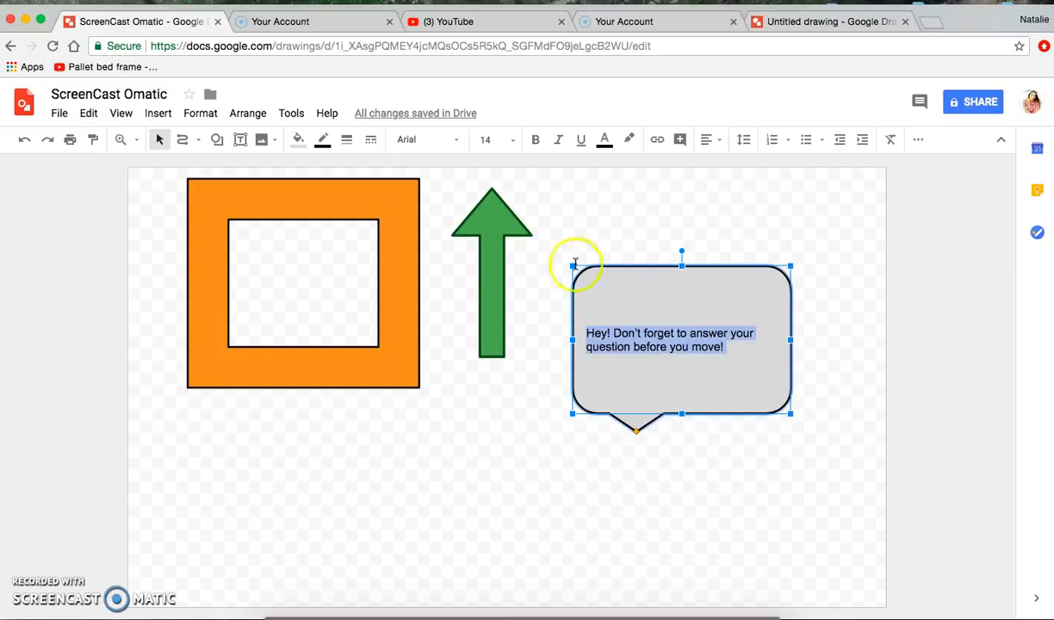
click(487, 139)
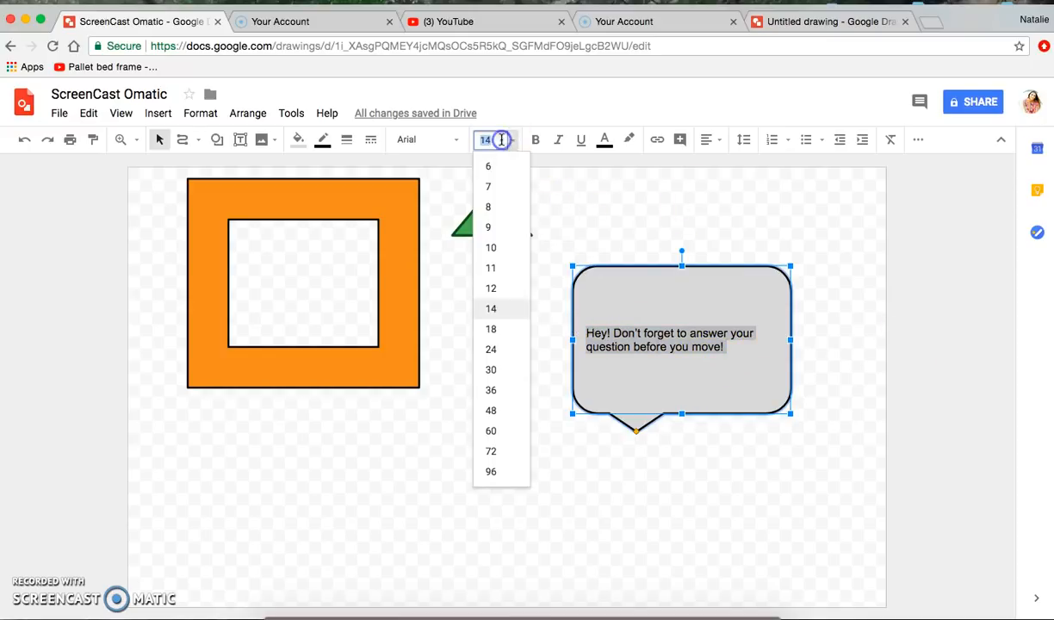
click(500, 350)
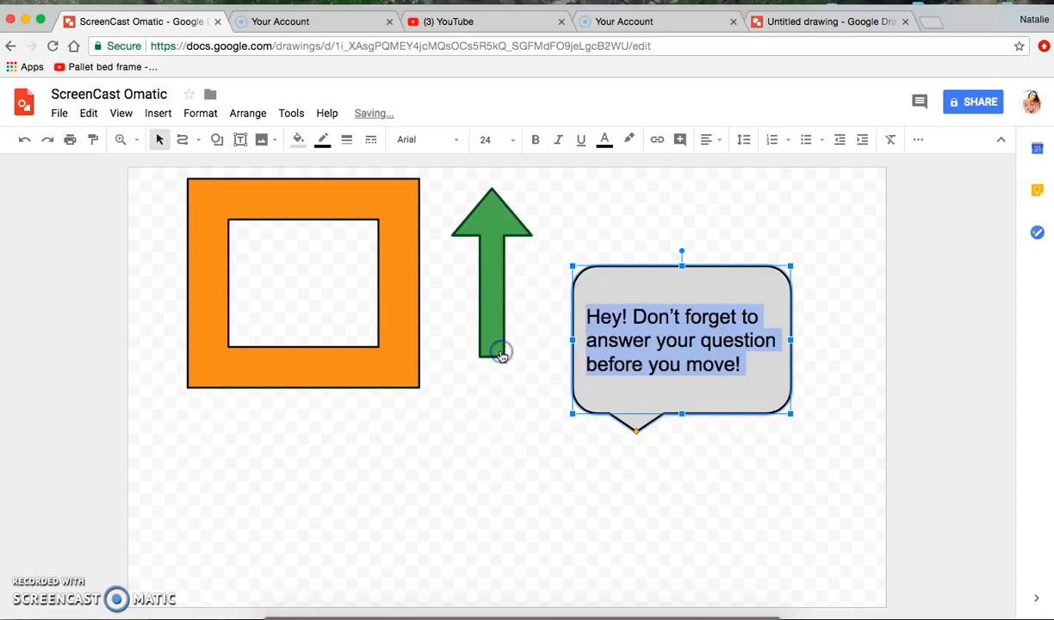
- Try bold, italic and underline formatting on the callout text and remove all three
click(535, 139)
click(557, 140)
click(580, 140)
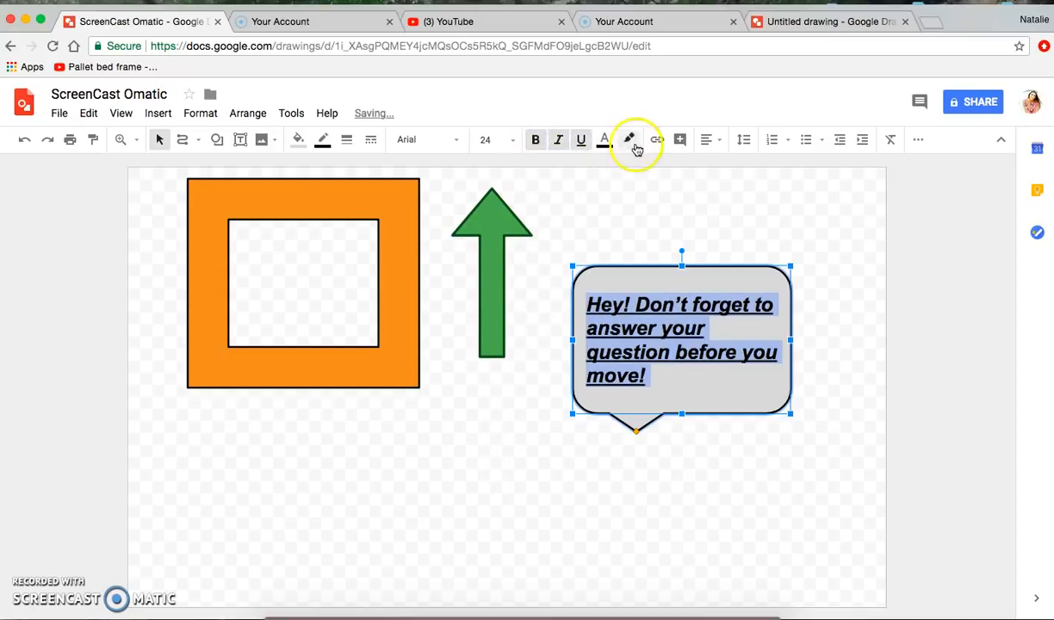
click(579, 141)
click(558, 140)
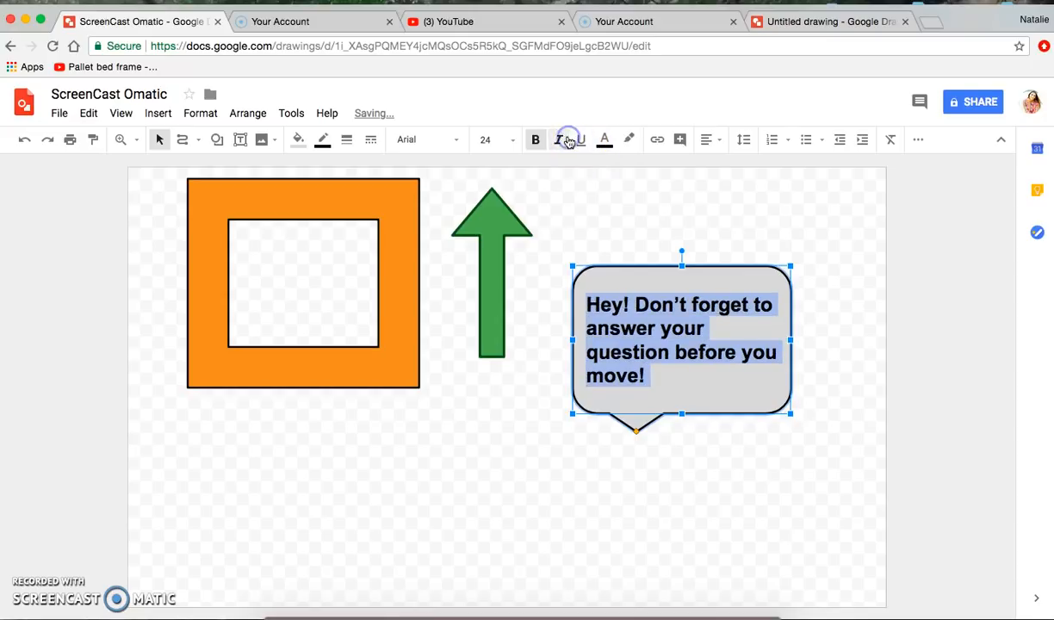
click(535, 140)
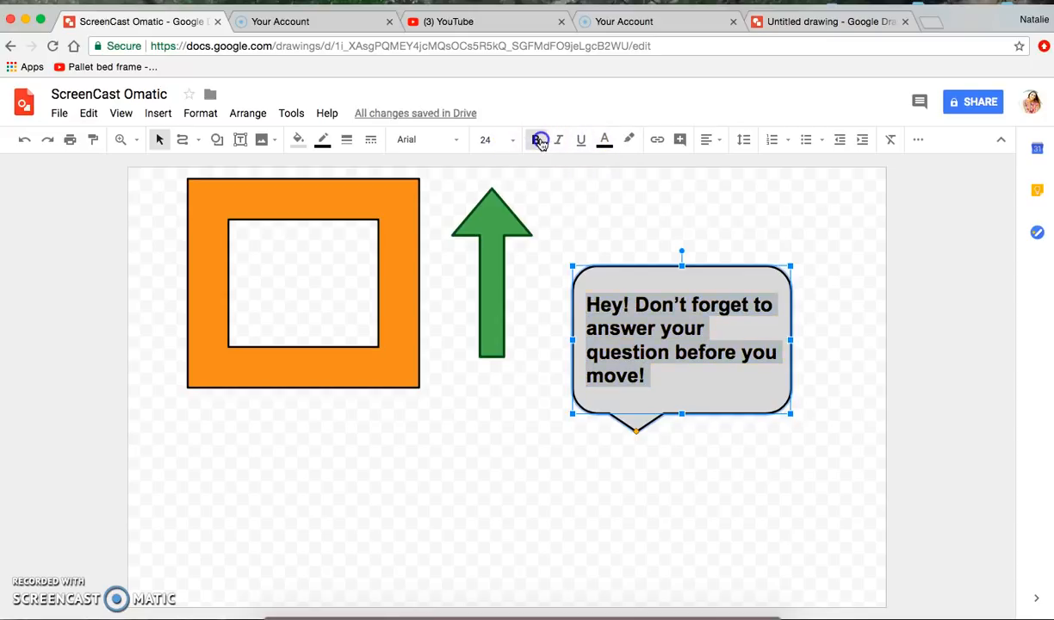
- Open the text colour choices without picking one and try the Corsiva font on the callout text
click(605, 143)
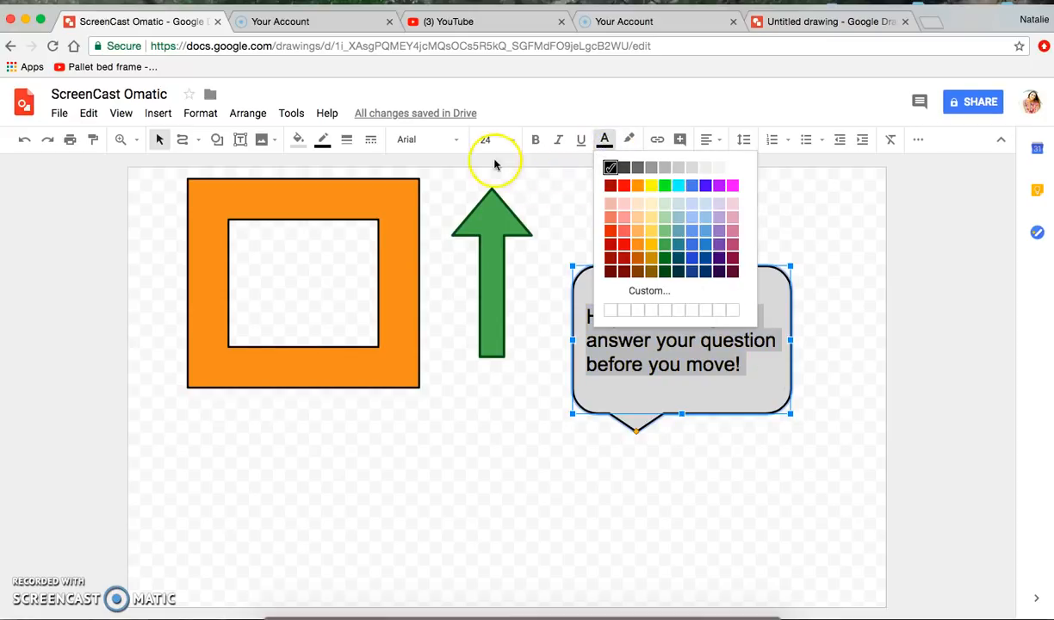
click(431, 139)
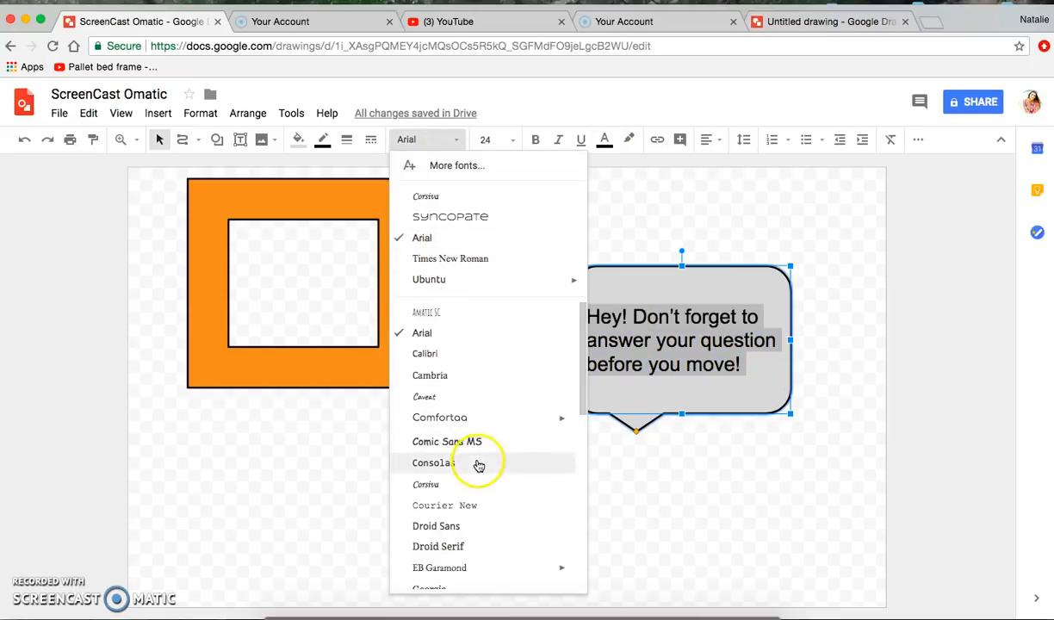
click(476, 491)
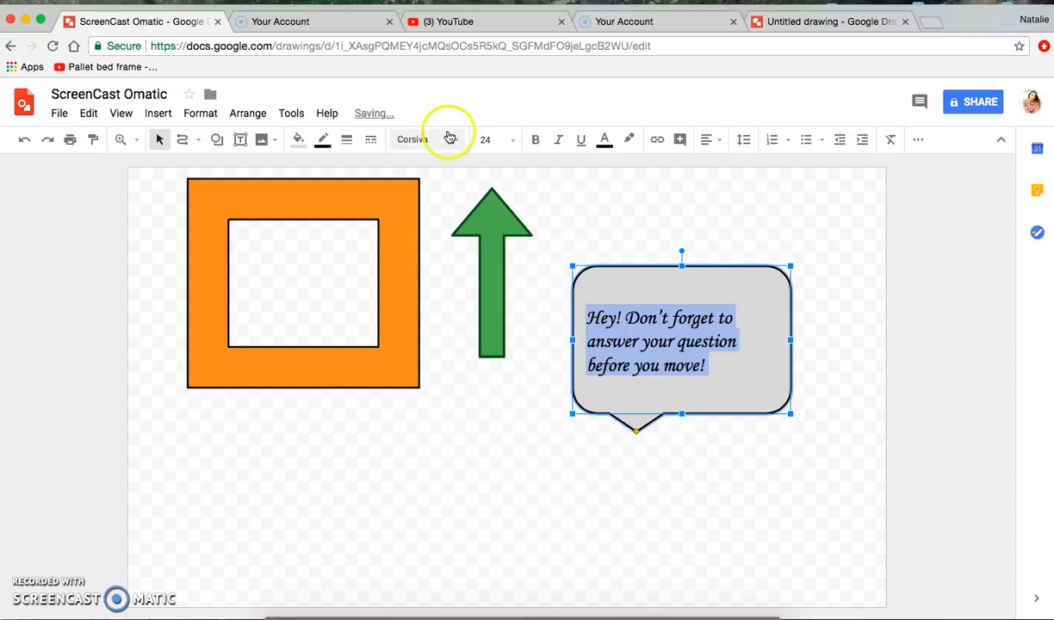
- Change the callout text's font to Comic Sans MS and move the callout up level with the green arrow
click(418, 139)
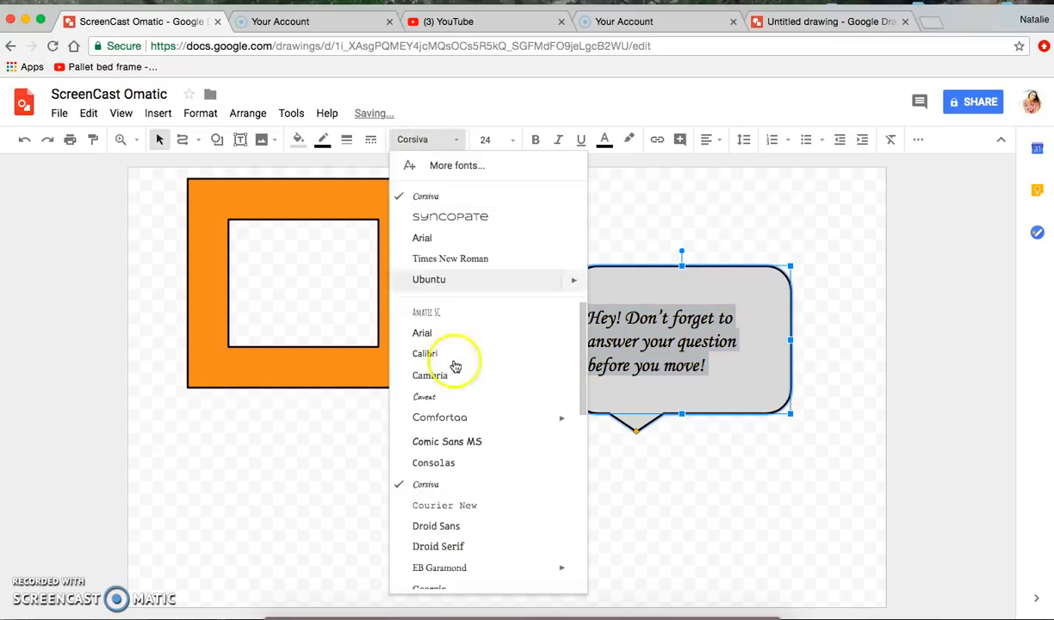
click(466, 440)
click(811, 366)
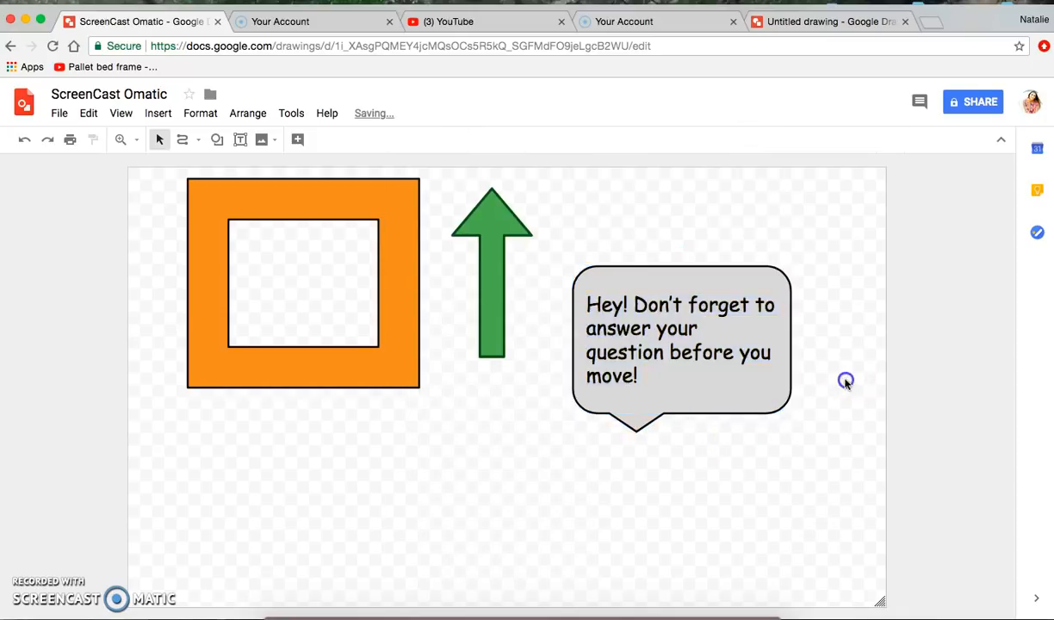
drag(736, 278, 741, 211)
click(698, 431)
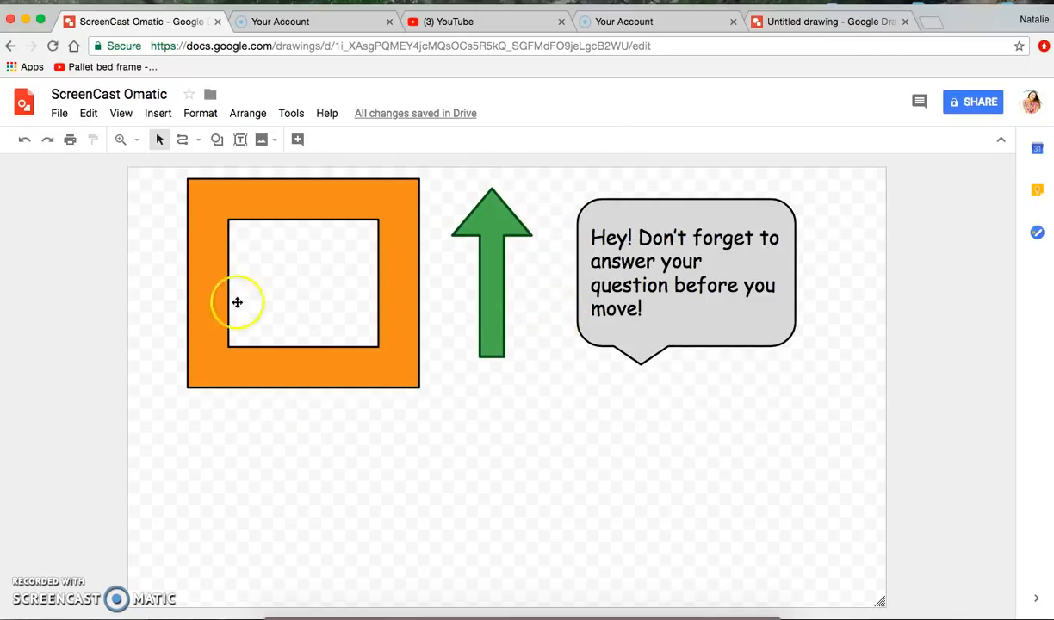
click(216, 140)
click(262, 172)
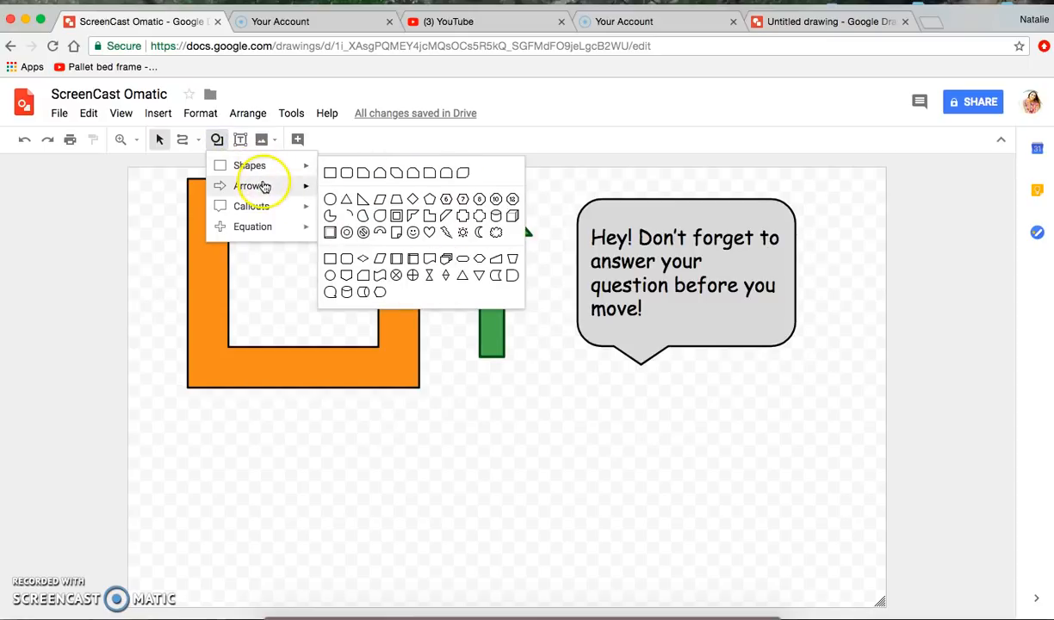
mouse_move(283, 212)
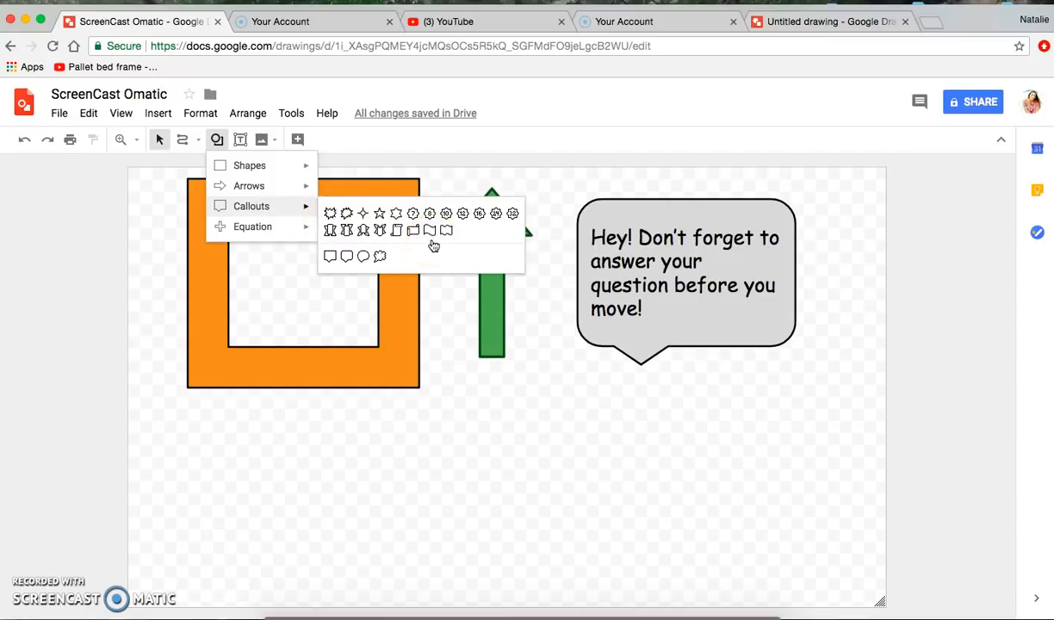
click(600, 422)
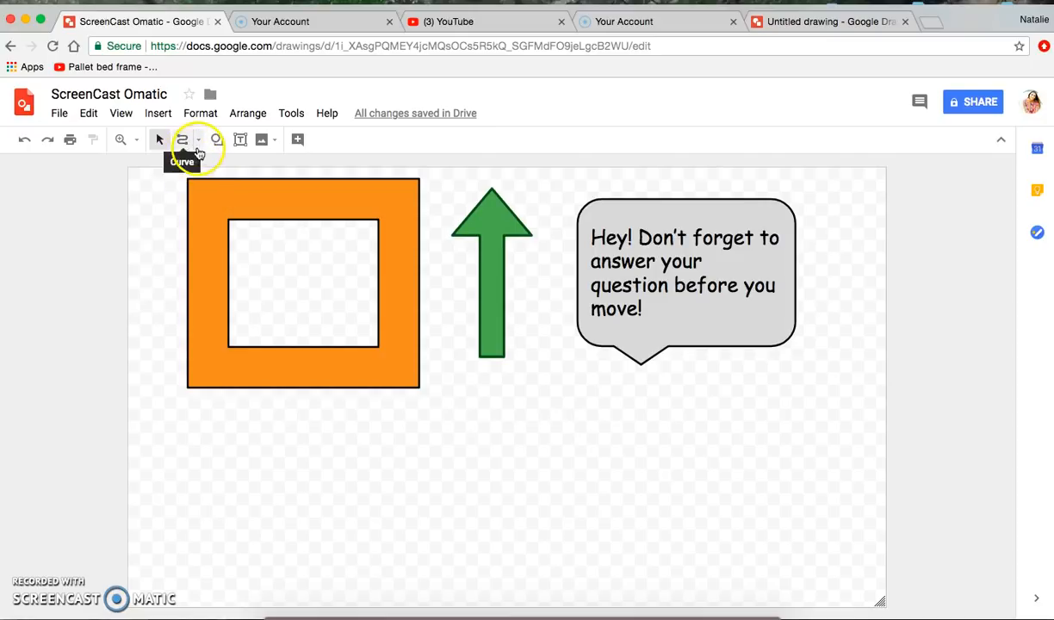
- Delete the orange frame, the green arrow and the callout together to clear the canvas
drag(168, 184, 845, 392)
key(Delete)
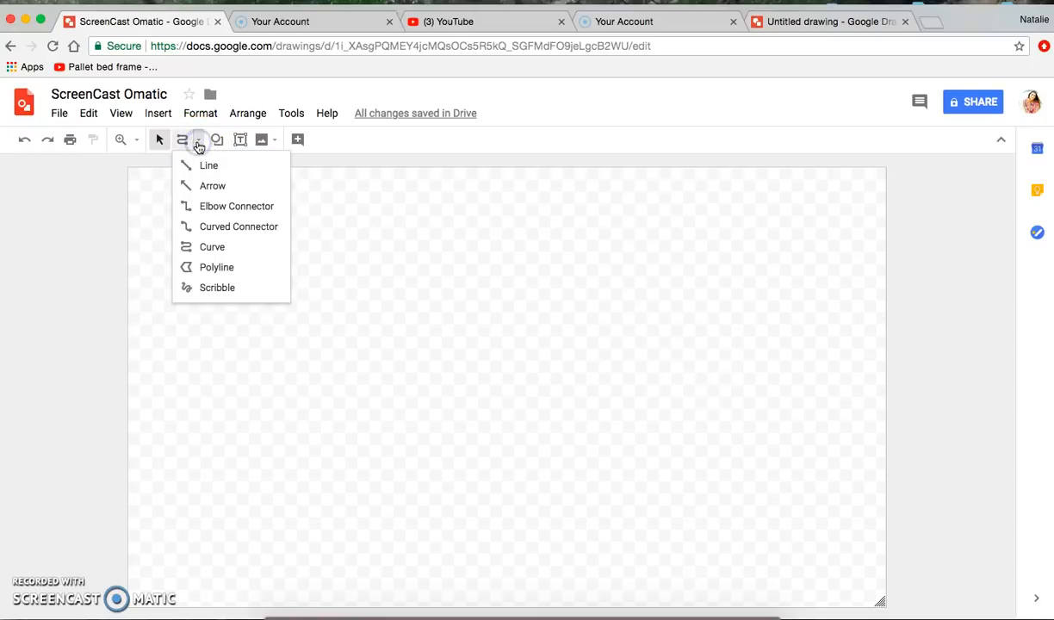
- Draw a straight line in the left part of the canvas and adjust both endpoints so it runs nearly horizontally
click(211, 186)
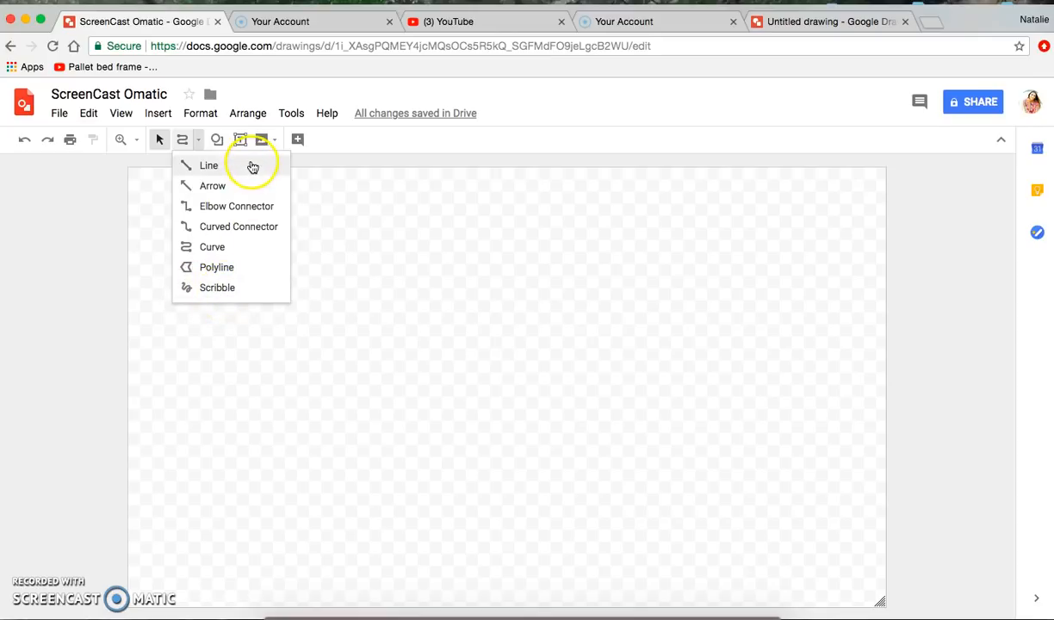
click(251, 165)
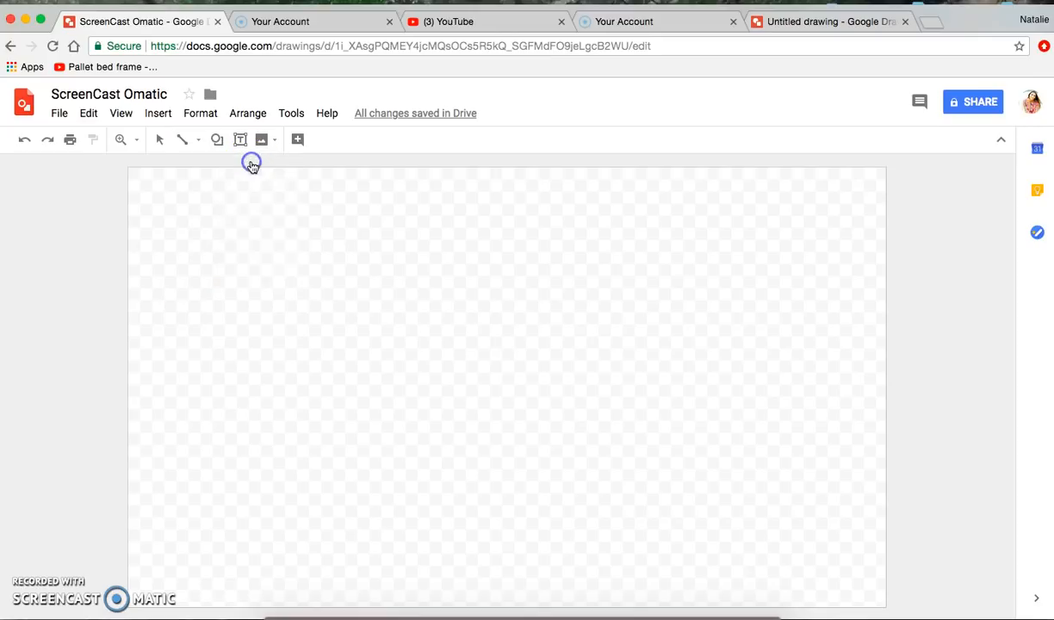
click(180, 208)
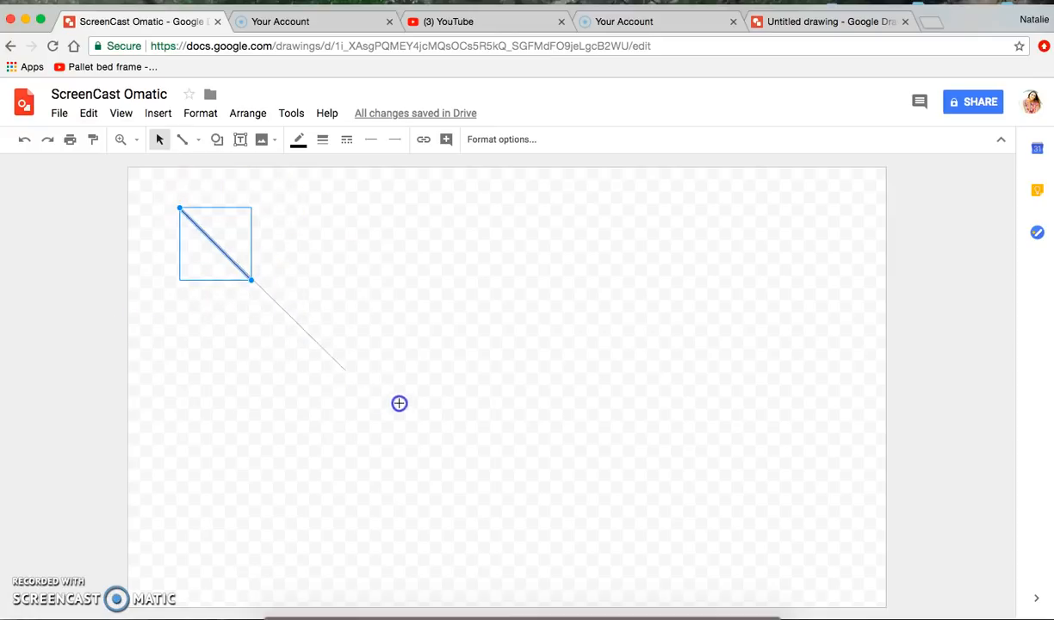
drag(399, 403, 404, 404)
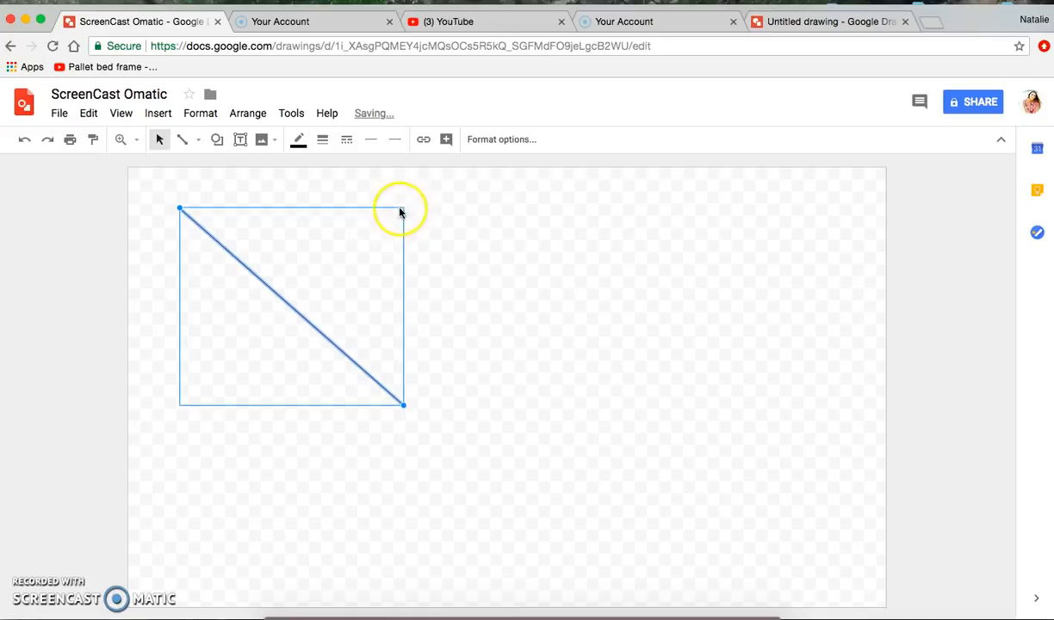
drag(179, 209, 175, 394)
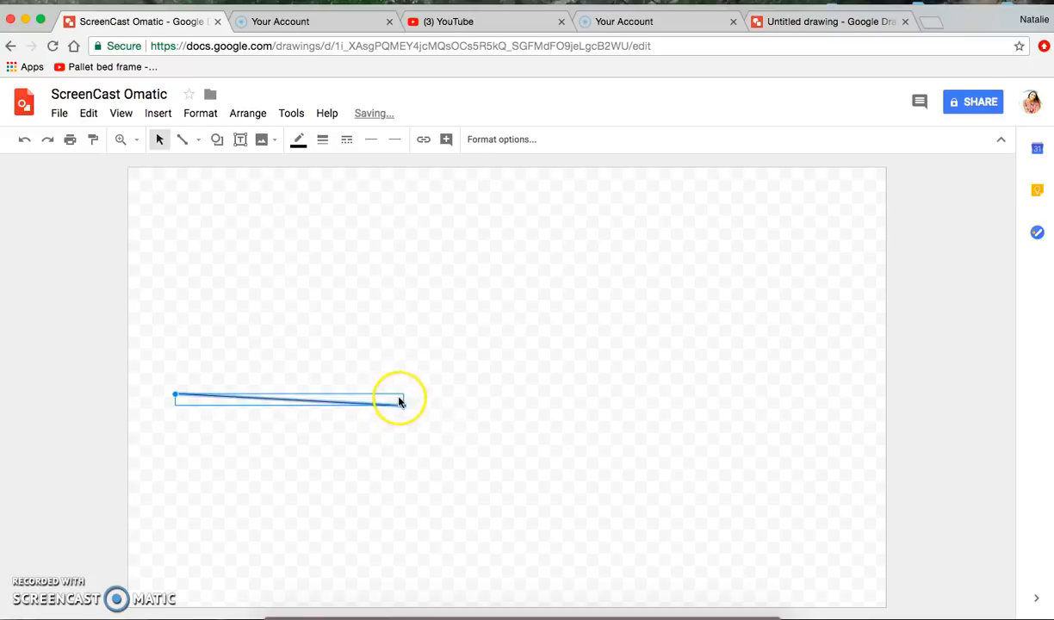
- Colour the line red and increase its thickness
click(299, 142)
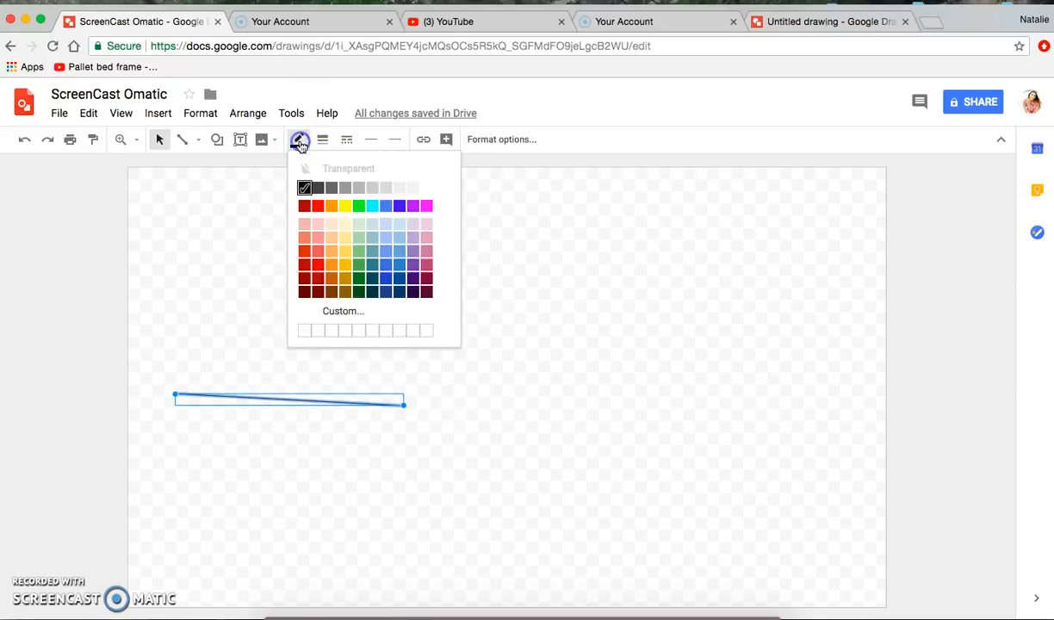
click(316, 269)
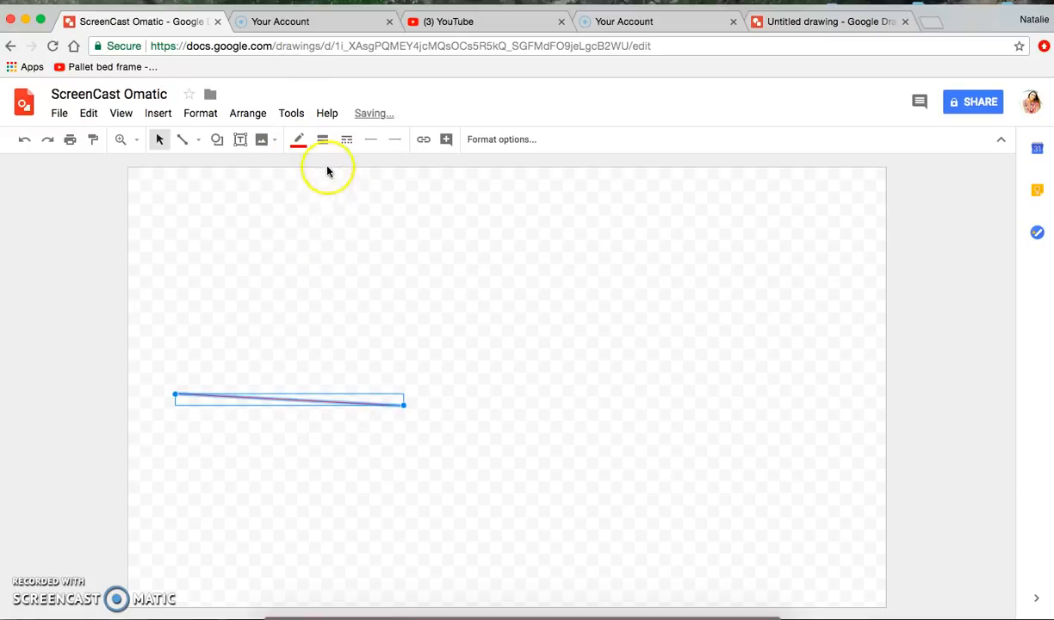
click(322, 141)
click(337, 257)
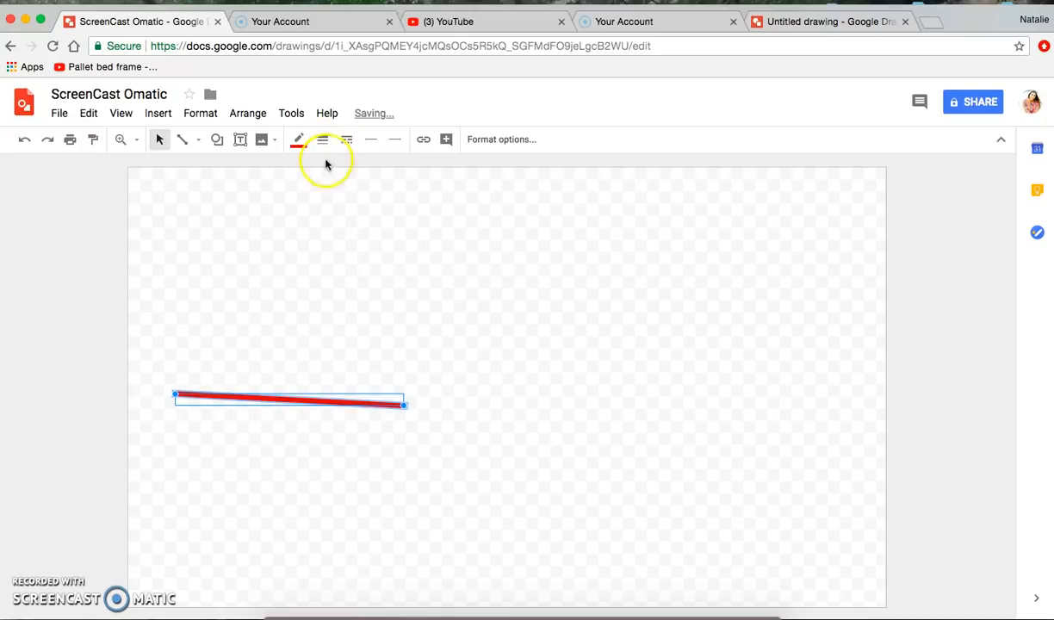
- Try the long dash-dot style on the red line and switch it back to solid
click(347, 141)
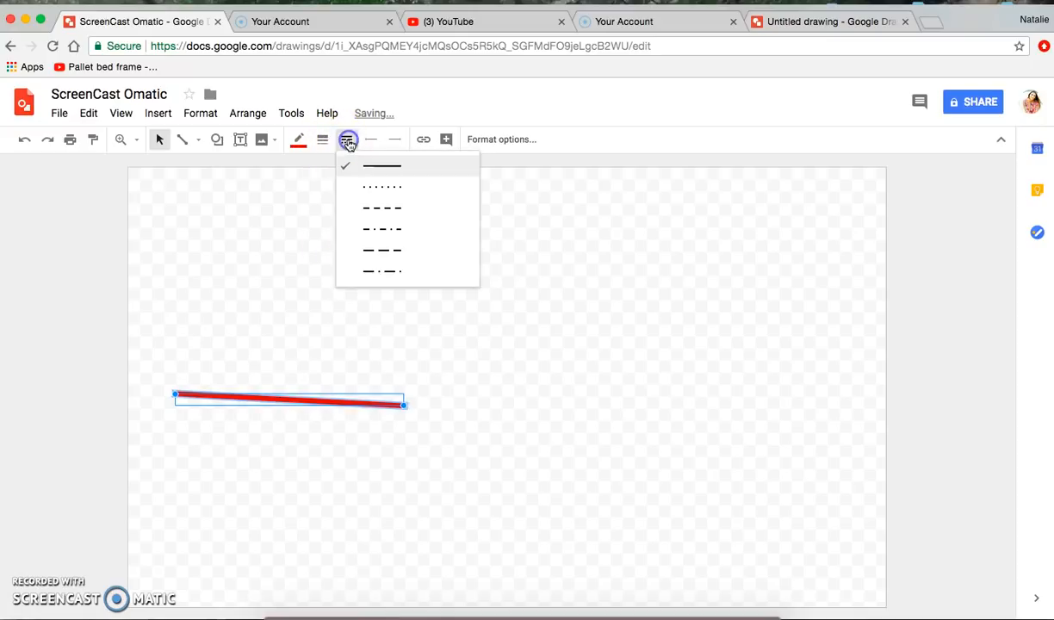
click(361, 274)
click(349, 140)
click(353, 160)
- Try an open diamond at the start of the red line, dismiss the pop-up advert and restore the plain line start
click(372, 141)
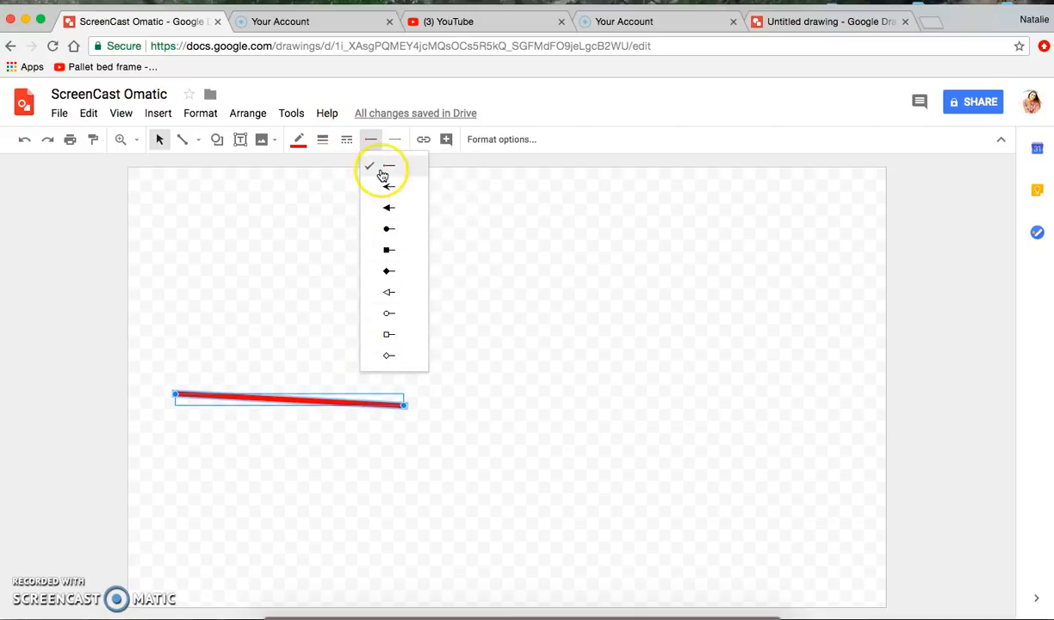
click(387, 356)
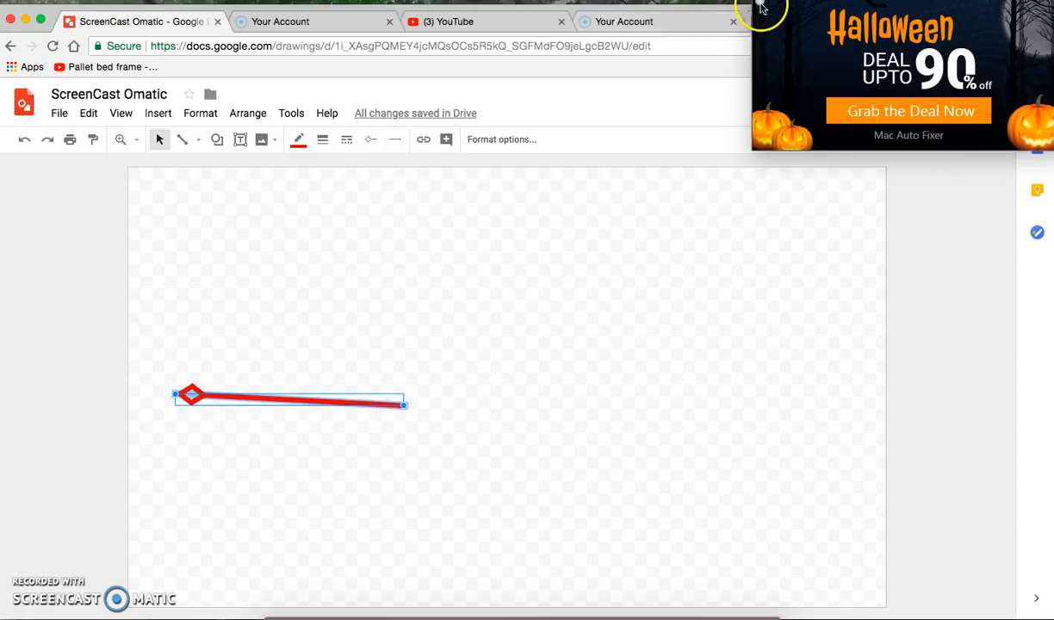
click(760, 3)
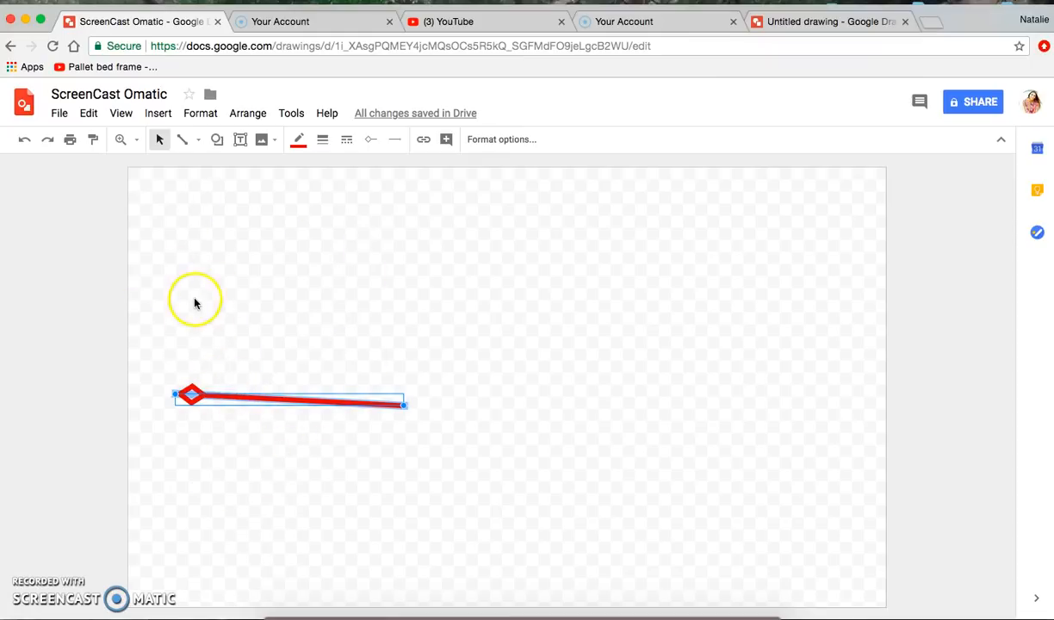
click(371, 139)
click(391, 169)
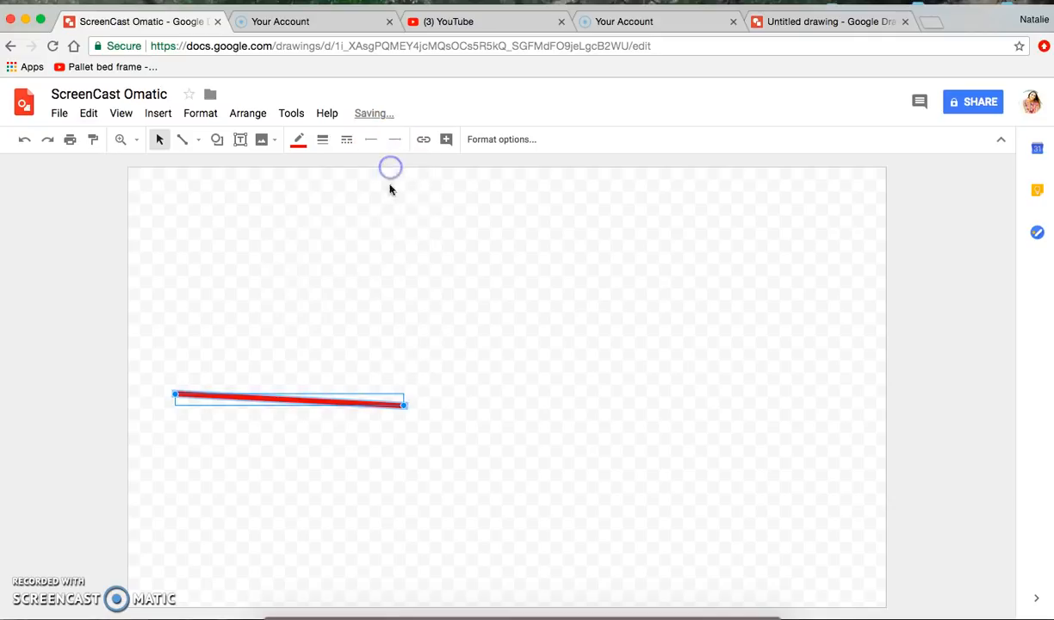
- Move the red line up near the canvas's upper edge and level its right endpoint with the left one
drag(289, 375, 283, 183)
click(304, 276)
click(250, 211)
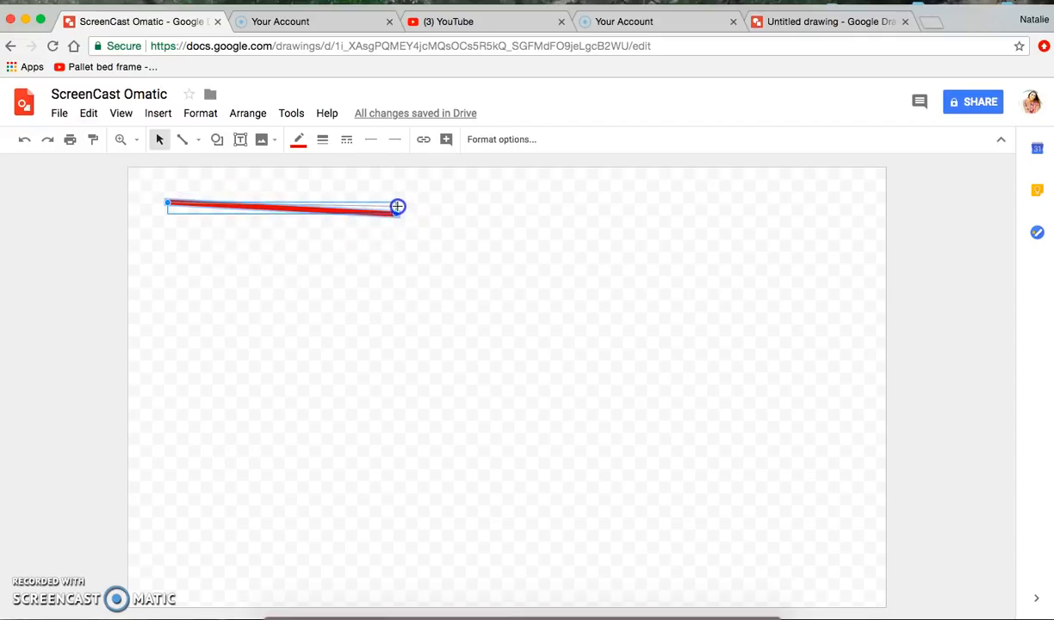
drag(397, 201, 397, 201)
click(373, 281)
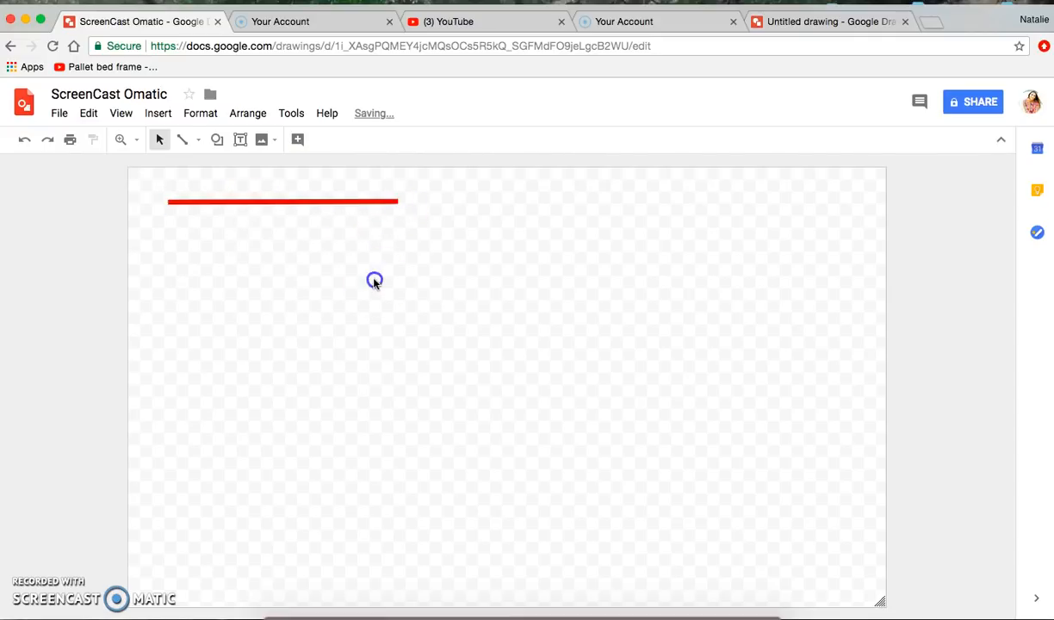
- Draw an arrow line below the red line and reposition both ends so it points diagonally up to the right
click(198, 140)
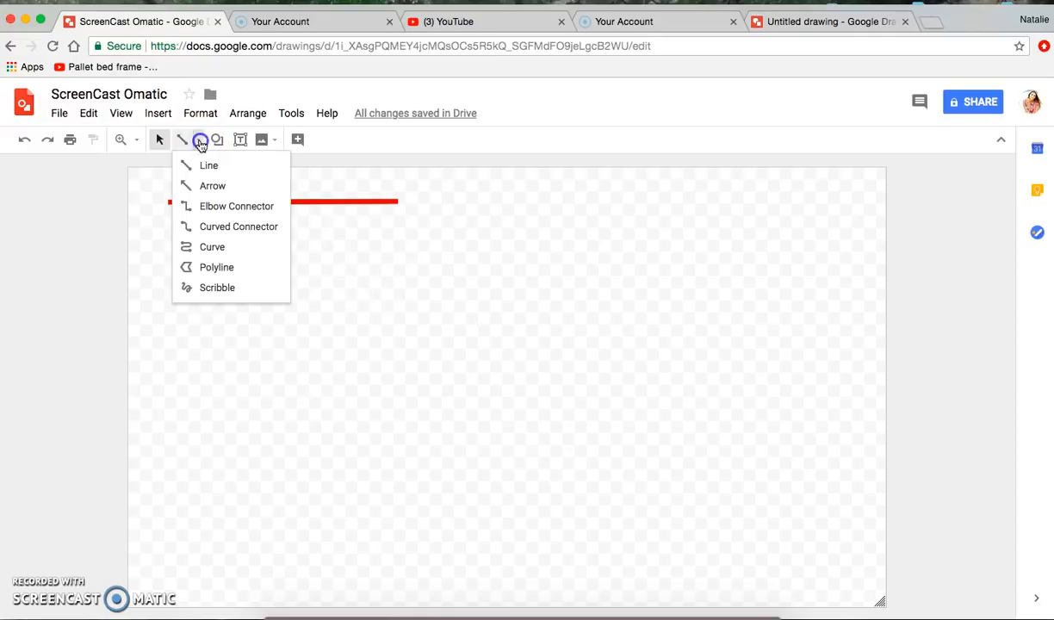
click(210, 187)
drag(271, 339, 343, 409)
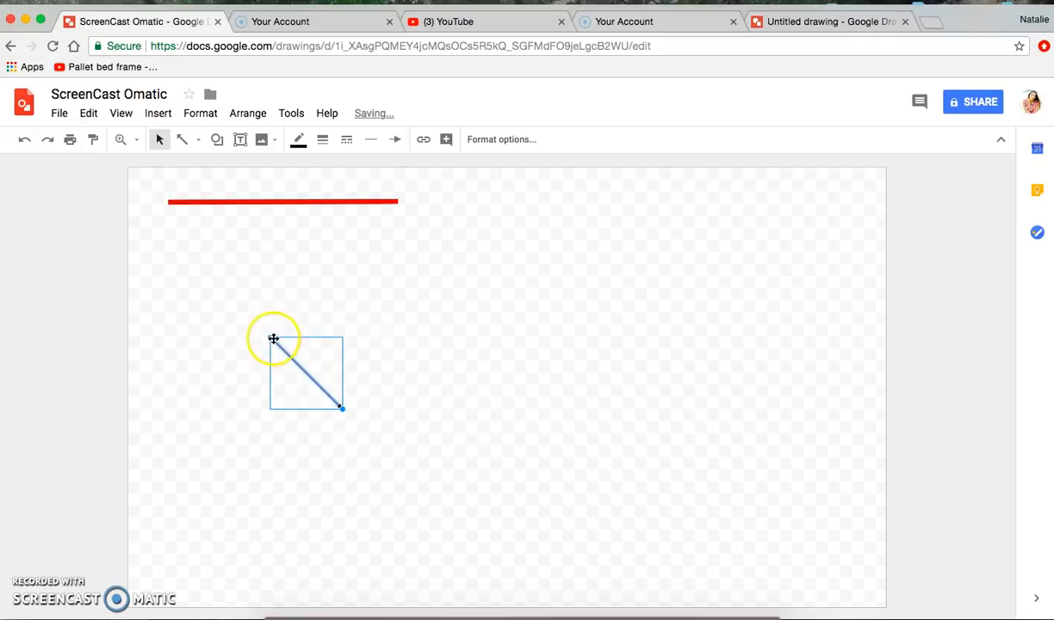
drag(219, 478, 242, 493)
drag(342, 411, 405, 288)
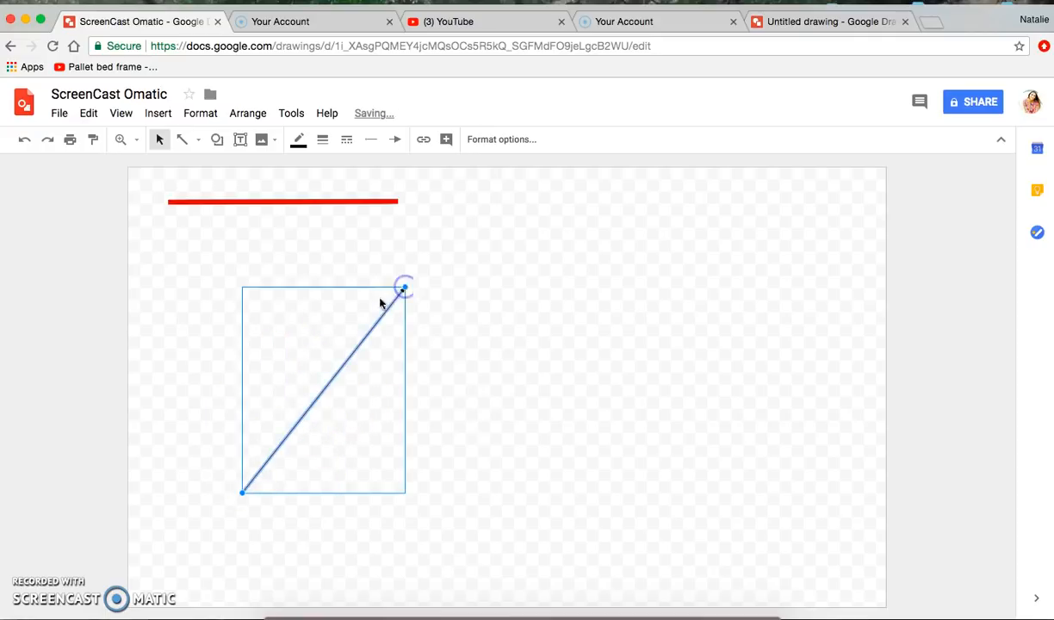
- Thicken the diagonal arrow and colour it yellow
click(328, 145)
click(338, 226)
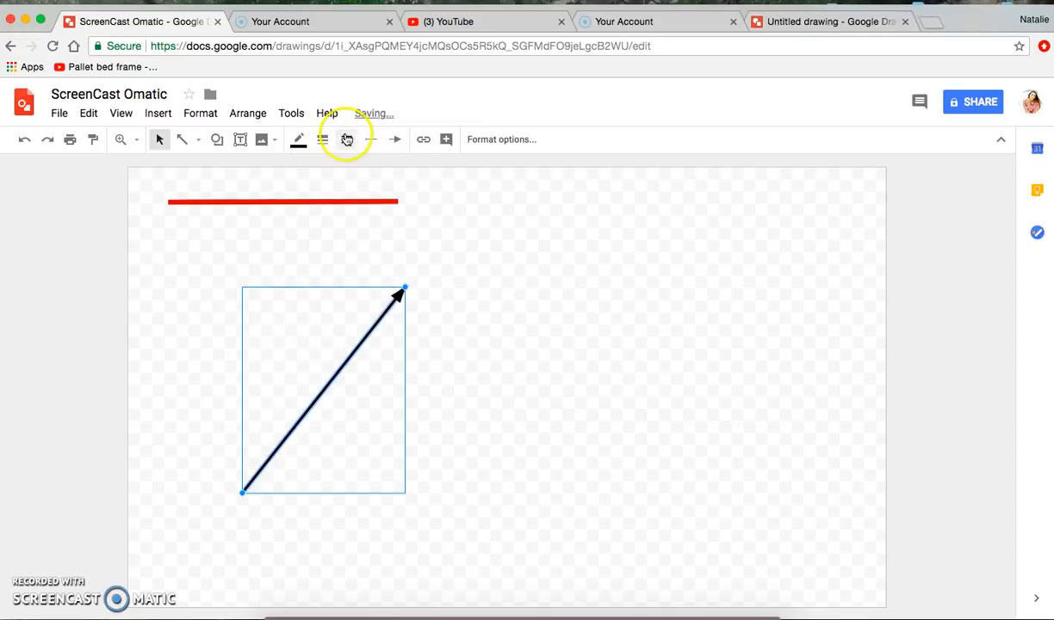
click(299, 140)
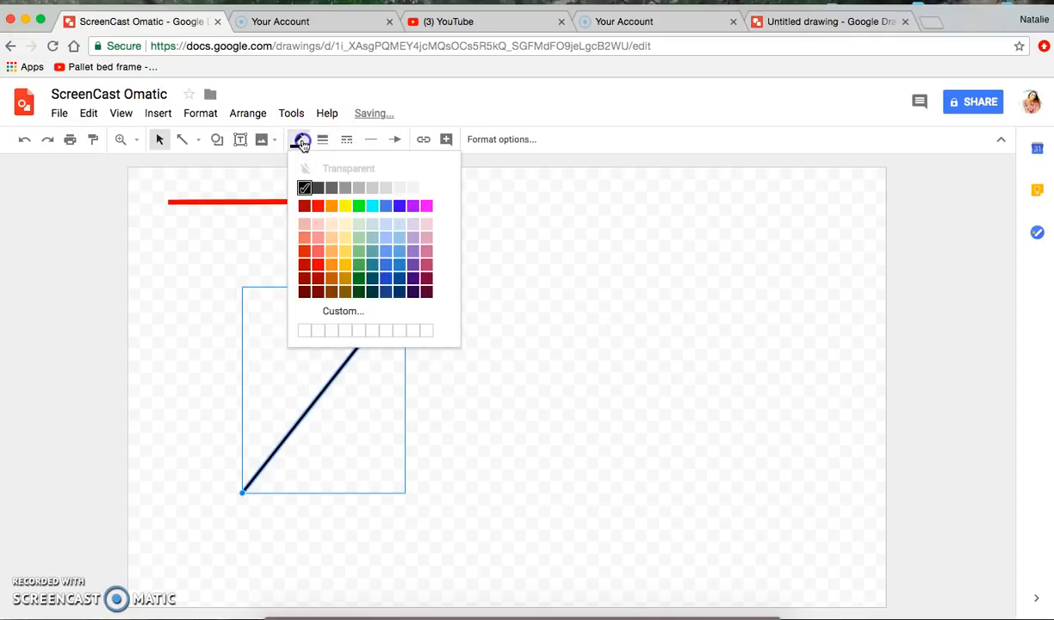
click(345, 262)
click(523, 331)
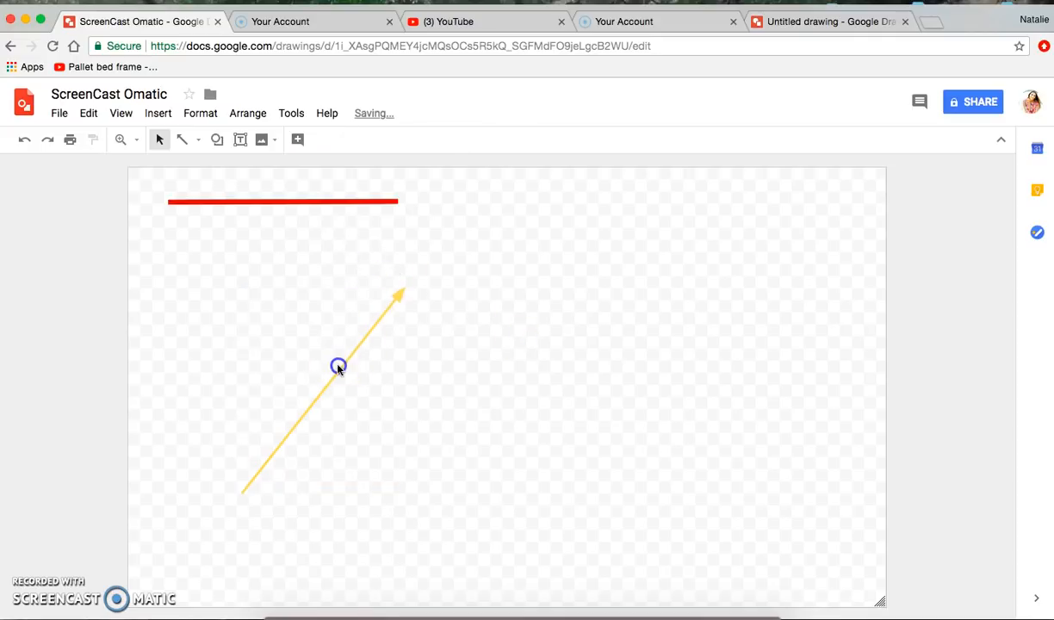
- Shorten the yellow arrow and move it just beneath the left end of the red line
click(360, 351)
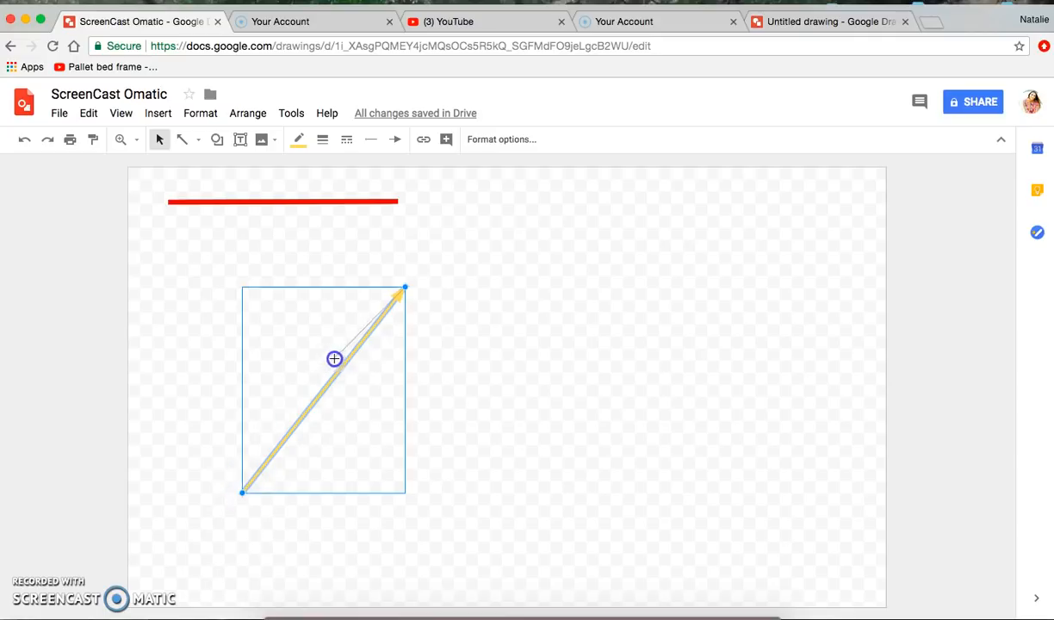
drag(363, 338, 280, 291)
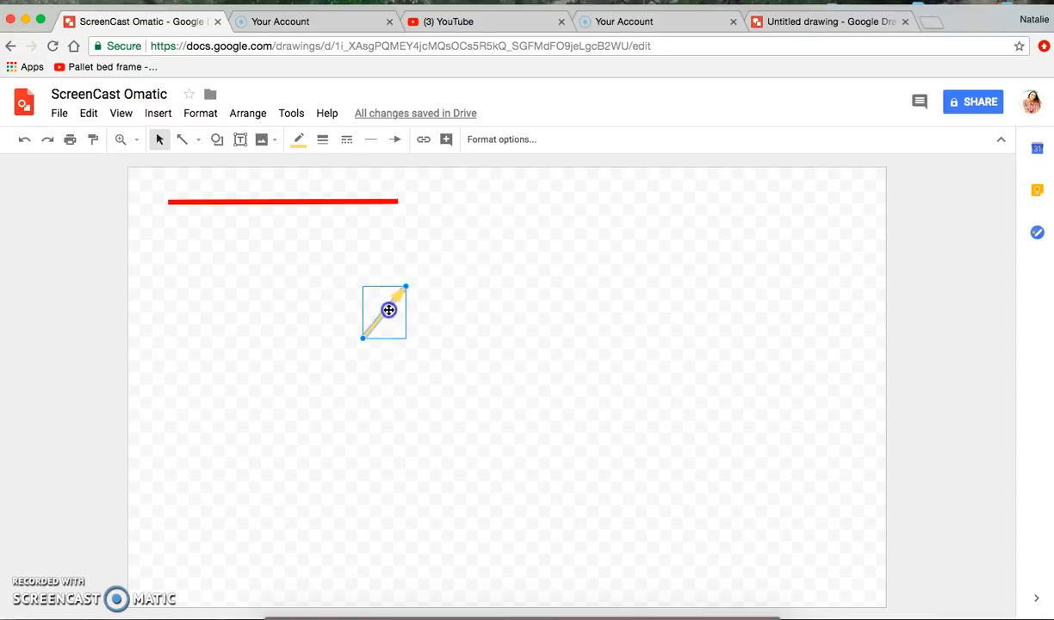
drag(208, 261, 207, 254)
click(296, 294)
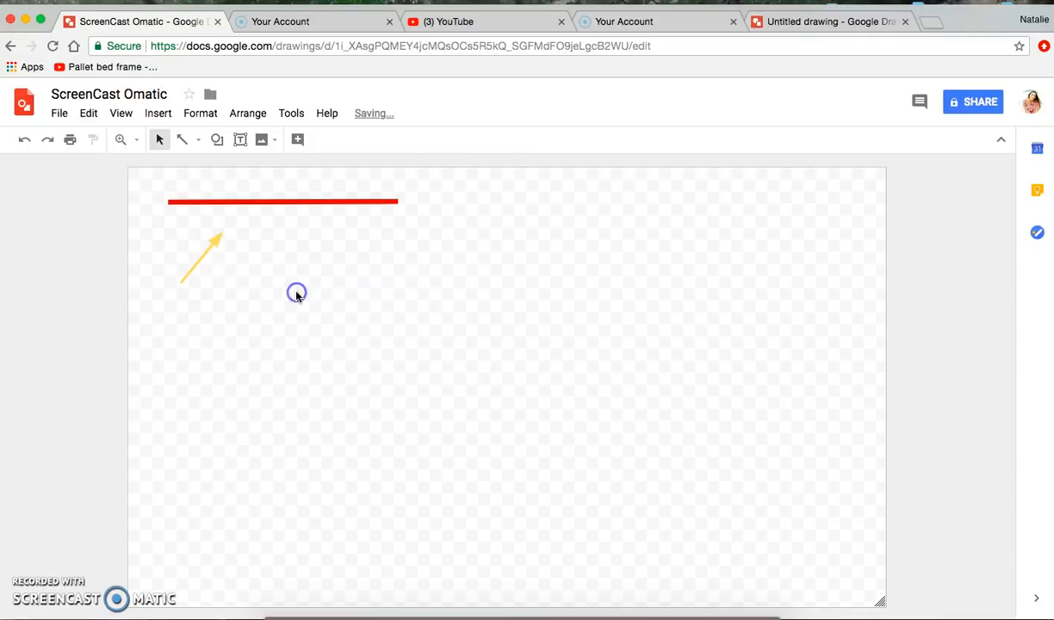
- Draw a large elbow connector from below the yellow arrow to the lower right part of the canvas
click(199, 140)
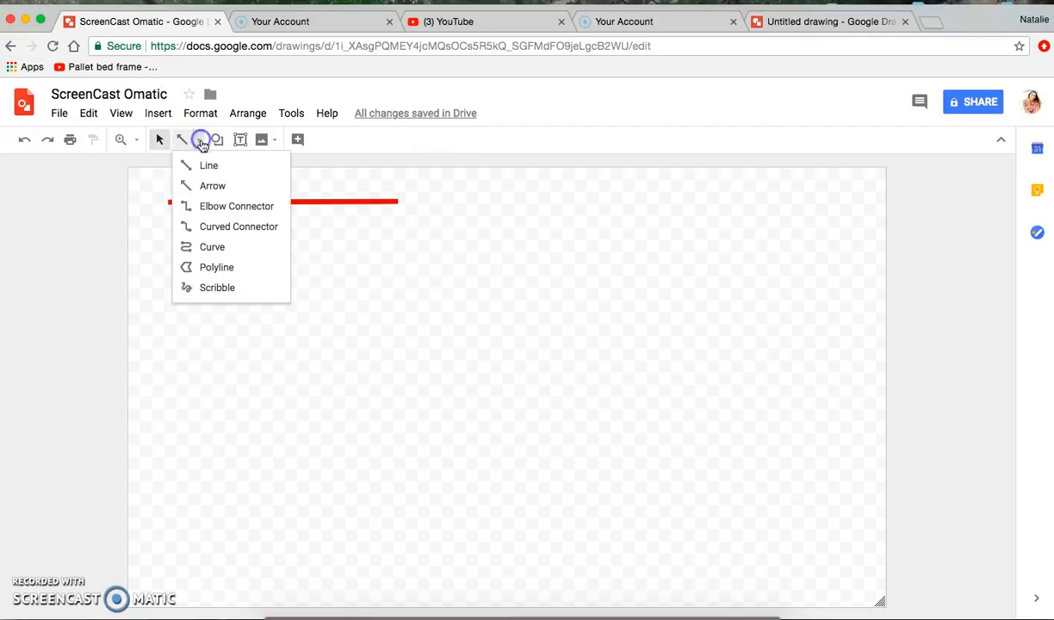
click(217, 209)
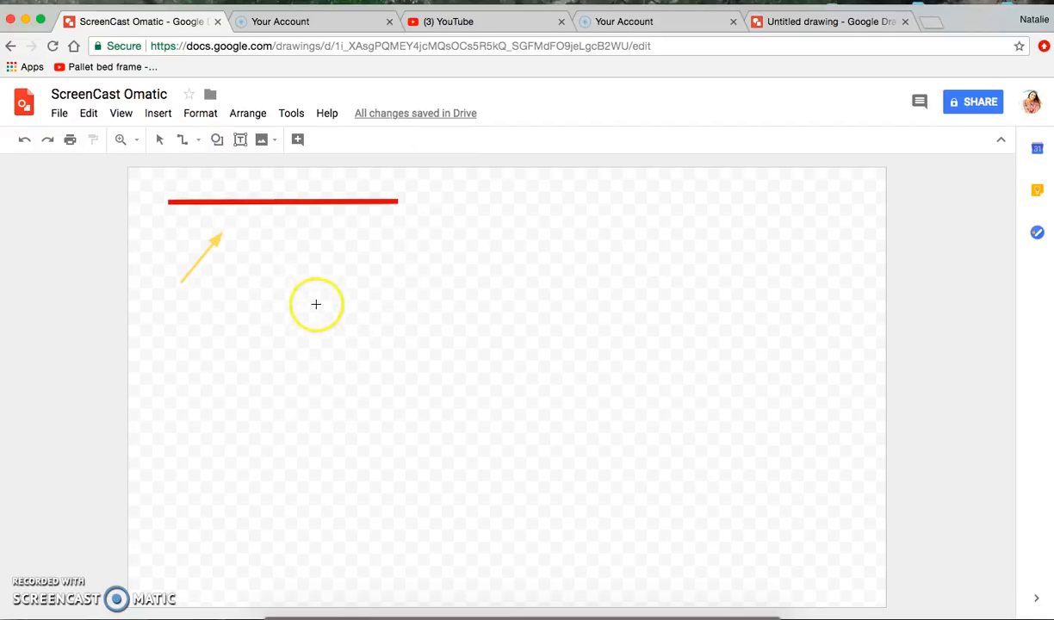
mouse_move(278, 325)
mouse_down()
mouse_move(473, 510)
mouse_move(591, 517)
mouse_move(871, 480)
mouse_move(786, 544)
mouse_move(792, 550)
mouse_up()
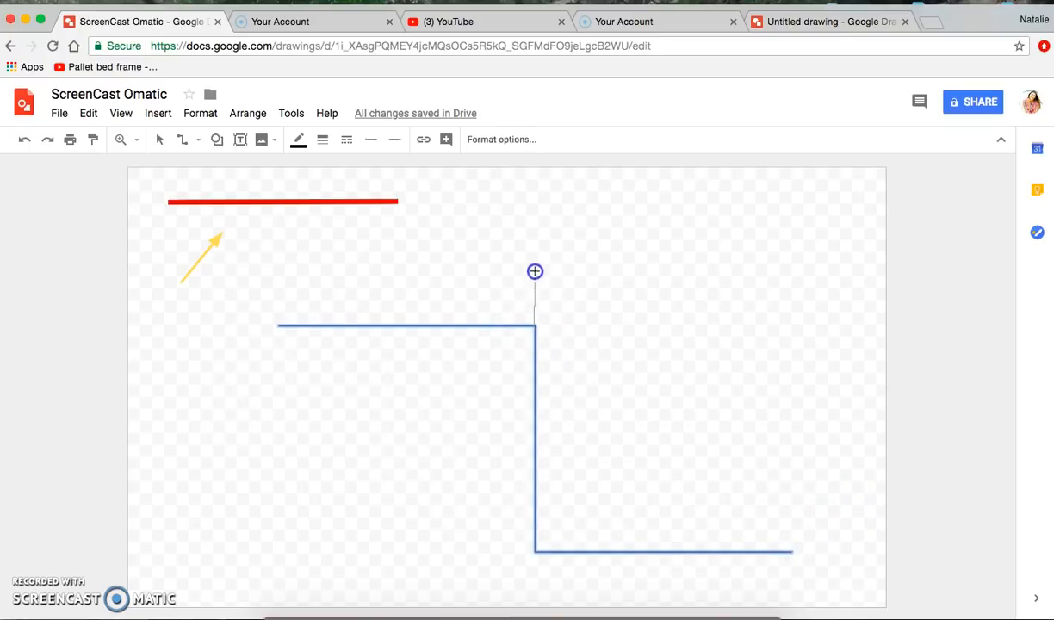
drag(535, 239, 535, 240)
key(Delete)
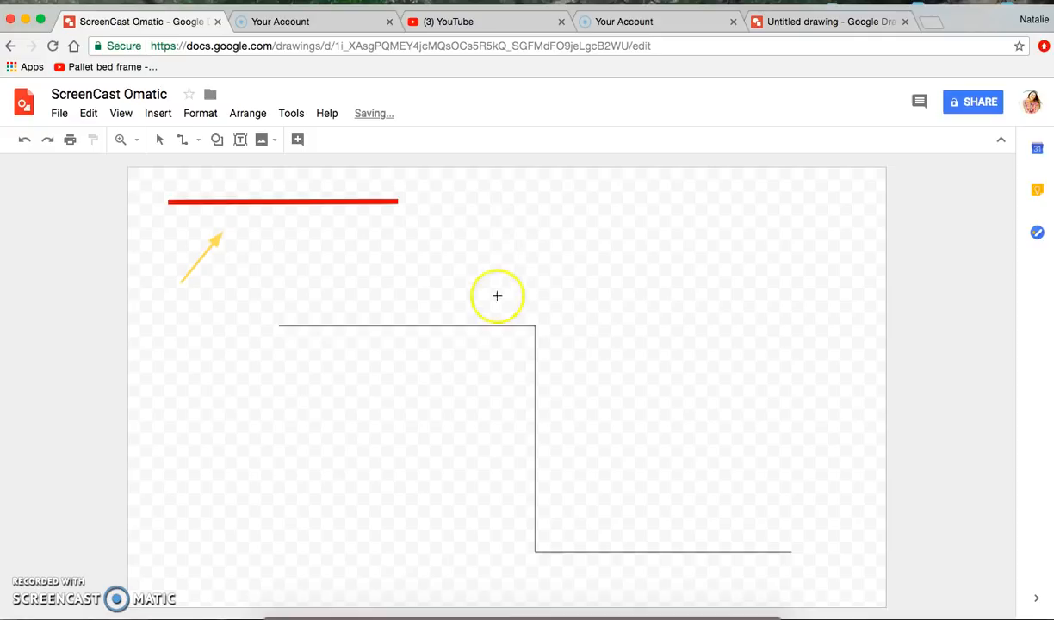
click(535, 345)
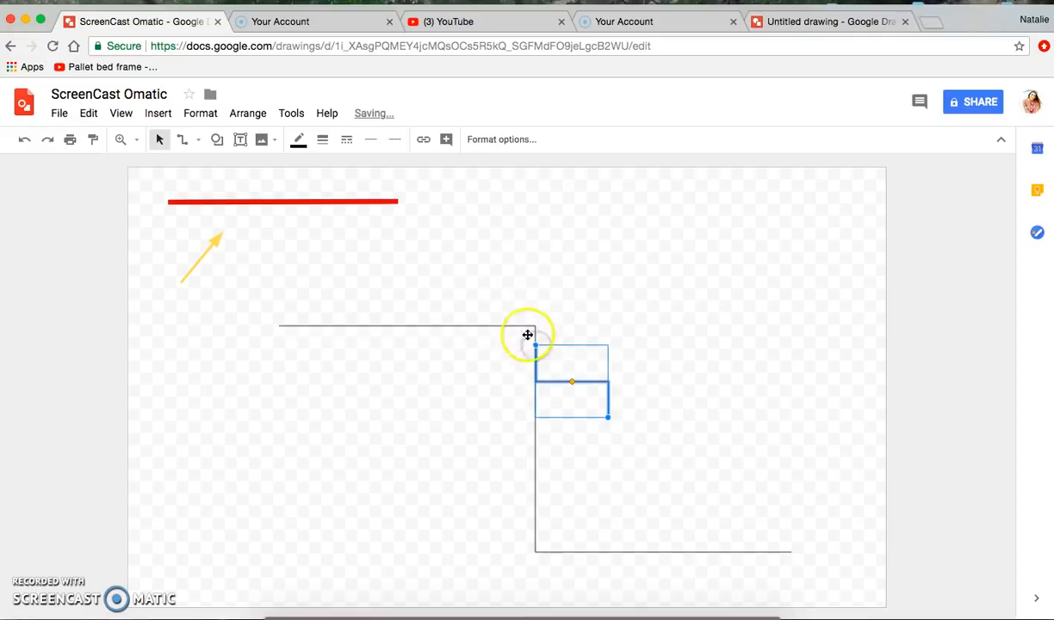
key(Delete)
- Move the elbow connector upward on the canvas and shift its vertical segment slightly left
click(534, 422)
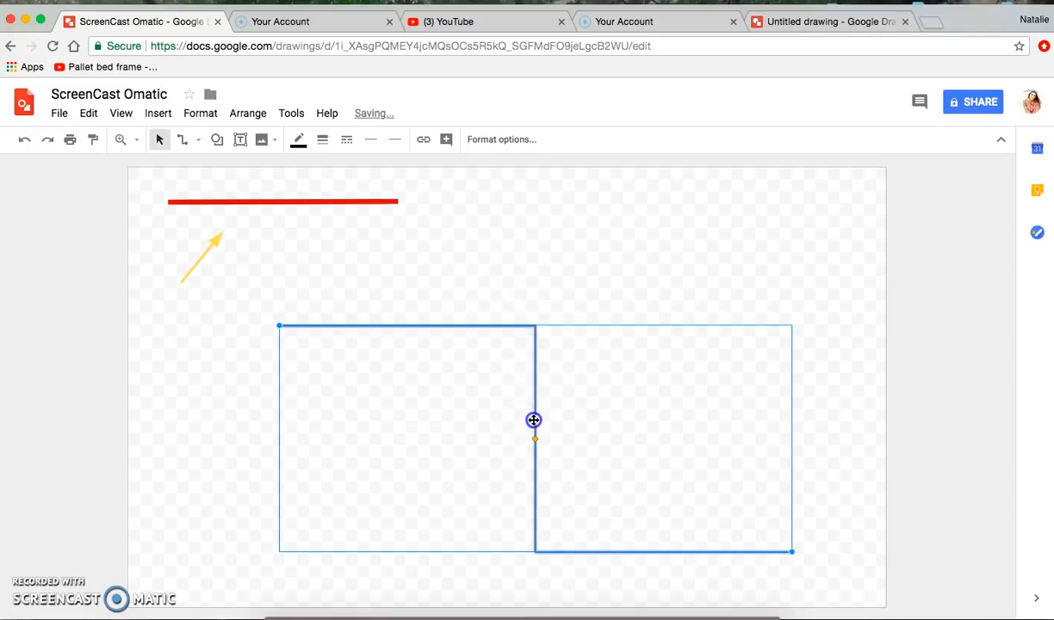
drag(534, 420, 624, 336)
drag(602, 377, 573, 376)
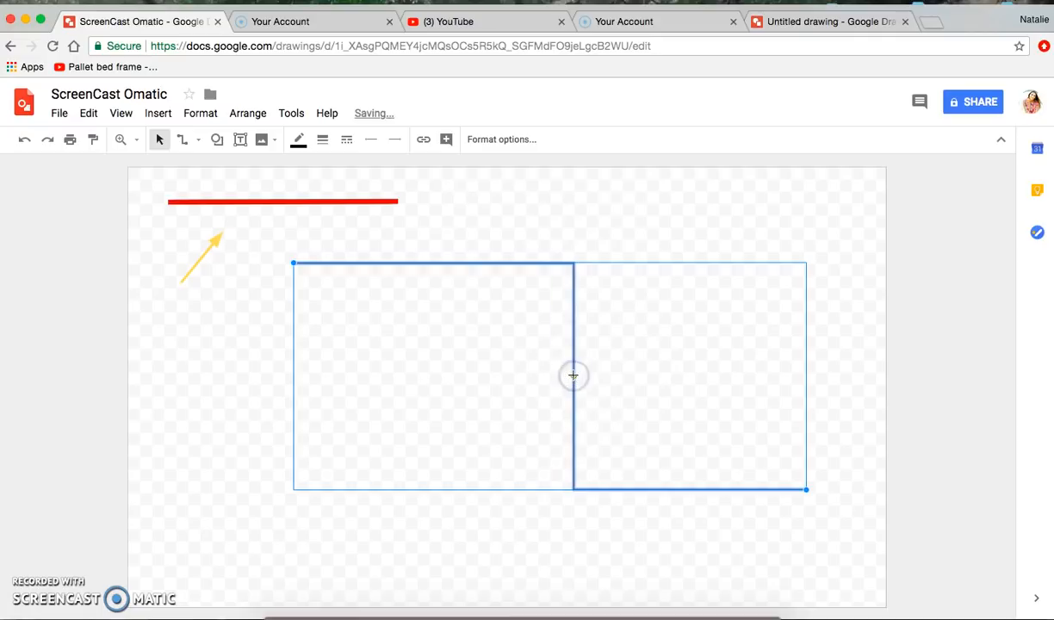
- Paste a copy of the elbow connector, place it slightly above the original and shift its vertical segment to the right
key(super+v)
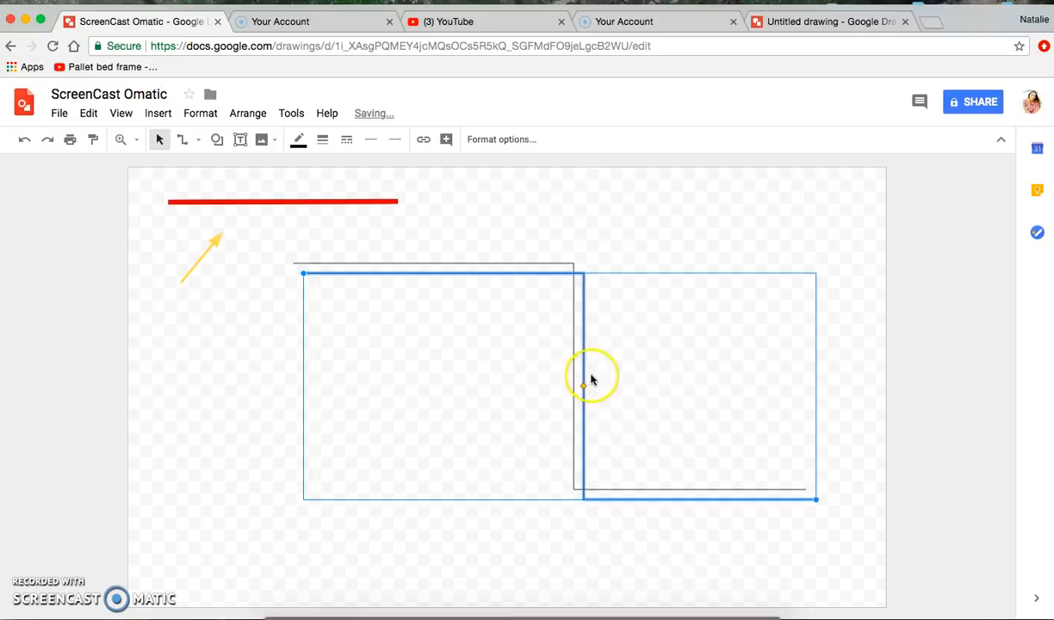
drag(584, 364, 656, 336)
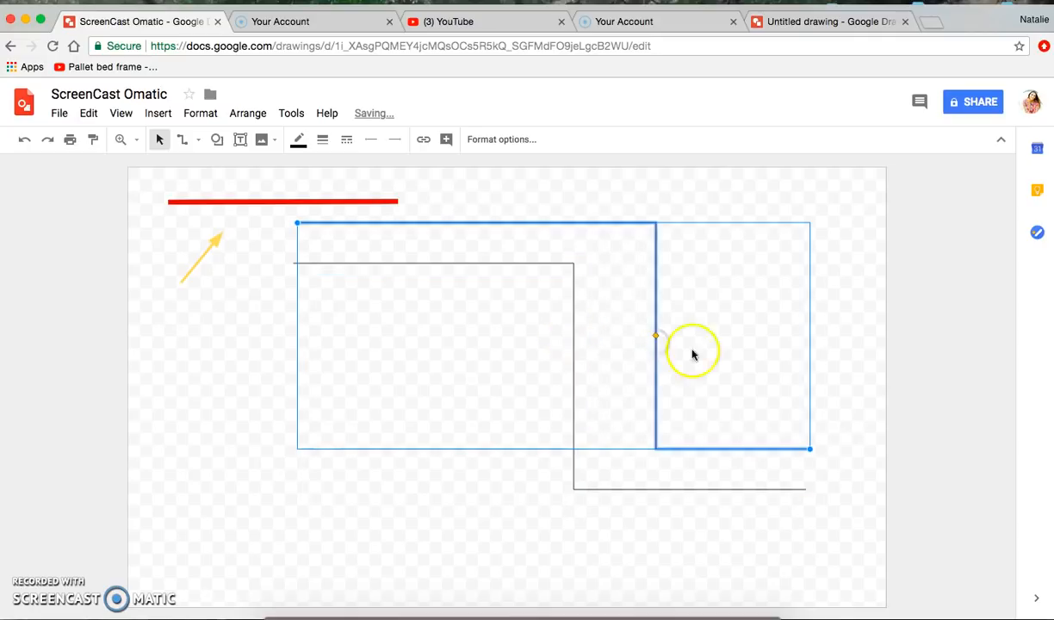
click(746, 451)
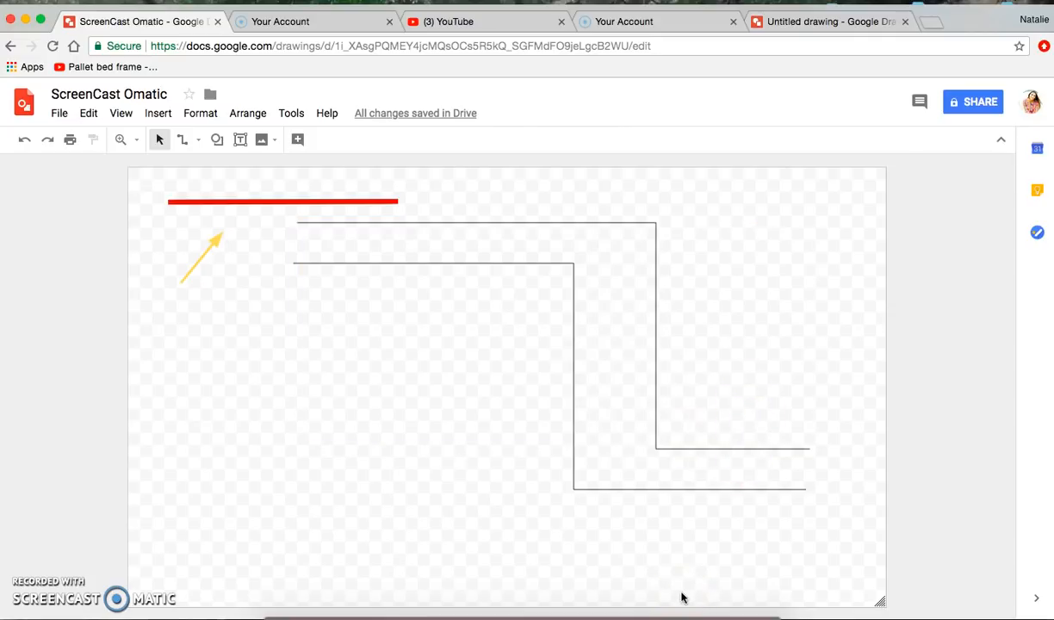
- Set the line weight of both elbow connectors to 8px
click(556, 263)
click(323, 140)
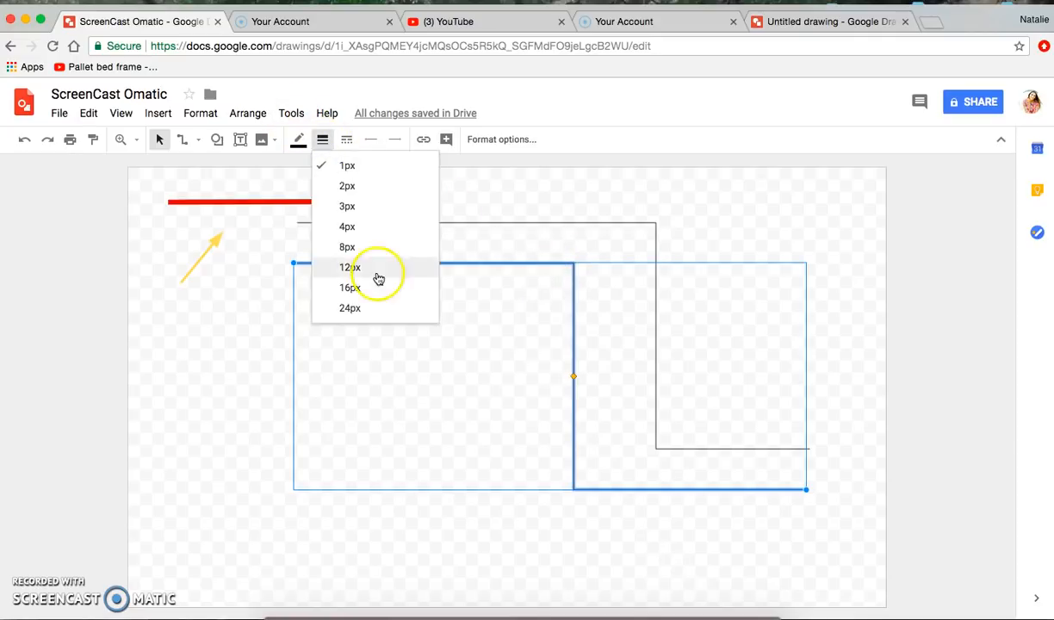
click(386, 249)
click(637, 223)
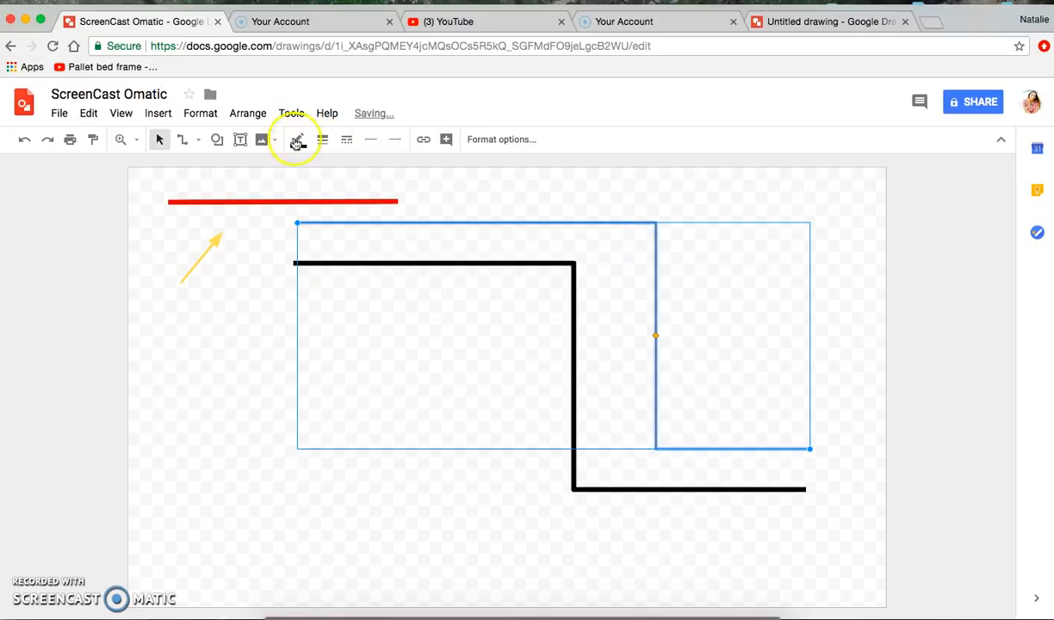
click(332, 143)
click(369, 249)
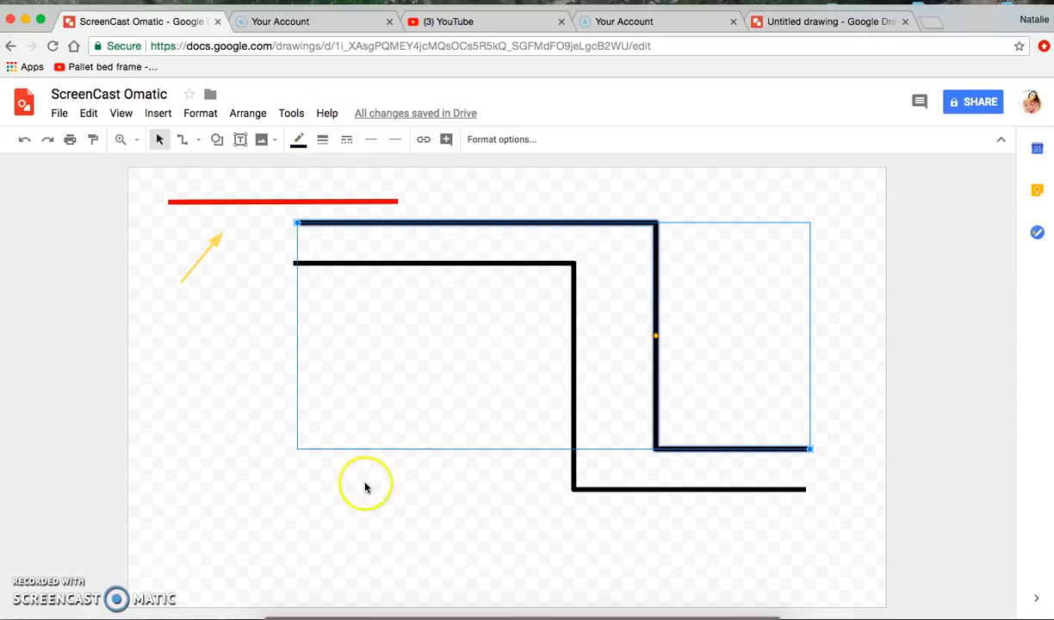
click(384, 567)
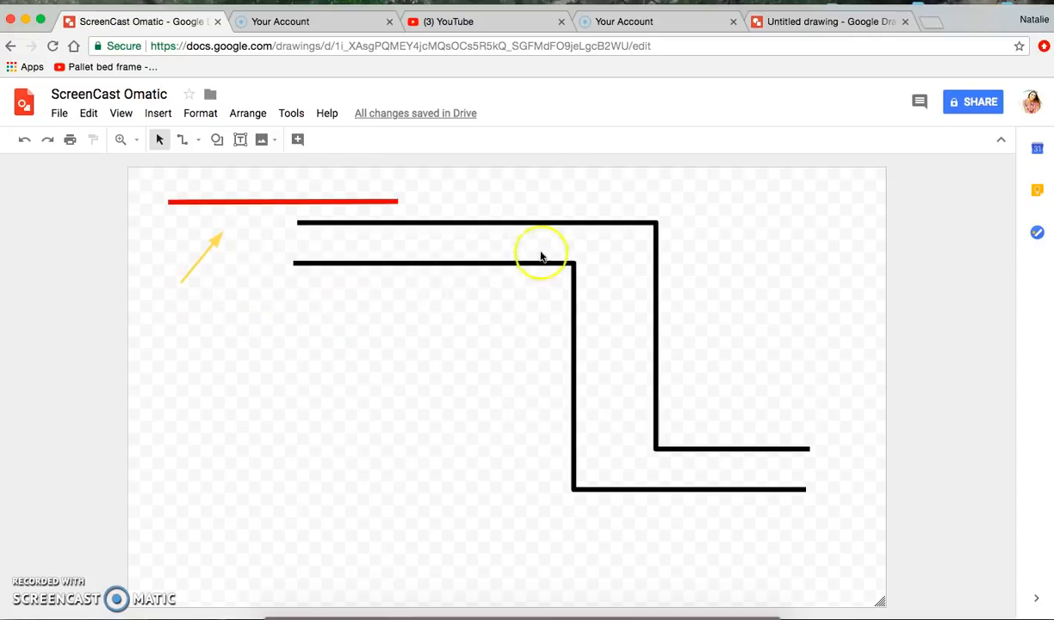
- Draw a small curved connector below the yellow arrow
click(198, 140)
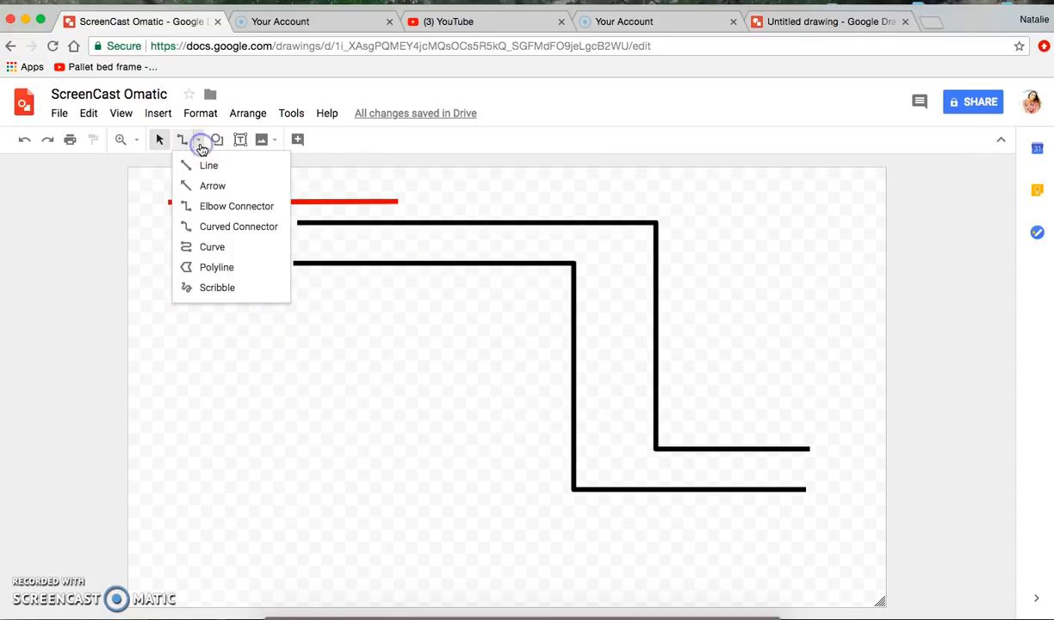
click(205, 232)
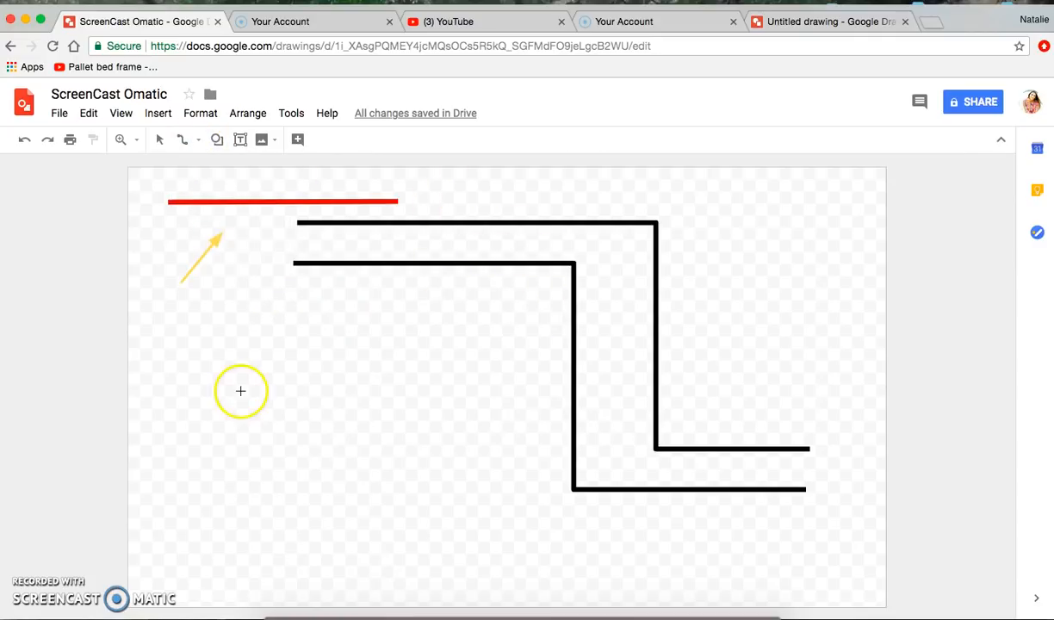
drag(190, 323, 262, 395)
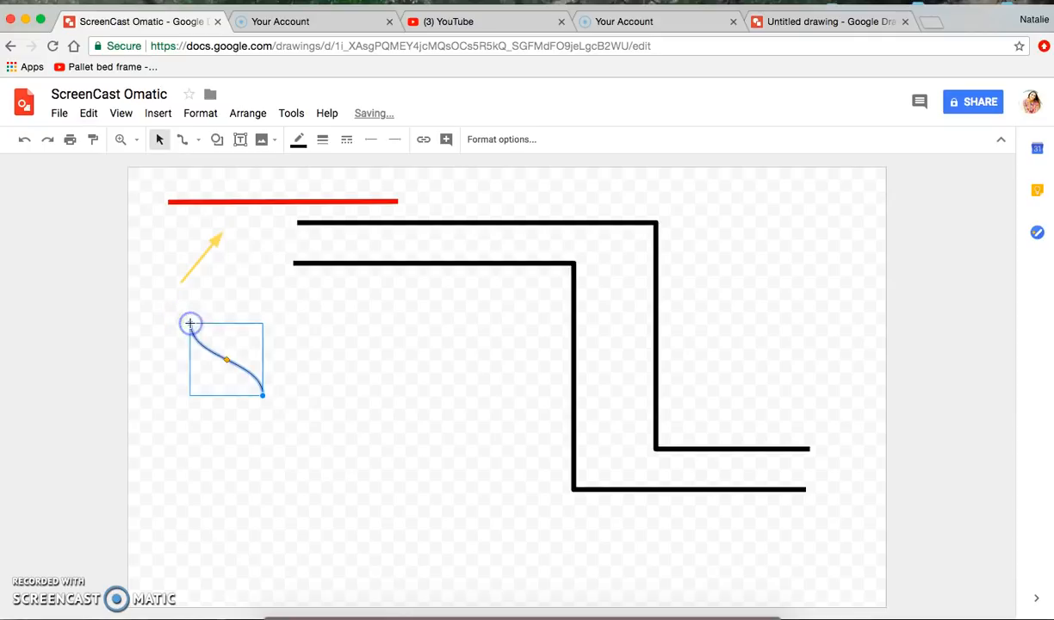
- Bend the curved connector up and down from its midpoint, then stretch its lower end right toward the elbow connectors
click(226, 360)
drag(245, 334, 251, 325)
click(226, 326)
drag(187, 409, 159, 465)
drag(193, 389, 311, 309)
click(227, 285)
drag(225, 418, 233, 399)
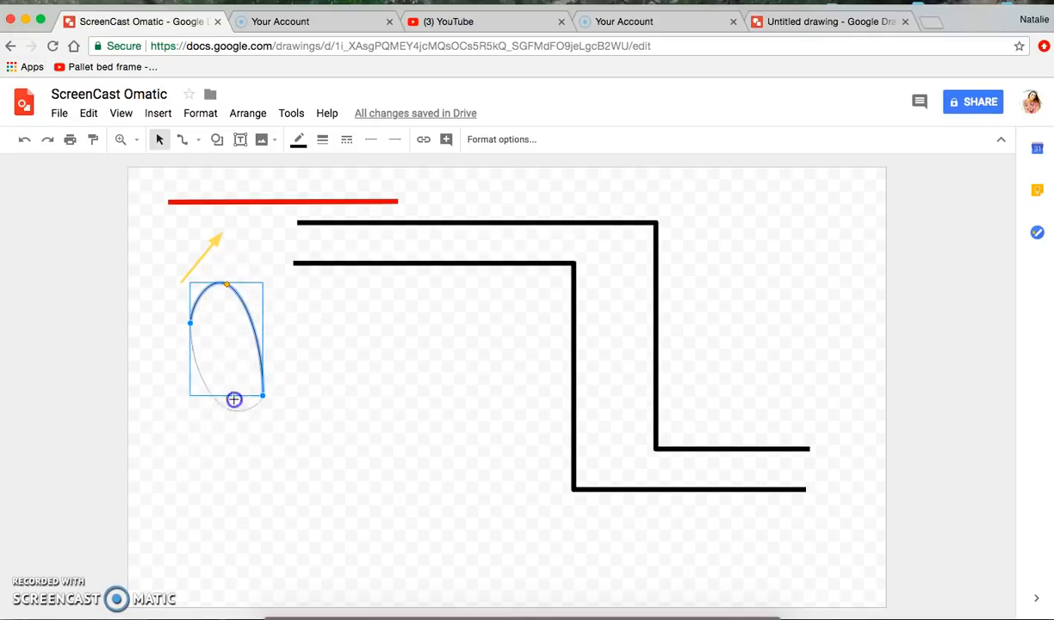
drag(243, 358, 226, 550)
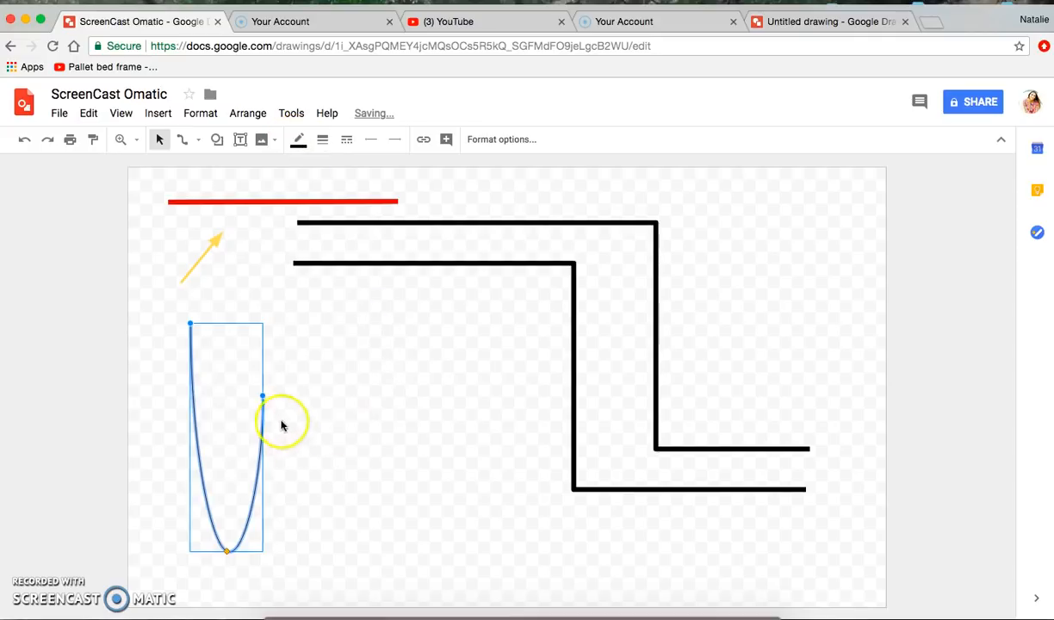
drag(336, 397, 511, 427)
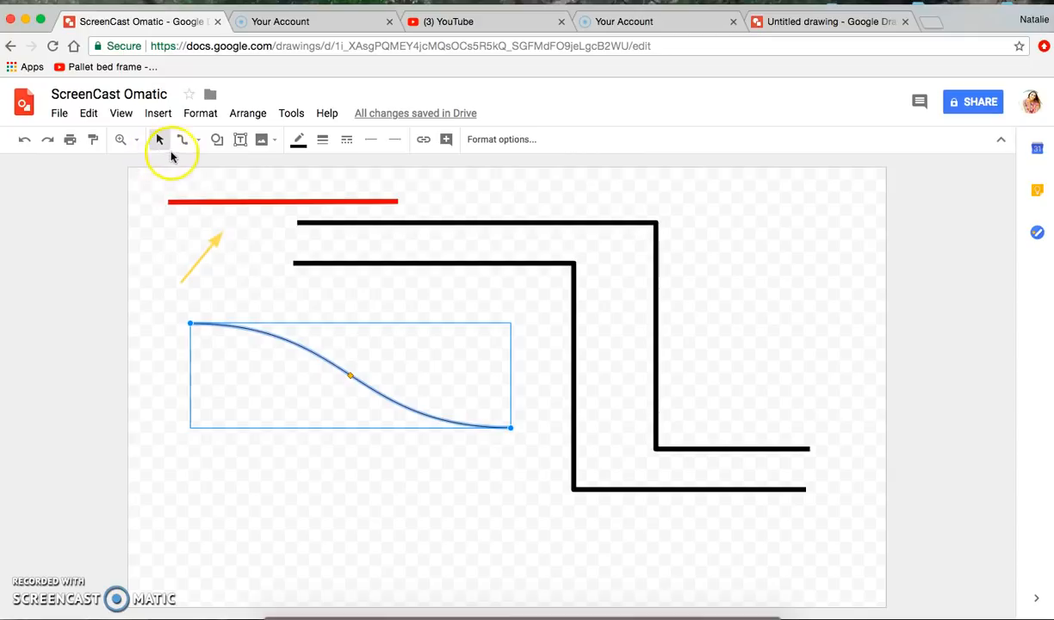
- Delete all the lines, arrows and connectors from the canvas
mouse_move(156, 189)
mouse_down()
mouse_move(372, 244)
mouse_move(847, 546)
mouse_up()
key(Delete)
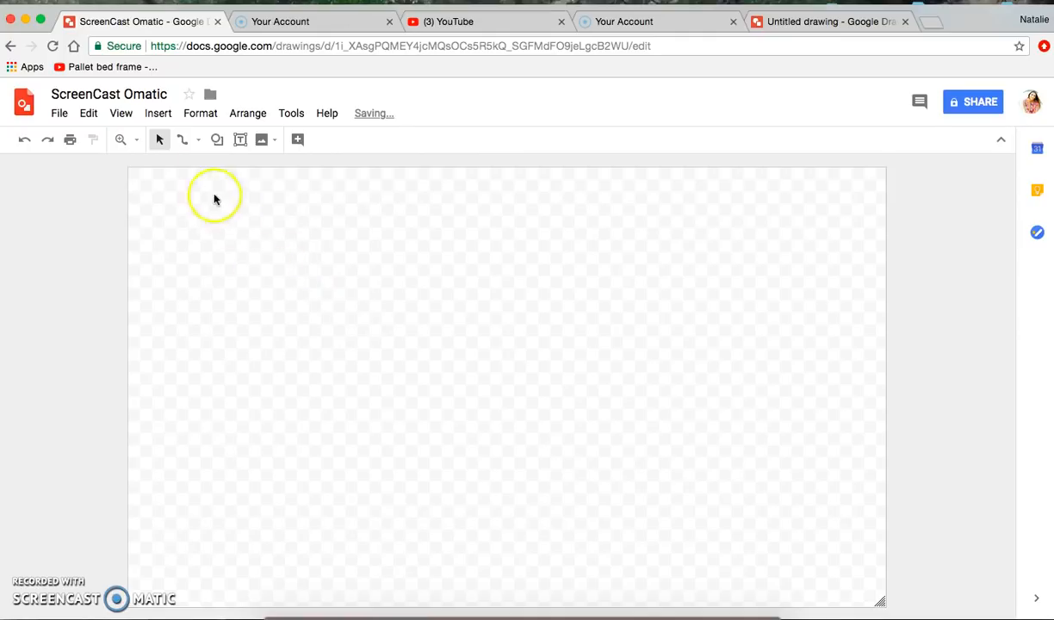
- Draw a large wavy line with the Curve tool, alternating low and high points from the canvas's left side to its right side
click(198, 143)
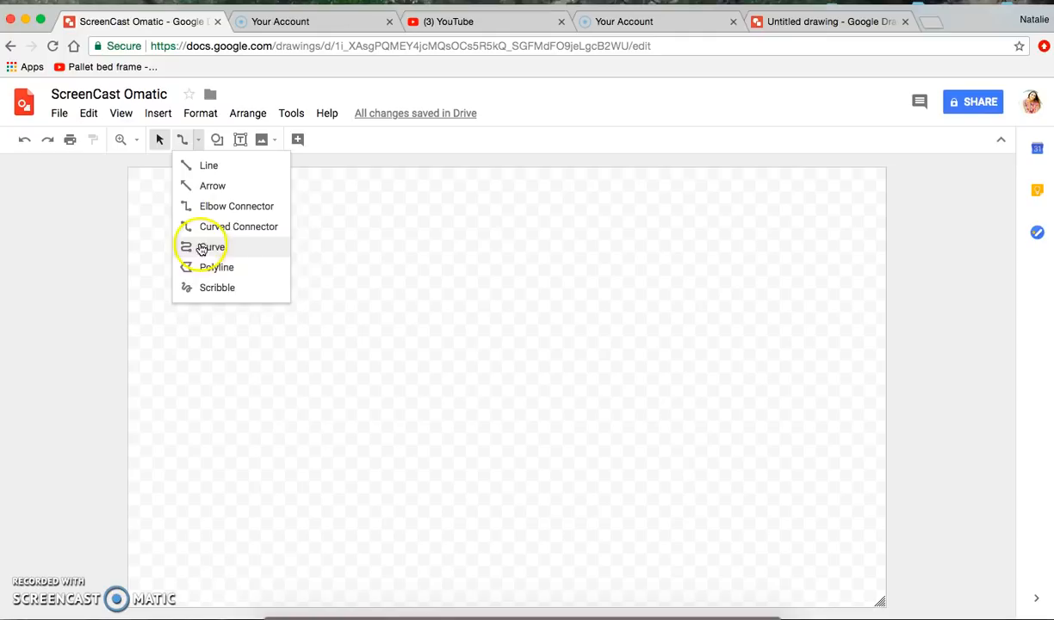
click(241, 251)
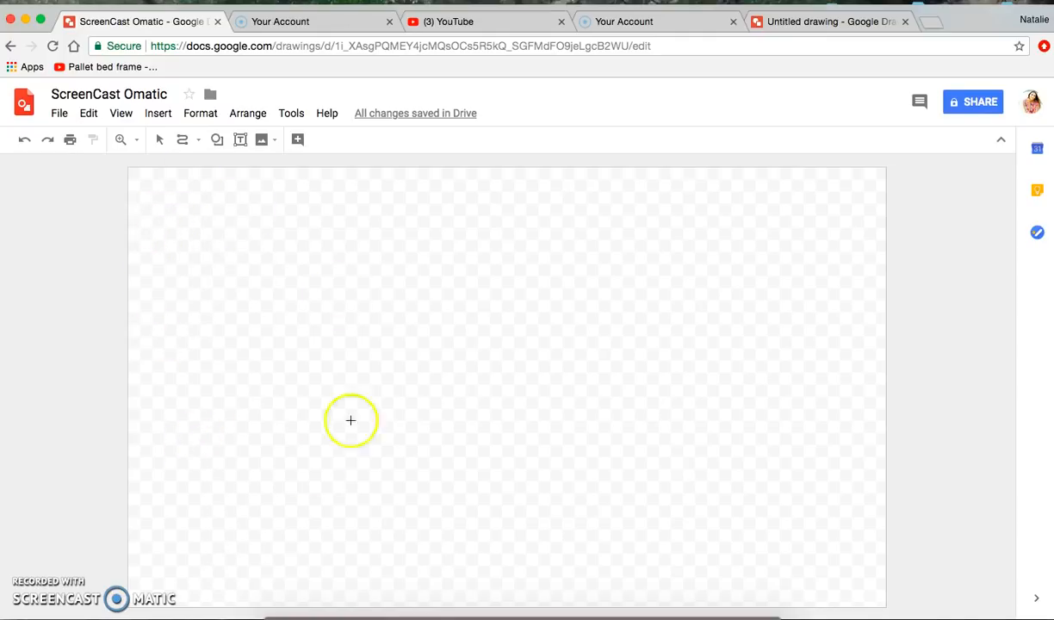
click(155, 200)
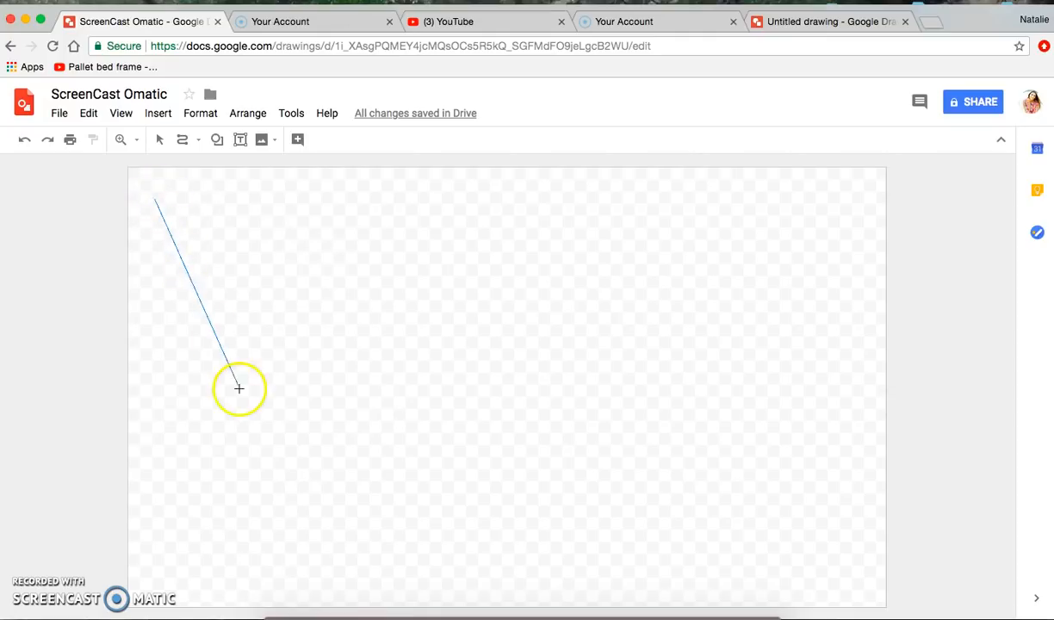
click(213, 573)
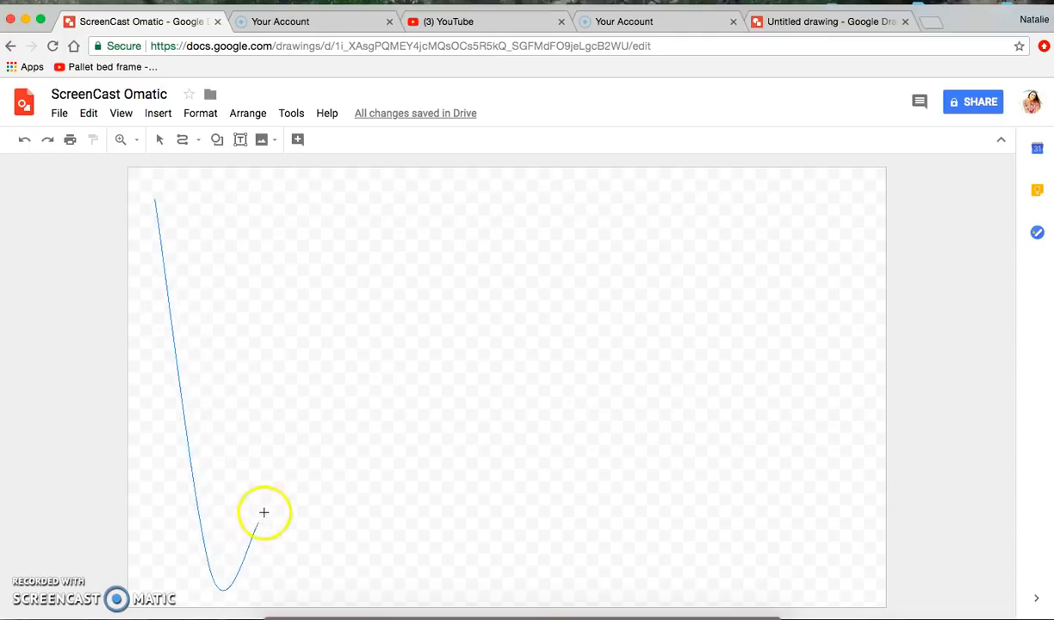
click(320, 216)
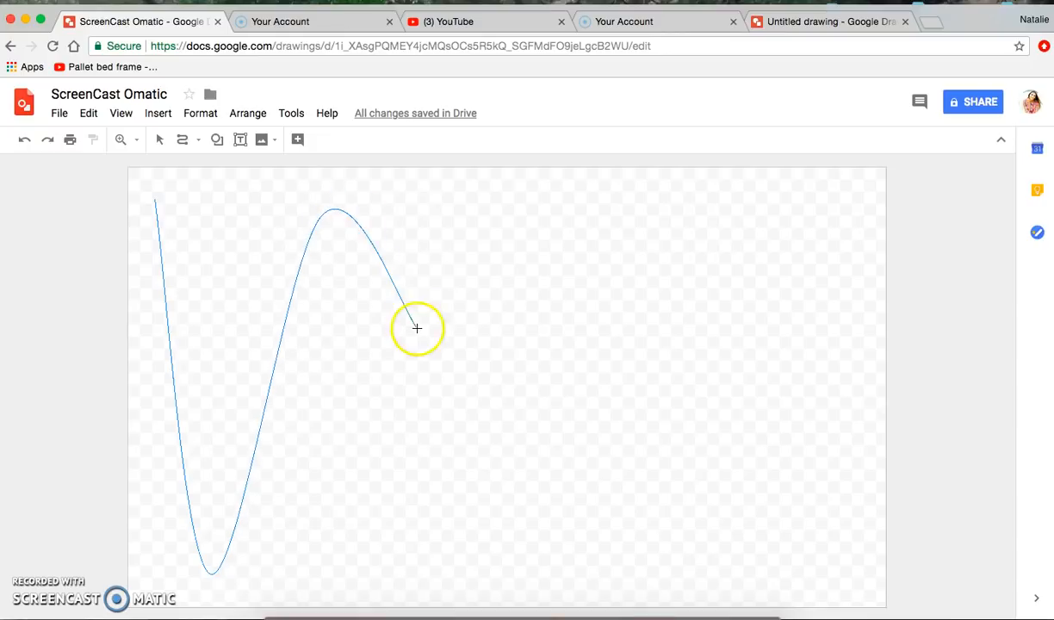
click(415, 572)
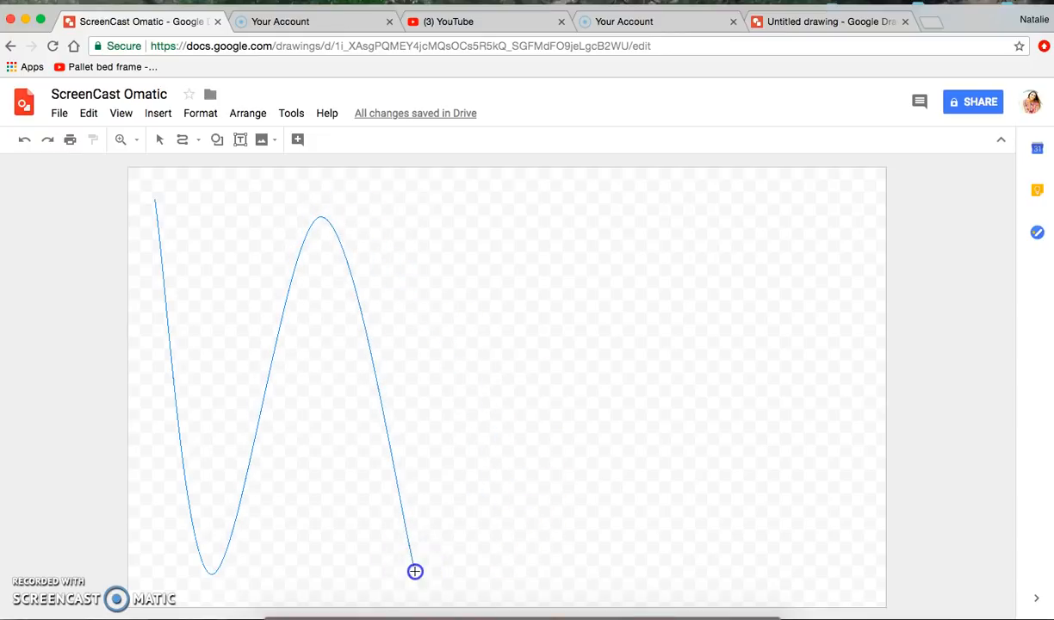
click(555, 221)
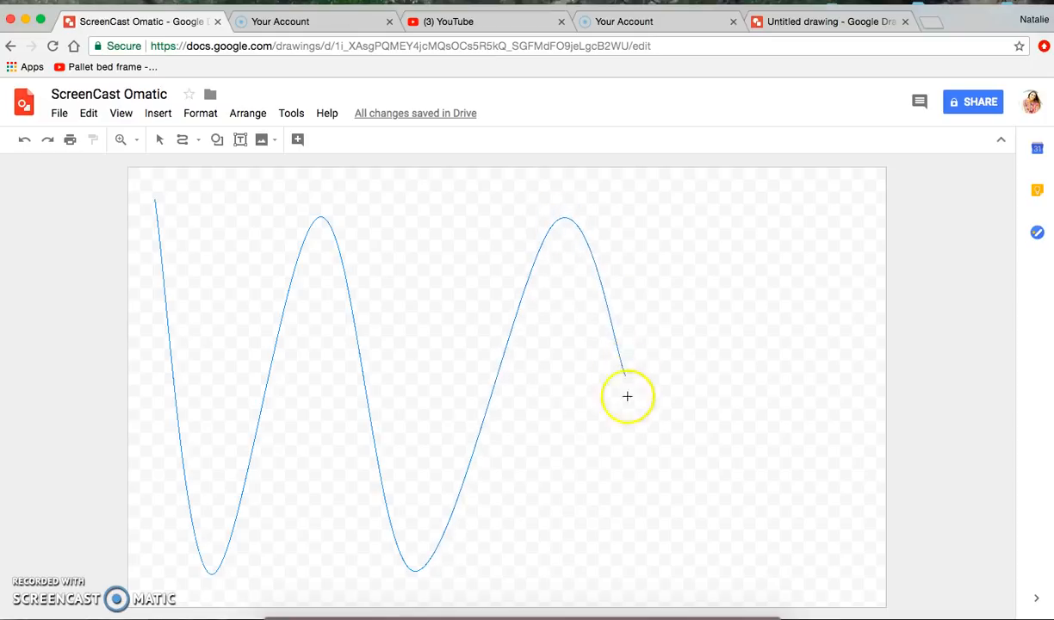
click(661, 553)
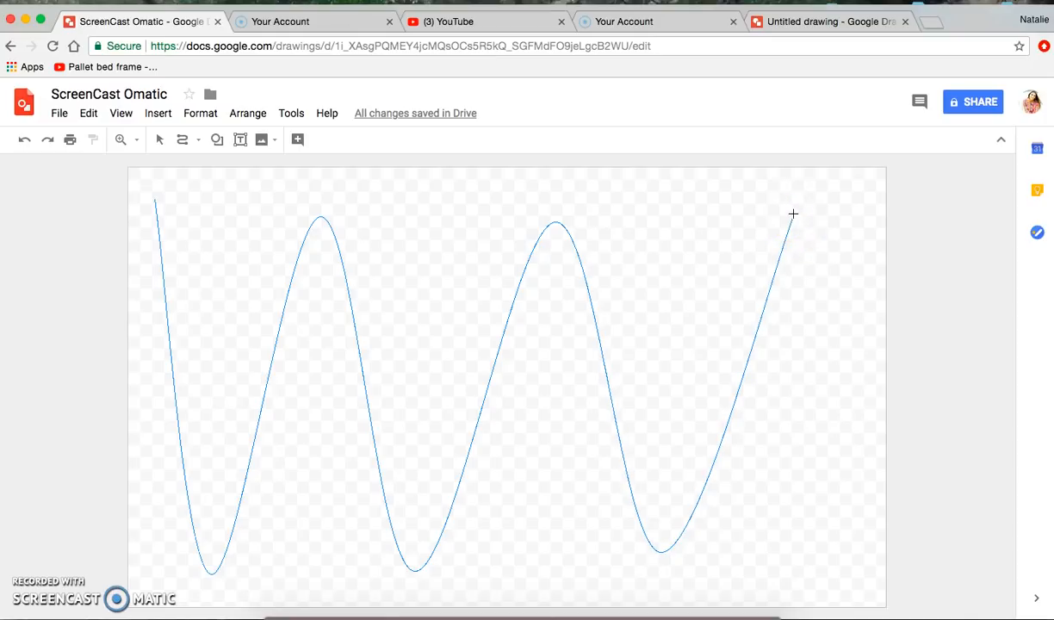
double_click(793, 213)
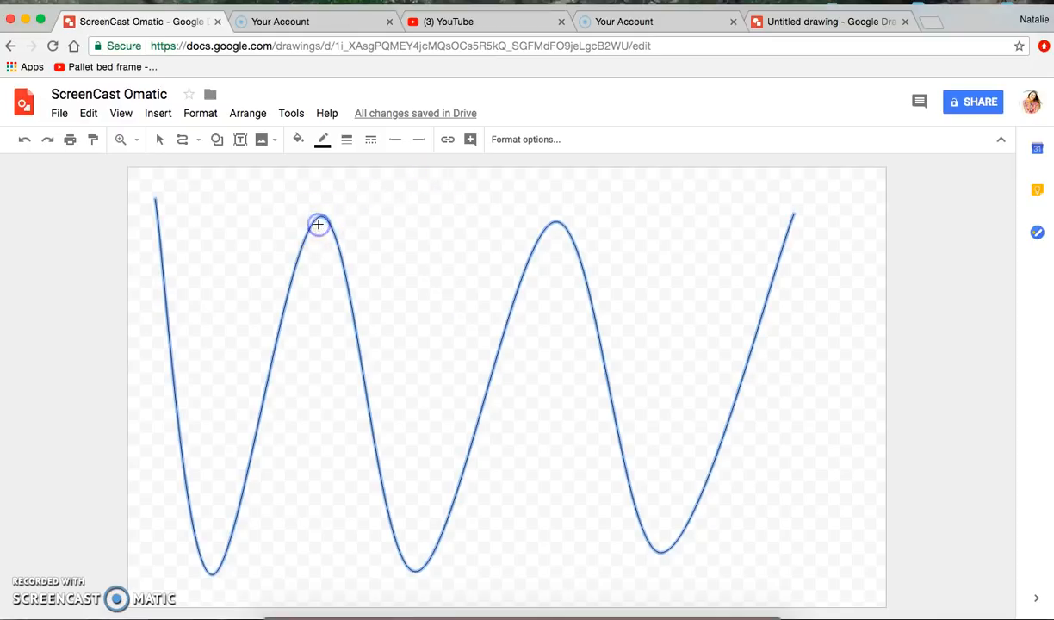
double_click(511, 202)
key(Delete)
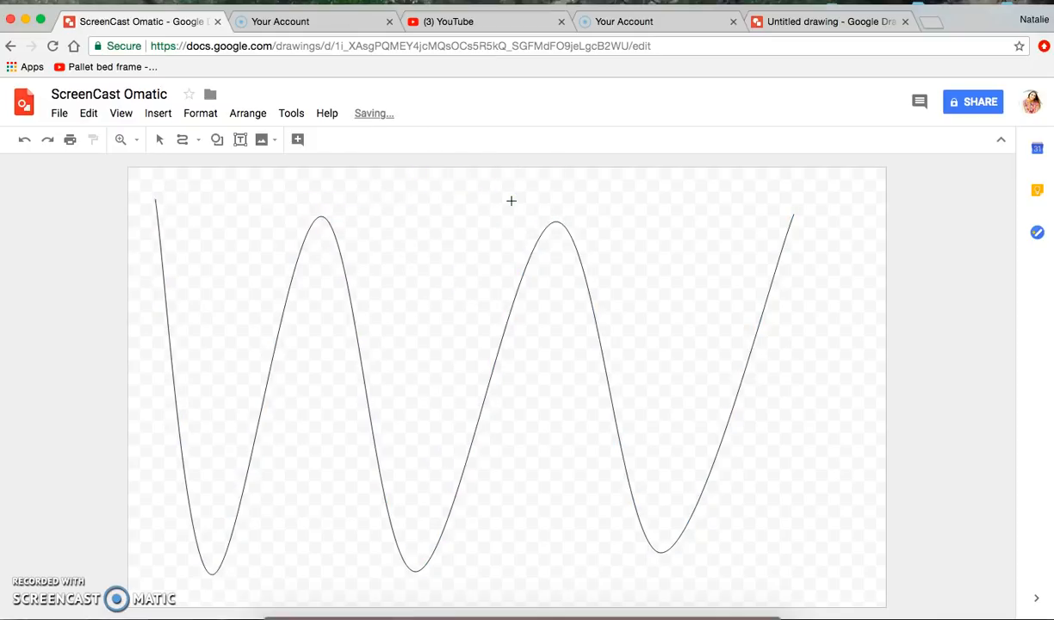
- Resize the wavy curve to be flatter and reach nearly the canvas's right edge, and set its line weight to 3px
click(162, 146)
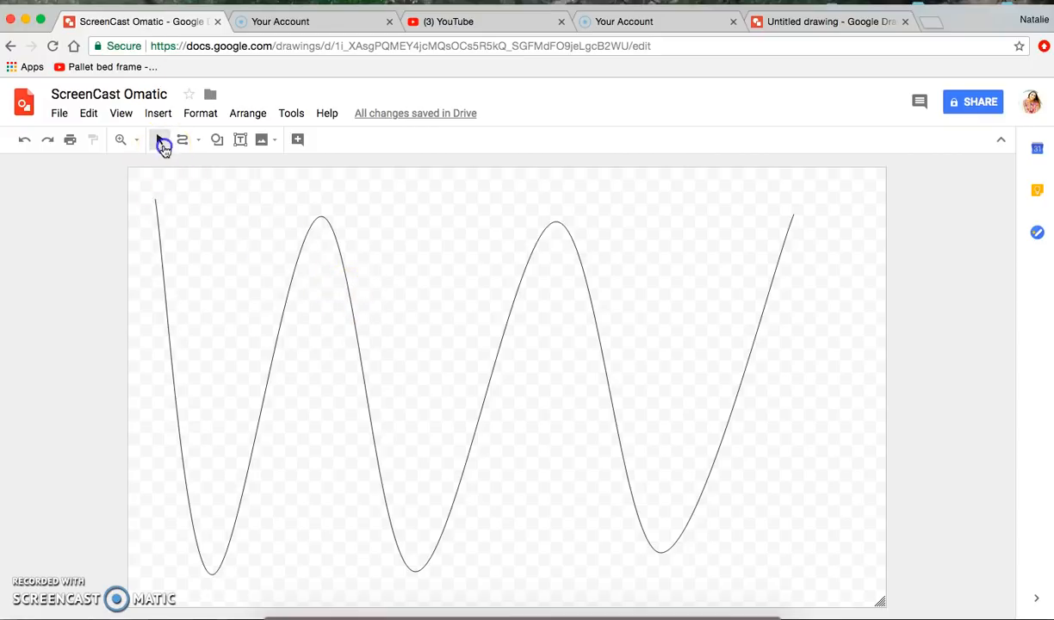
click(381, 328)
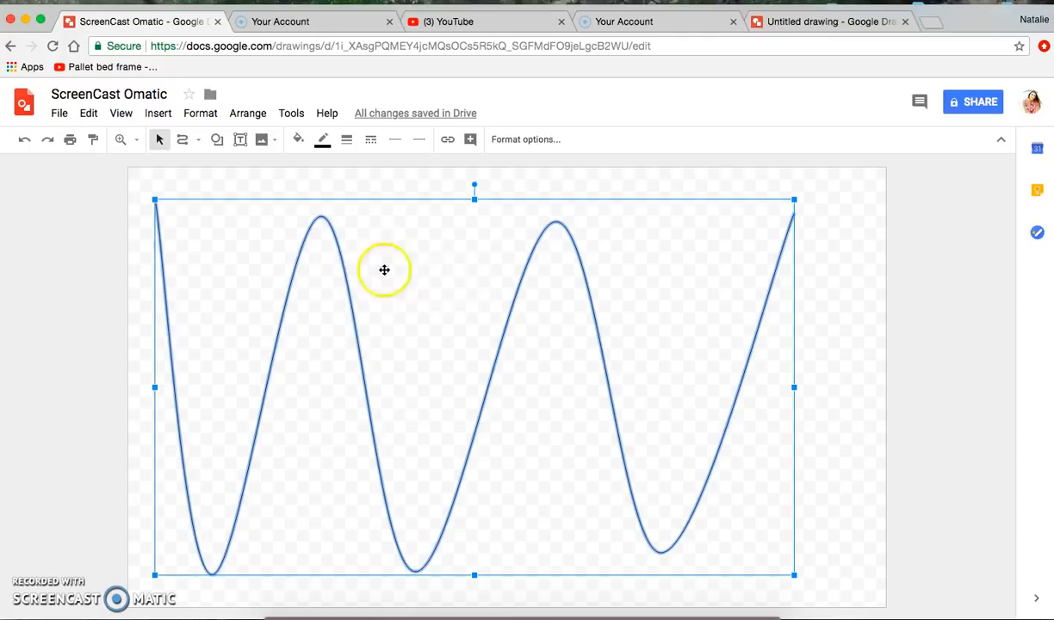
drag(473, 201, 471, 344)
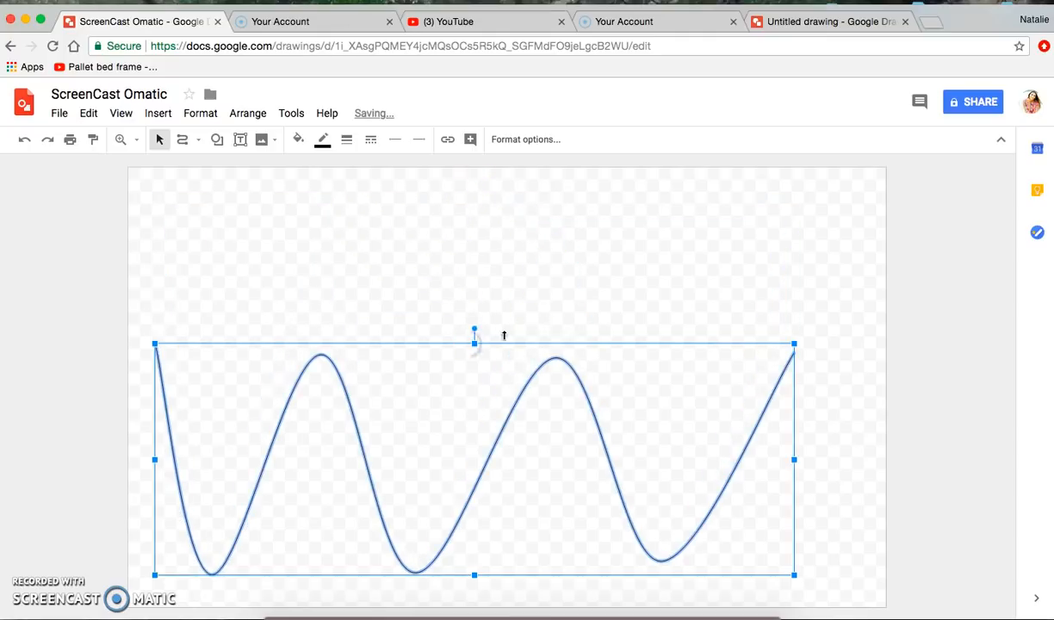
drag(796, 344, 875, 305)
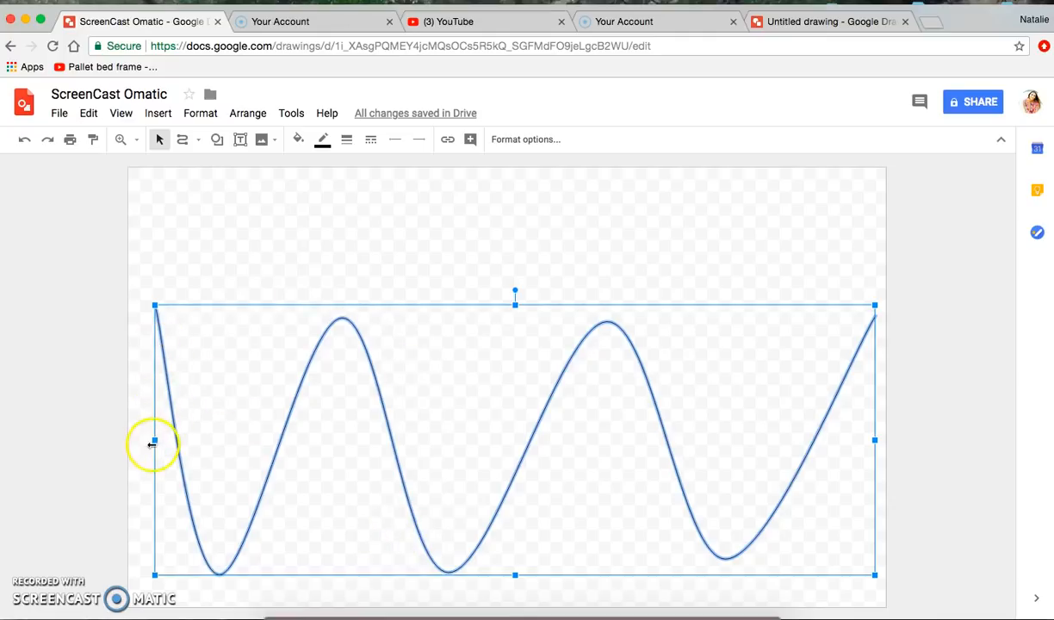
click(346, 139)
click(398, 207)
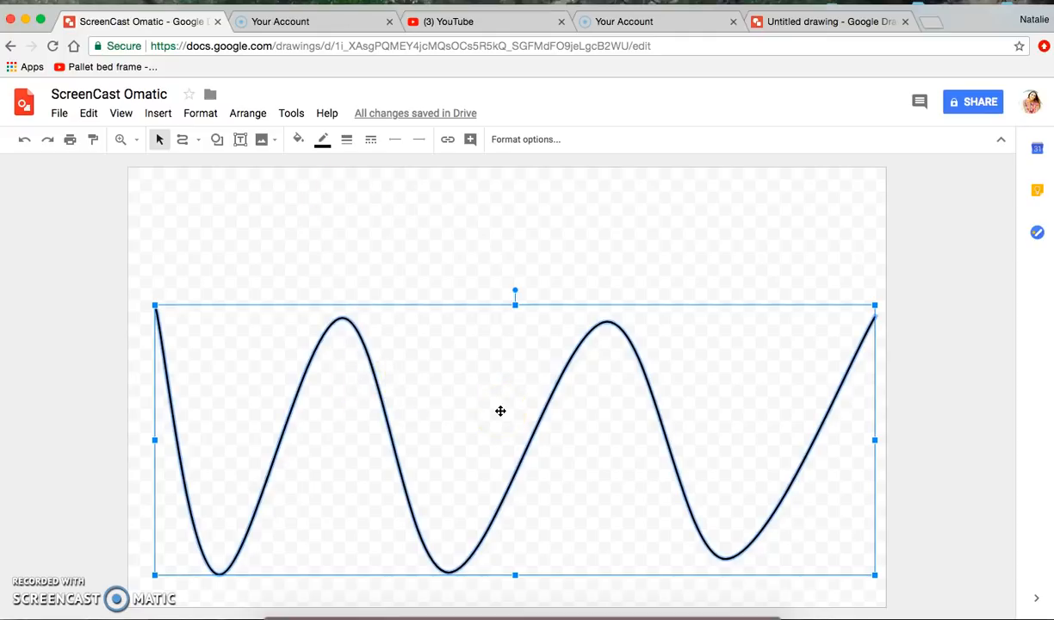
- Paste a copy of the wavy curve and position it above and slightly to the right of the original
key(super+v)
drag(616, 336, 604, 226)
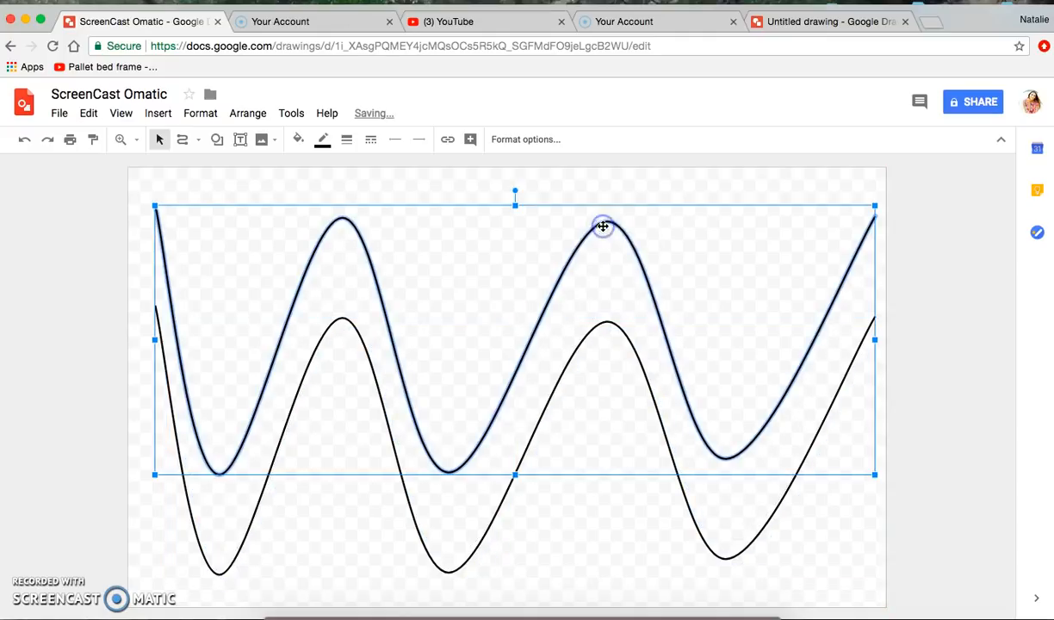
click(561, 598)
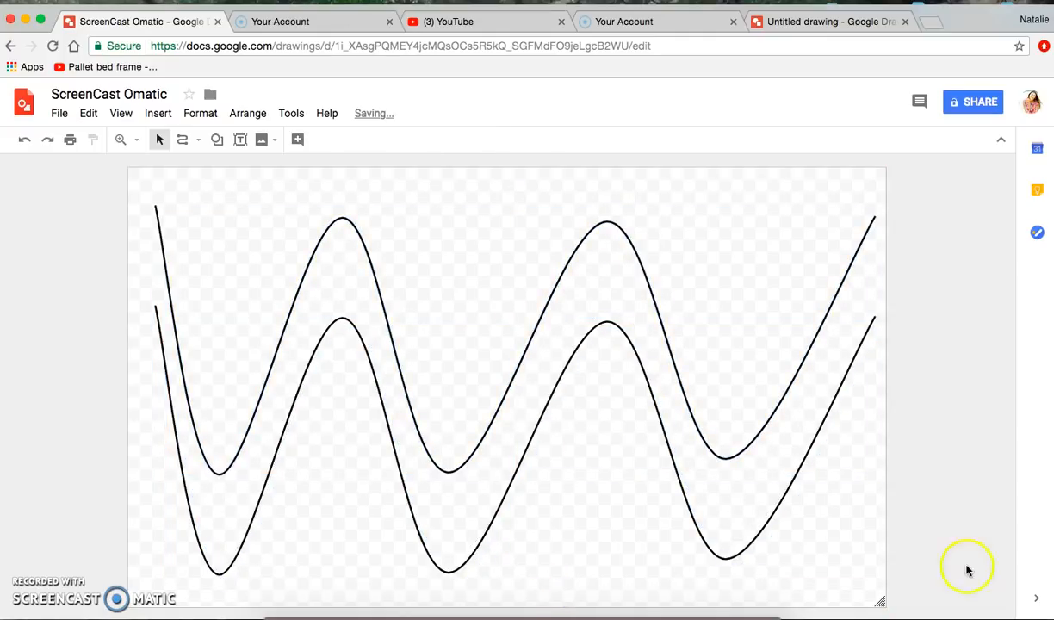
click(175, 322)
drag(180, 320, 181, 315)
click(616, 583)
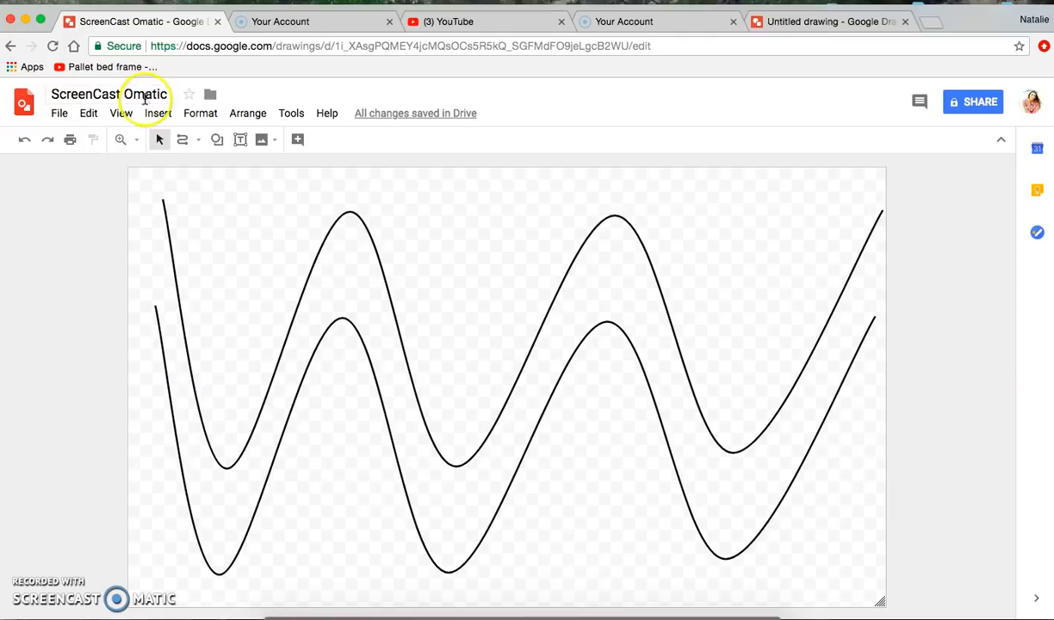
- Join the two wavy curves with straight lines between their left ends and between their right ends
click(199, 144)
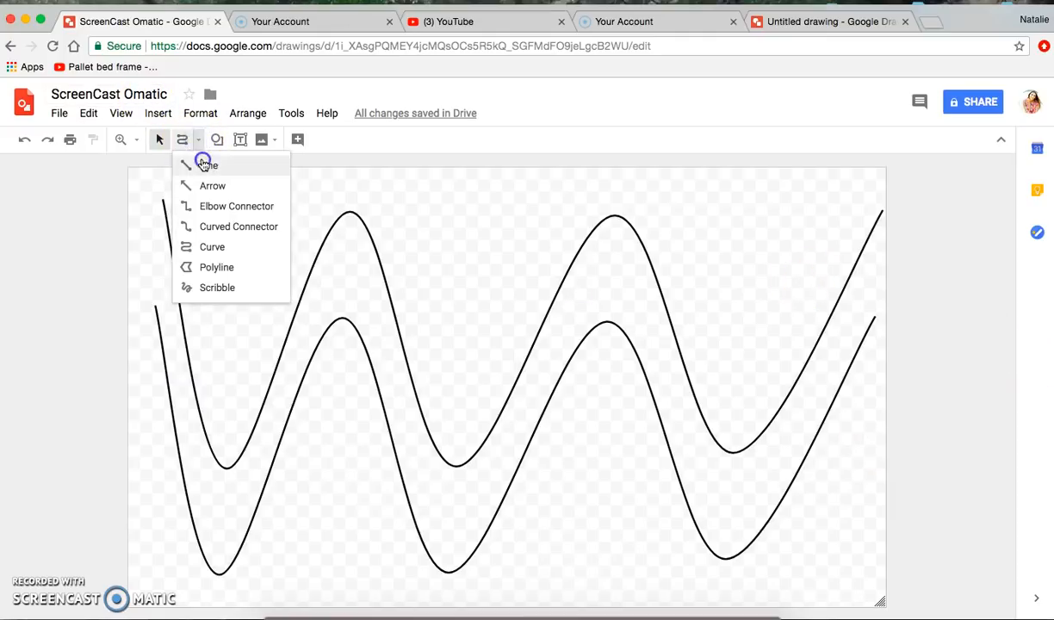
click(201, 165)
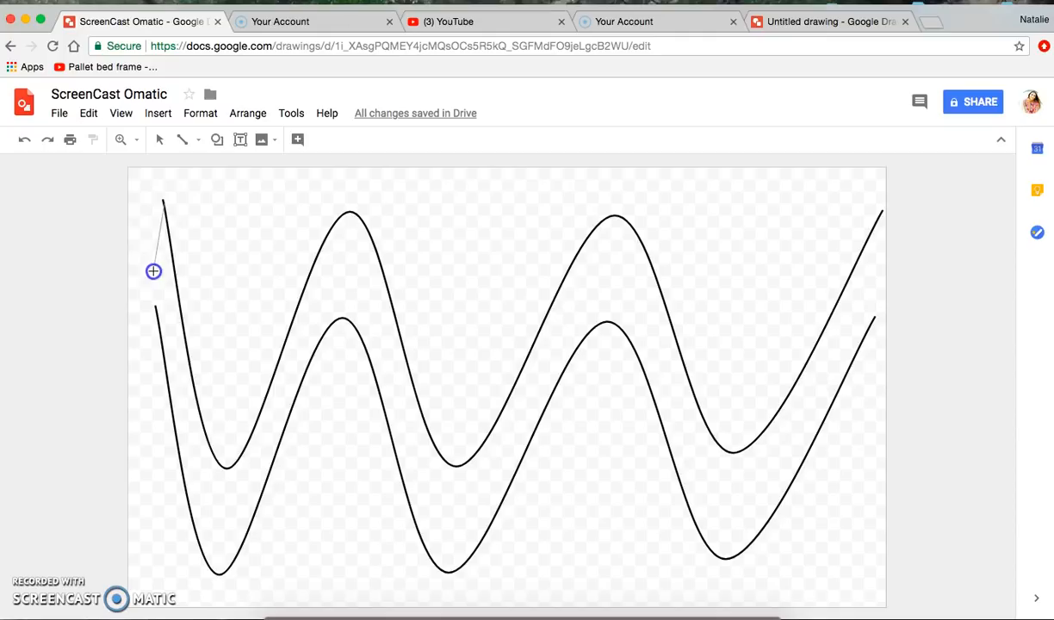
drag(155, 309, 155, 309)
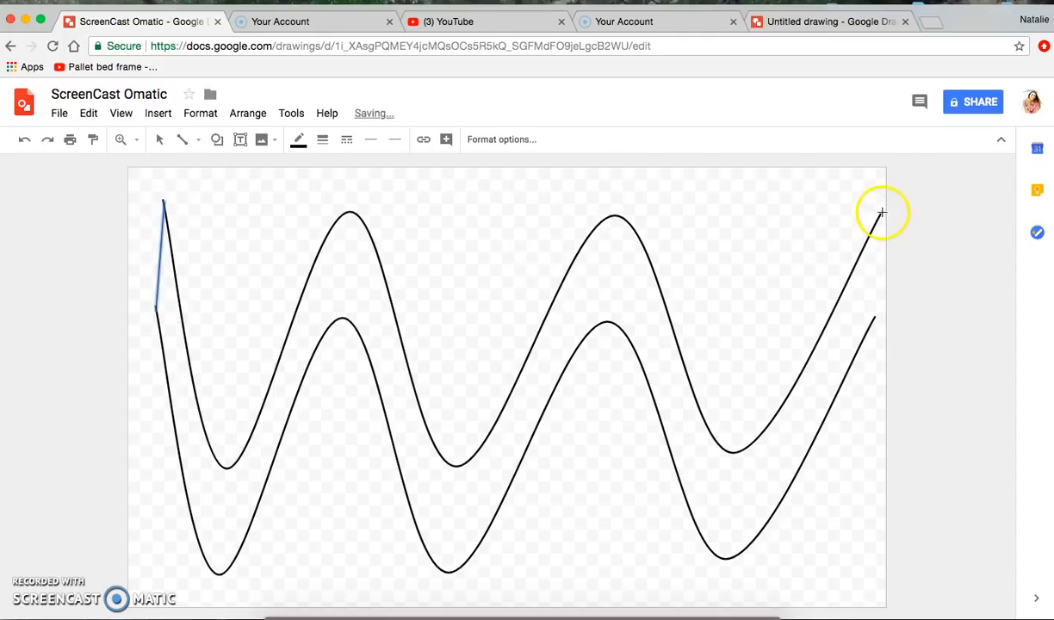
drag(883, 212, 879, 264)
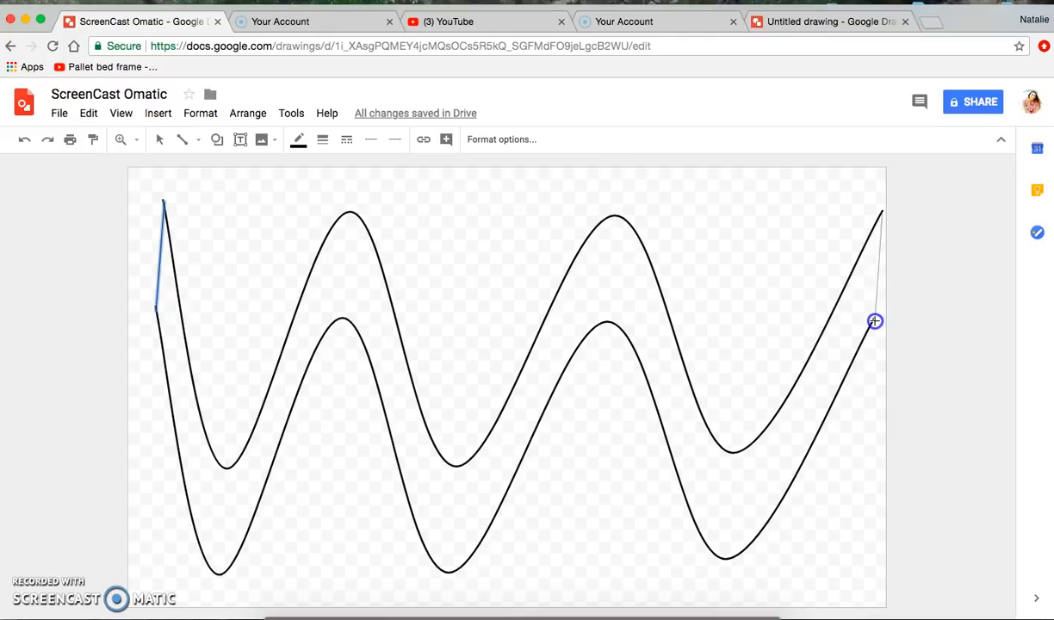
drag(875, 321, 875, 322)
click(969, 351)
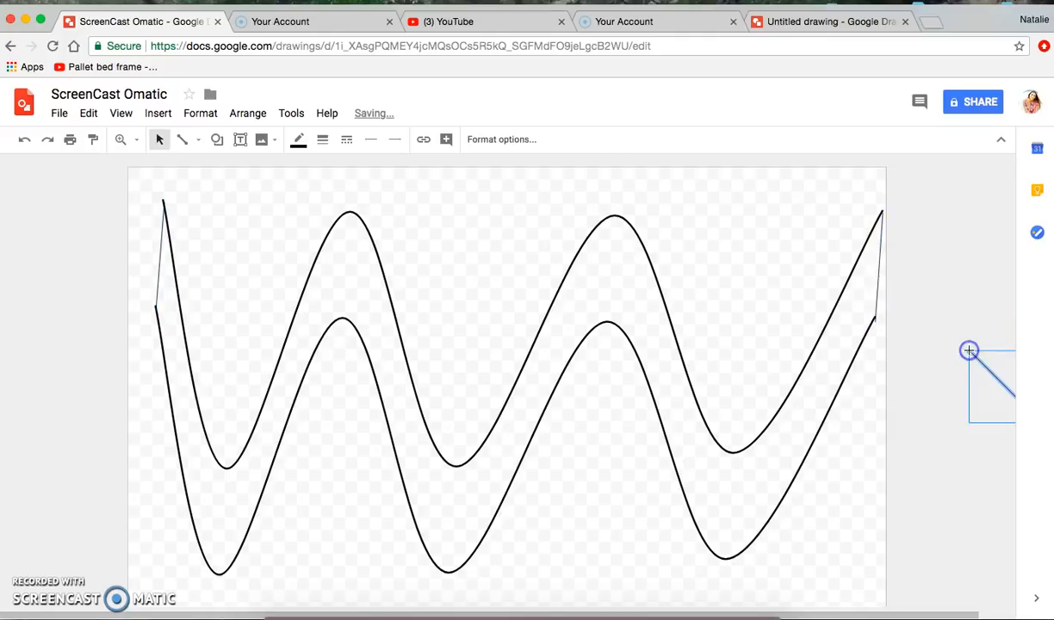
key(Delete)
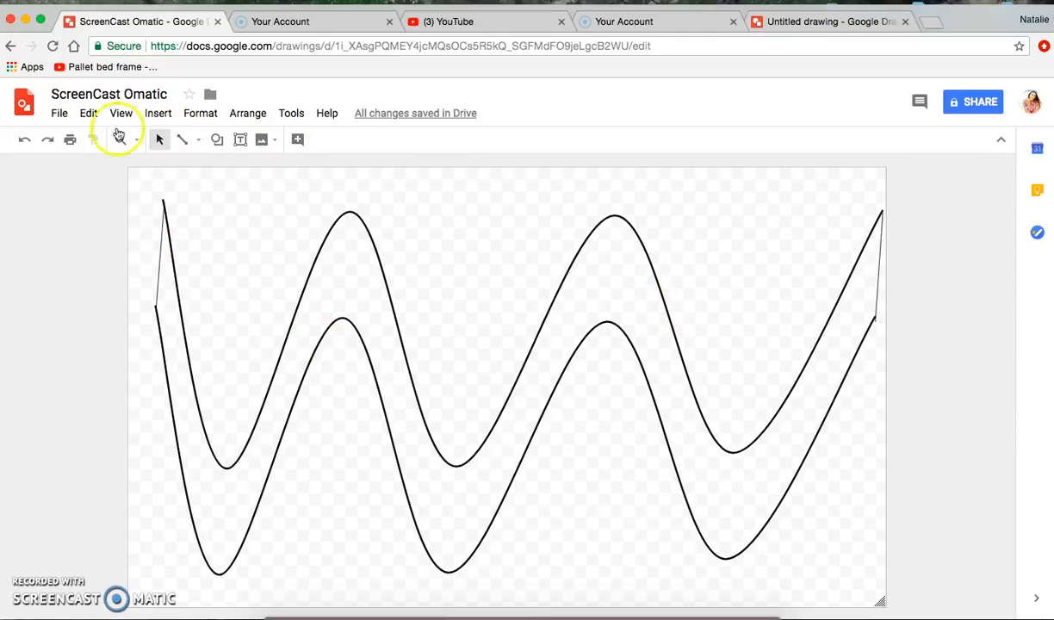
- Delete both wavy curves and the two straight lines joining their ends to clear the canvas
drag(142, 187, 869, 583)
key(Delete)
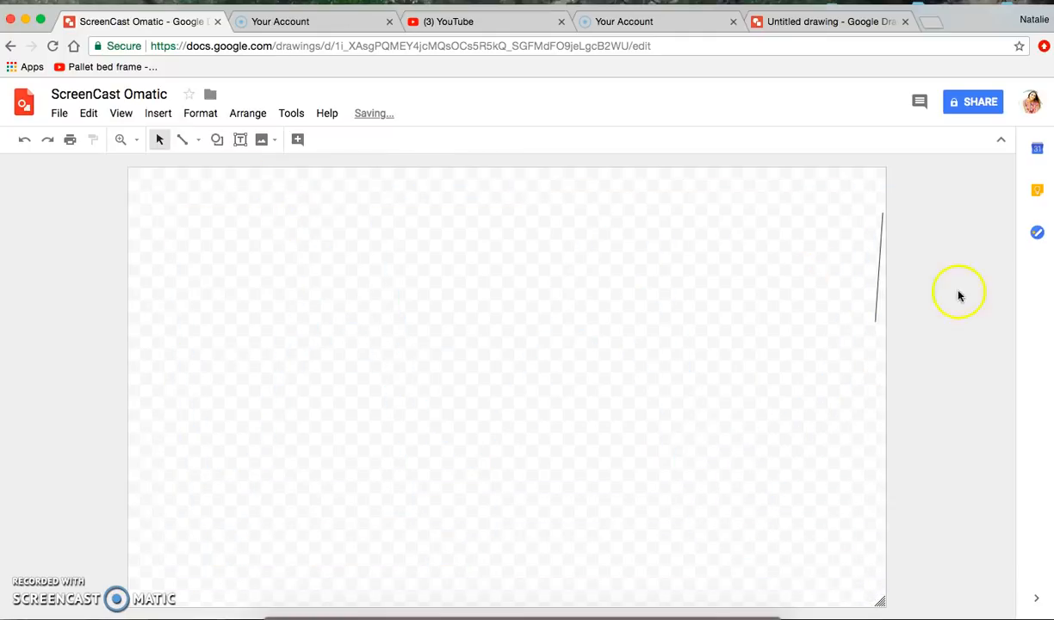
click(879, 281)
key(Delete)
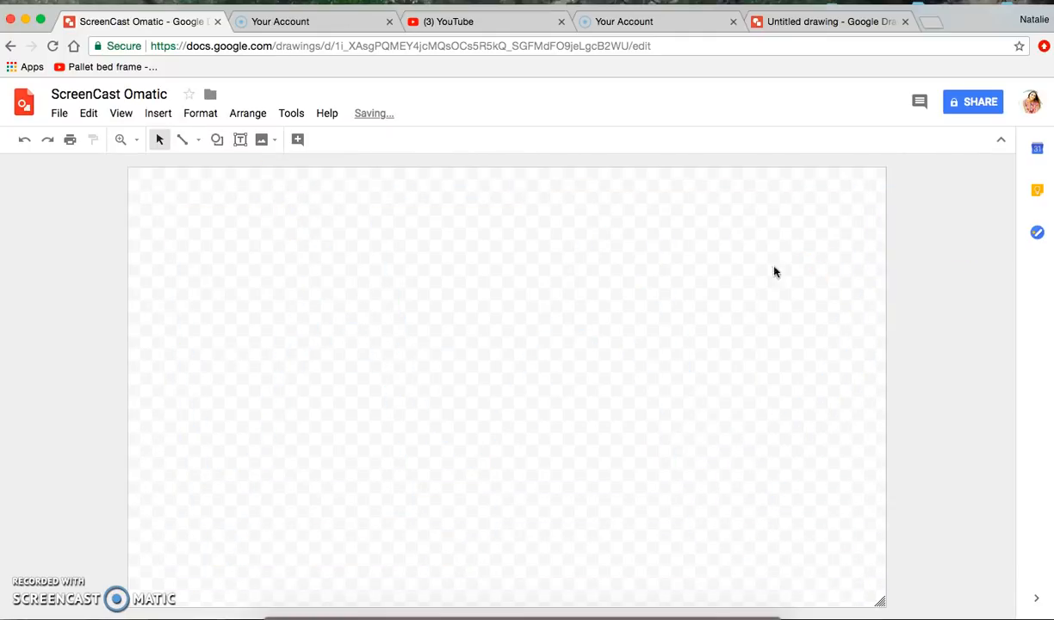
- Draw a closed, roughly rectangular four-sided shape with the Polyline tool in the canvas's upper-left area
click(199, 146)
click(220, 267)
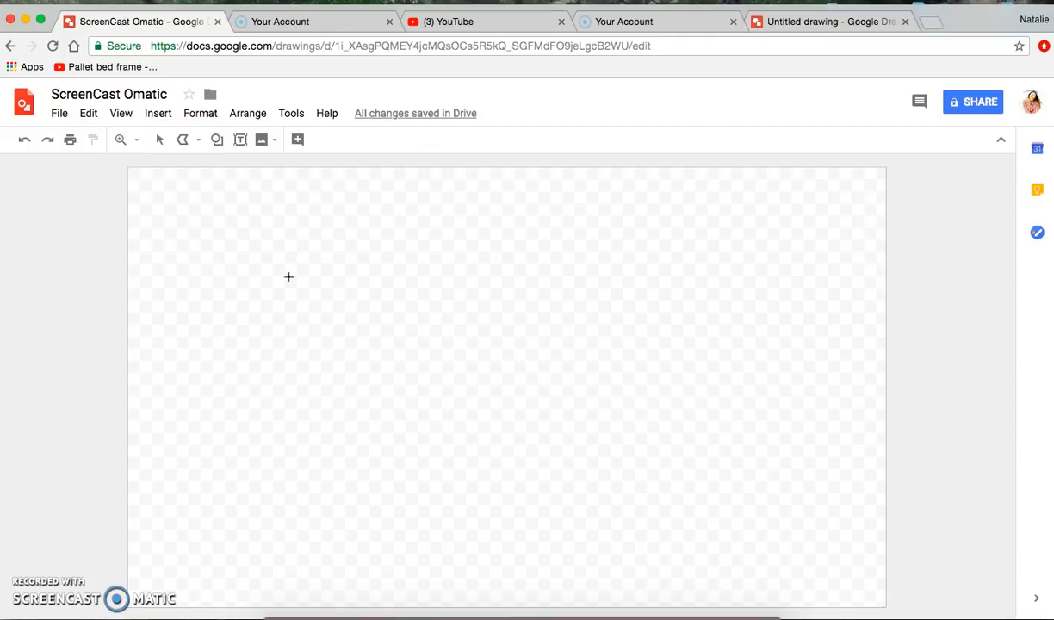
click(206, 226)
click(464, 225)
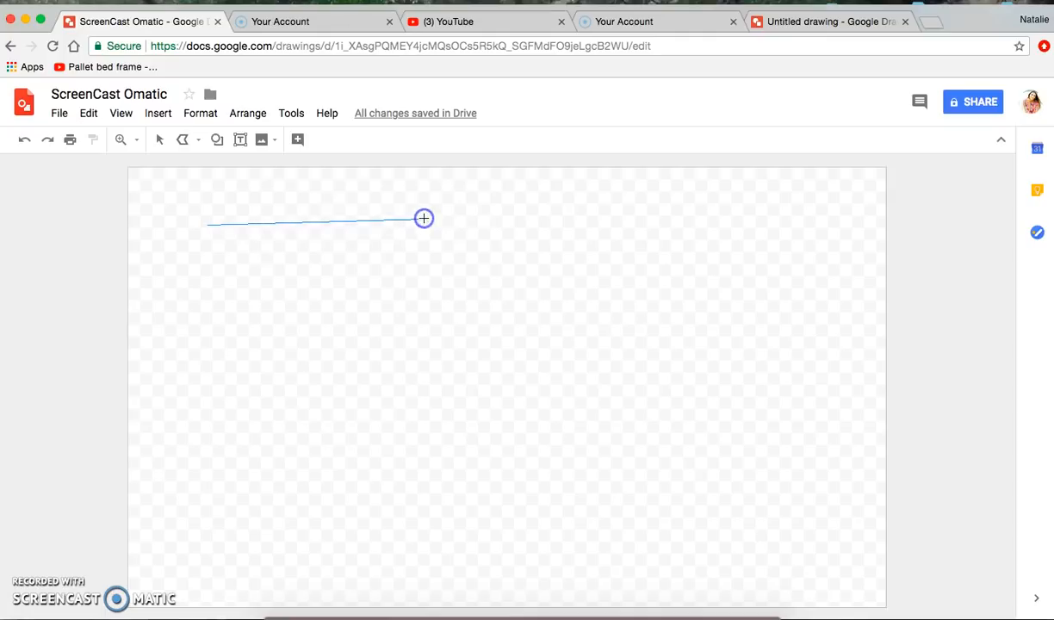
click(433, 380)
click(219, 380)
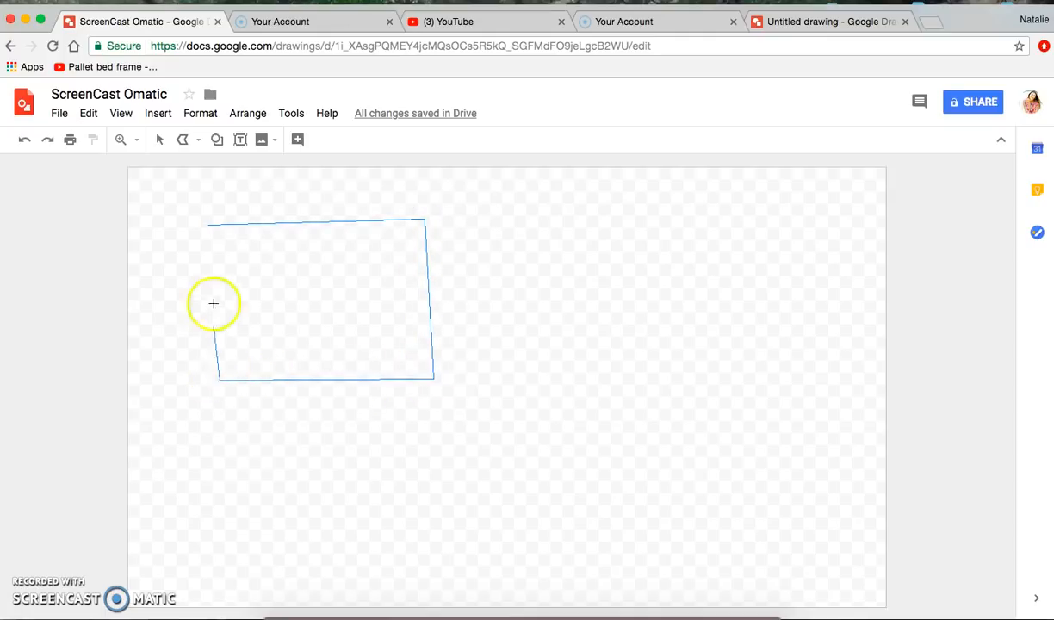
click(208, 223)
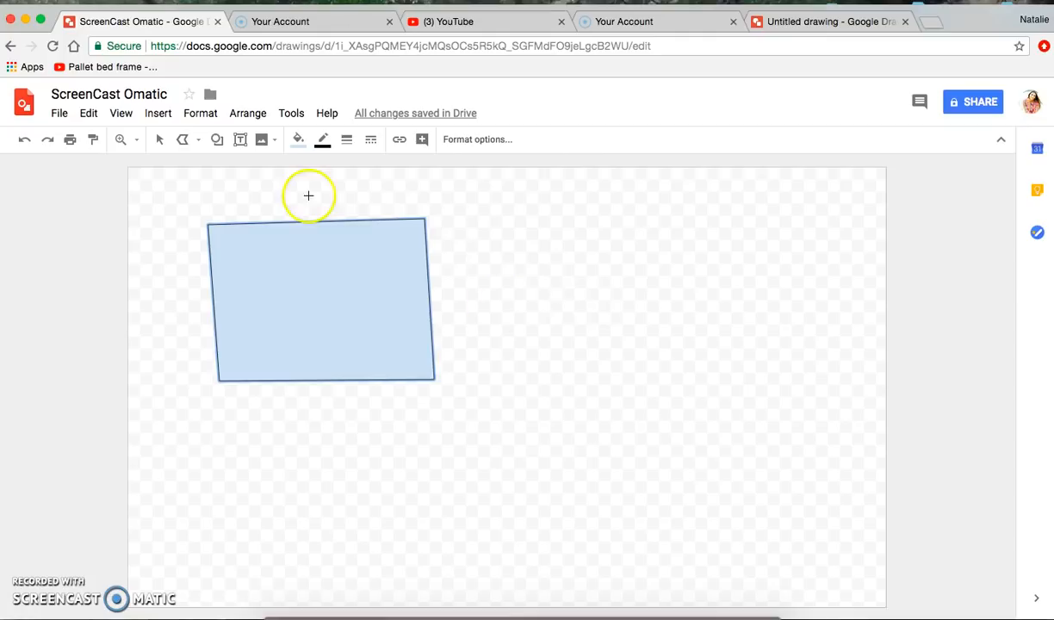
- Give the four-sided shape a dark yellow fill and a thicker orange border
click(298, 139)
click(343, 306)
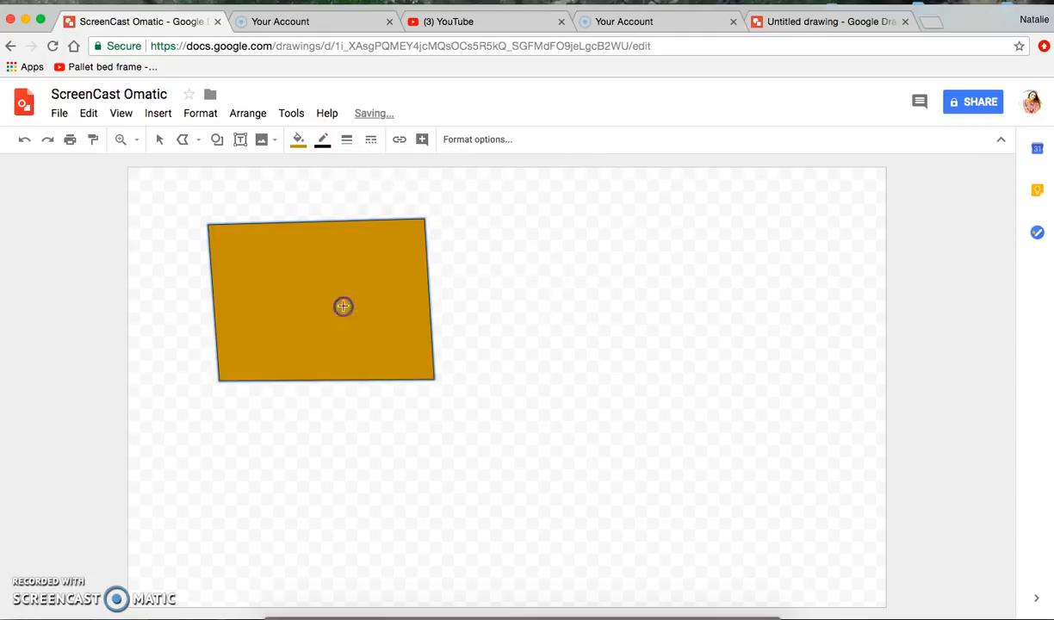
click(324, 139)
click(357, 272)
click(346, 138)
click(363, 205)
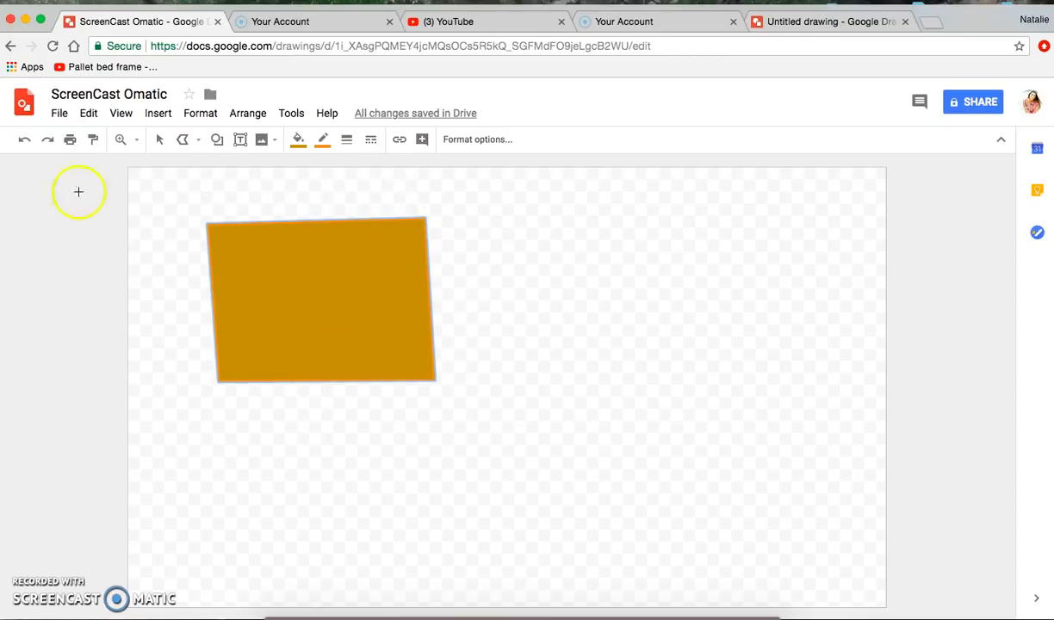
- Delete the dark yellow four-sided shape from the canvas
click(159, 143)
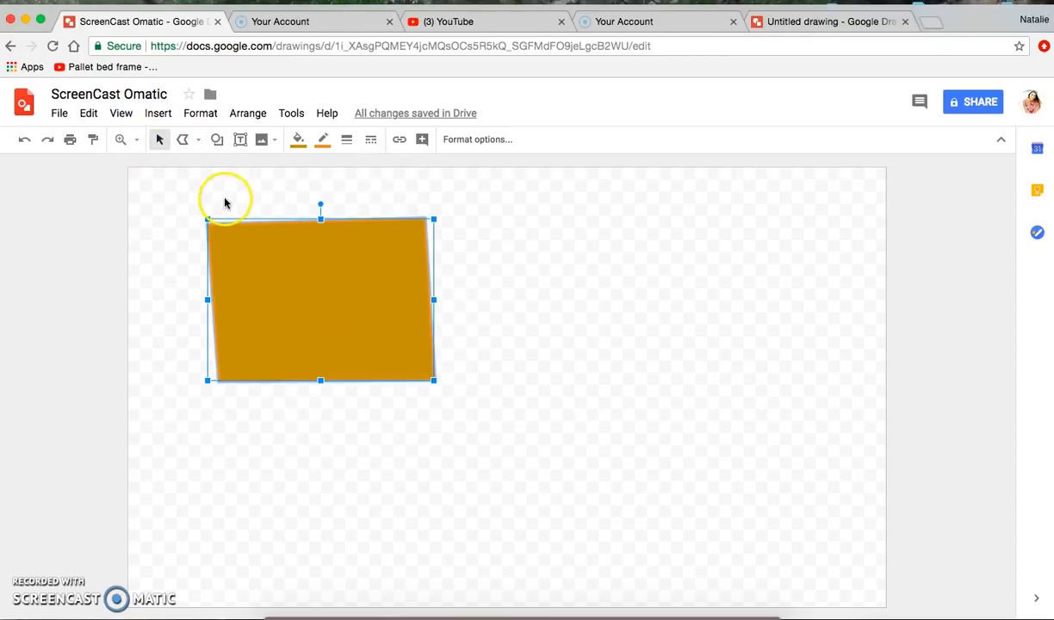
key(Delete)
- Draw a closed W-shaped band across the whole canvas with the Polyline tool, tracing its lower edge and returning along its upper edge
click(185, 141)
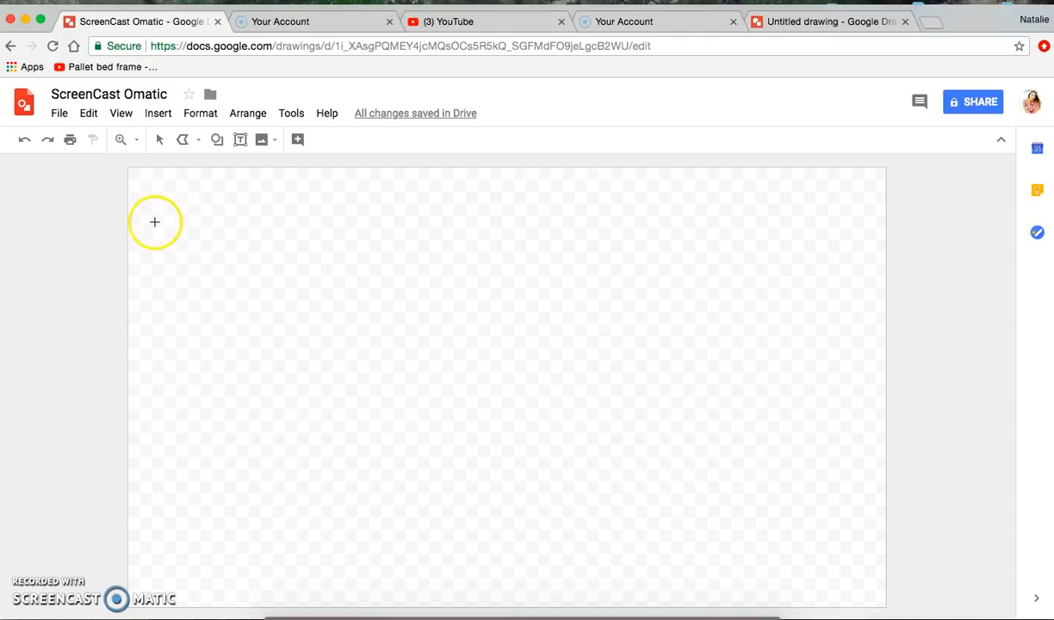
mouse_move(155, 221)
mouse_down()
mouse_move(210, 477)
mouse_move(235, 555)
mouse_move(260, 576)
mouse_up()
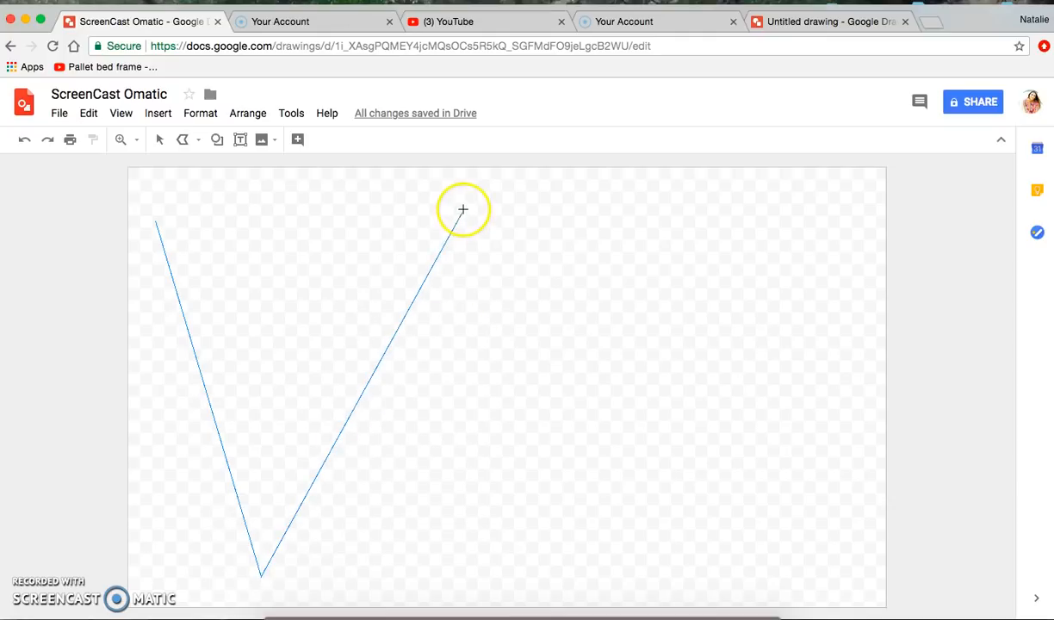
click(473, 310)
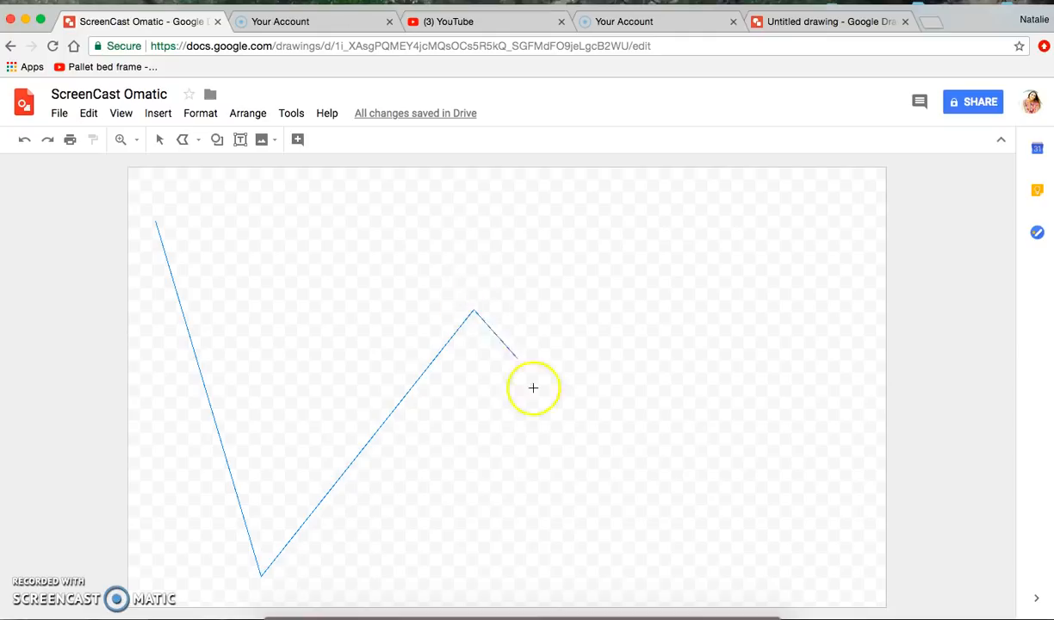
click(724, 573)
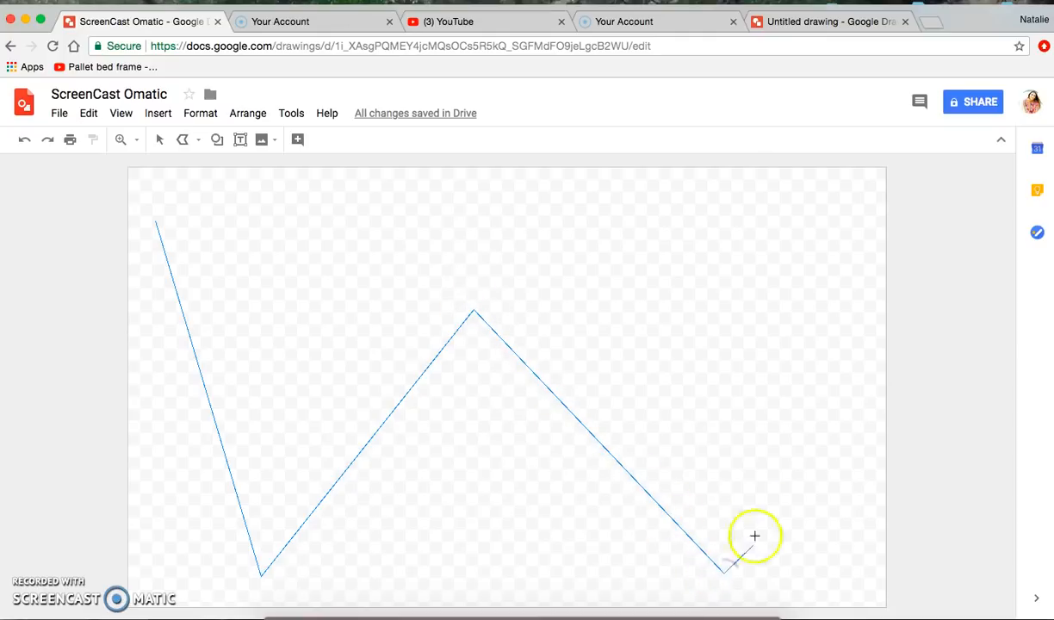
click(865, 259)
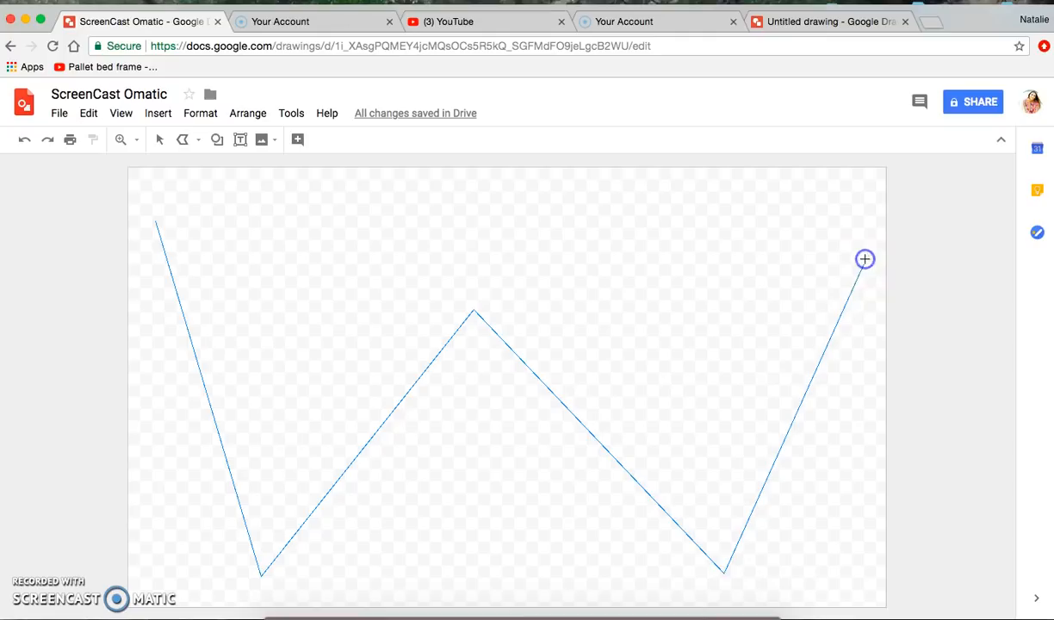
click(808, 210)
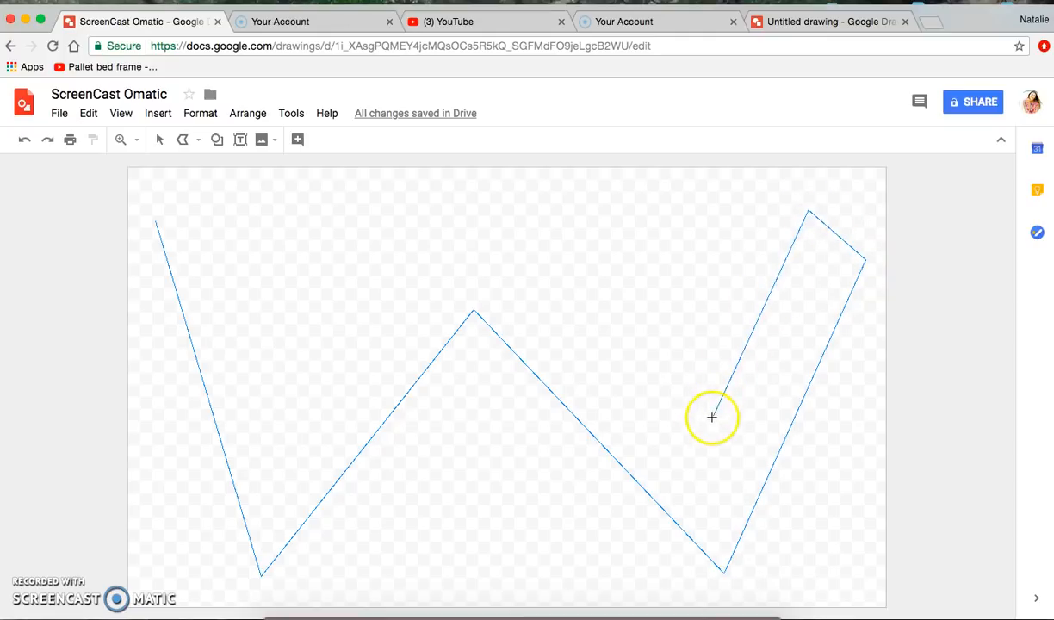
click(504, 209)
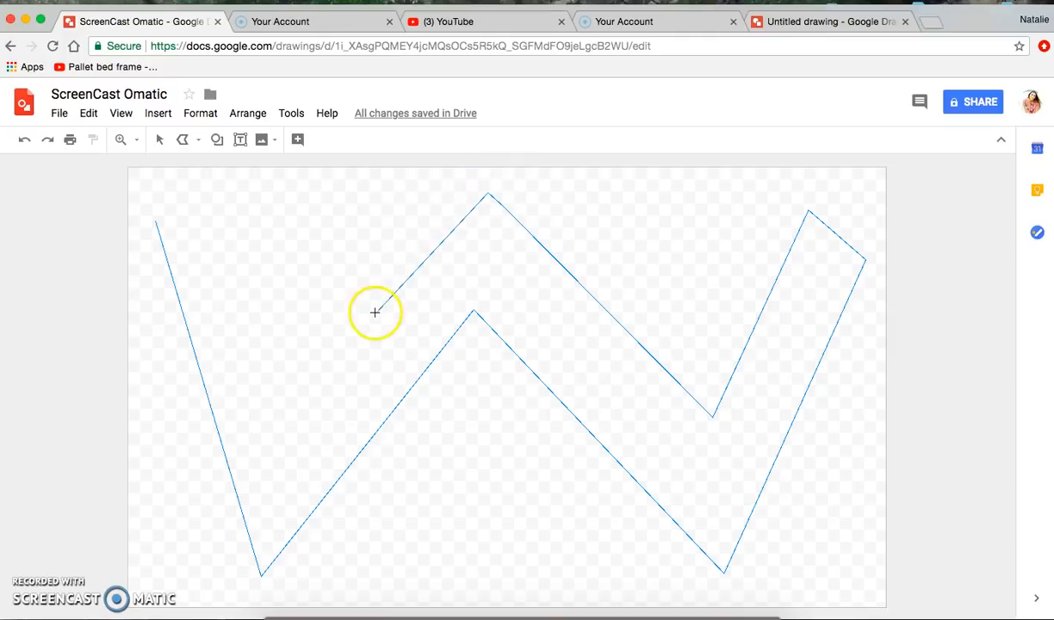
click(304, 416)
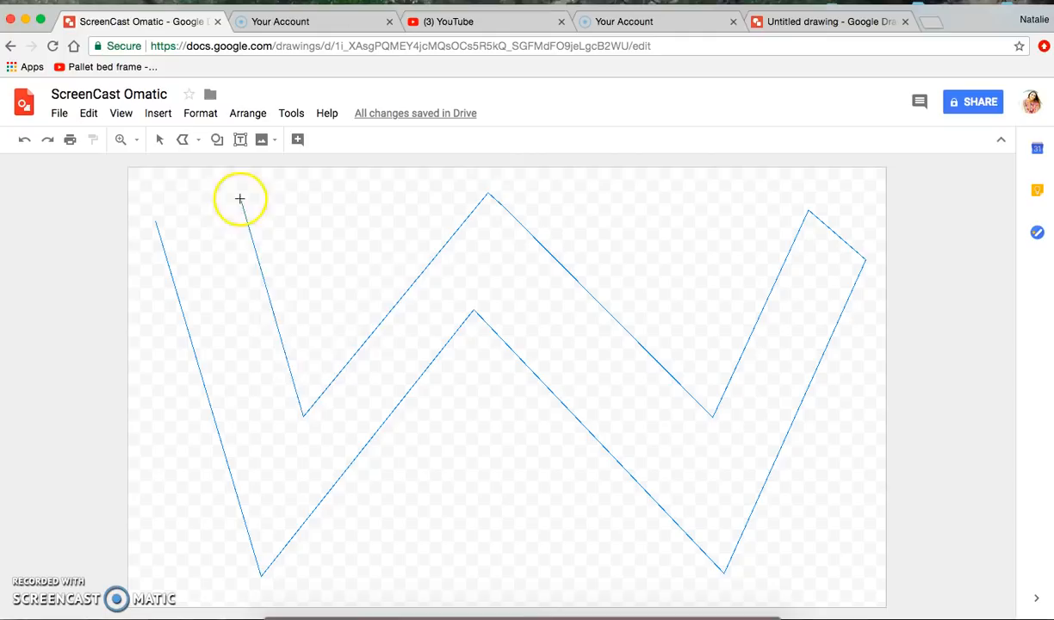
click(209, 172)
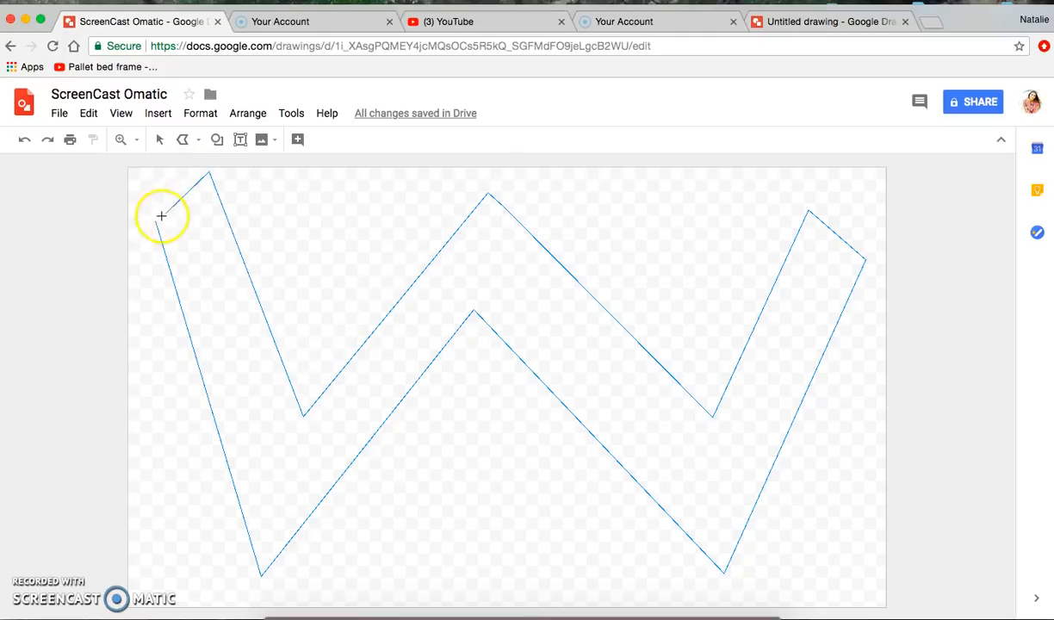
click(155, 222)
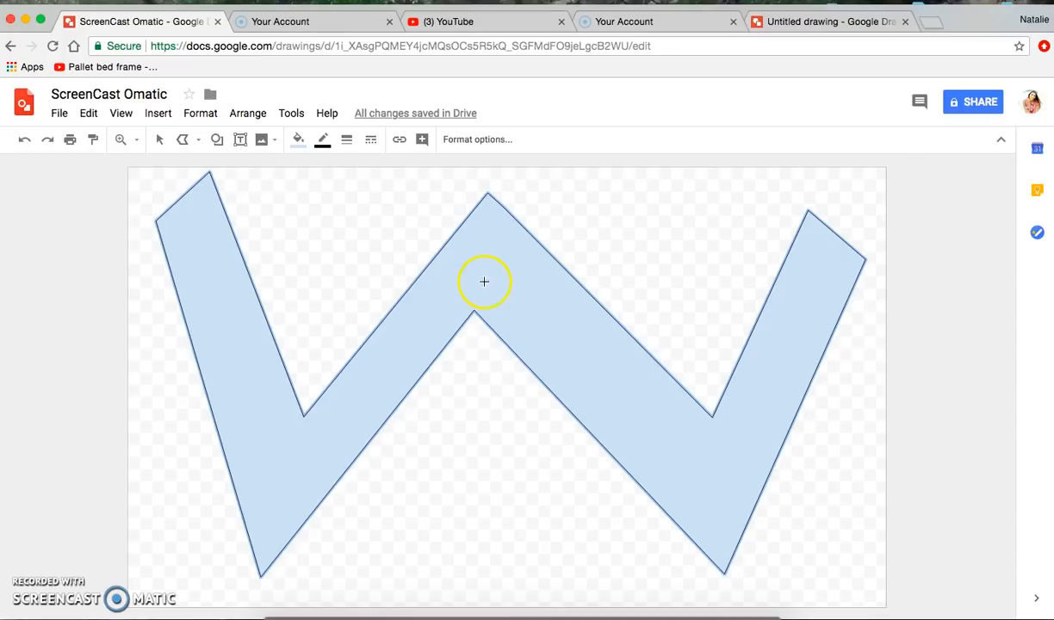
- Try a yellow fill on the W-shaped band and replace it with red
click(298, 139)
click(342, 289)
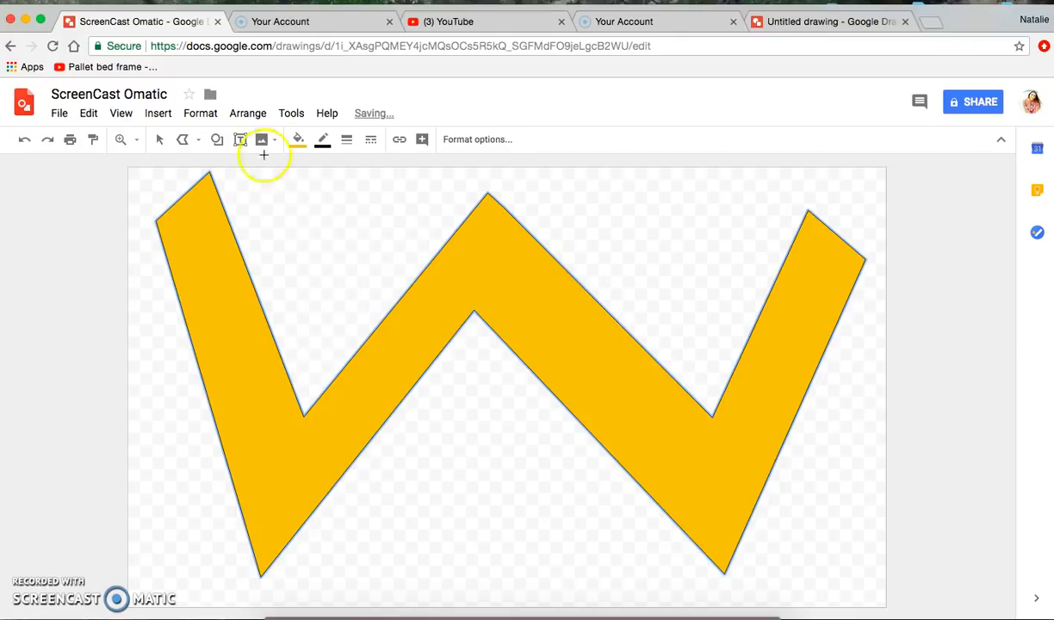
click(298, 139)
click(317, 298)
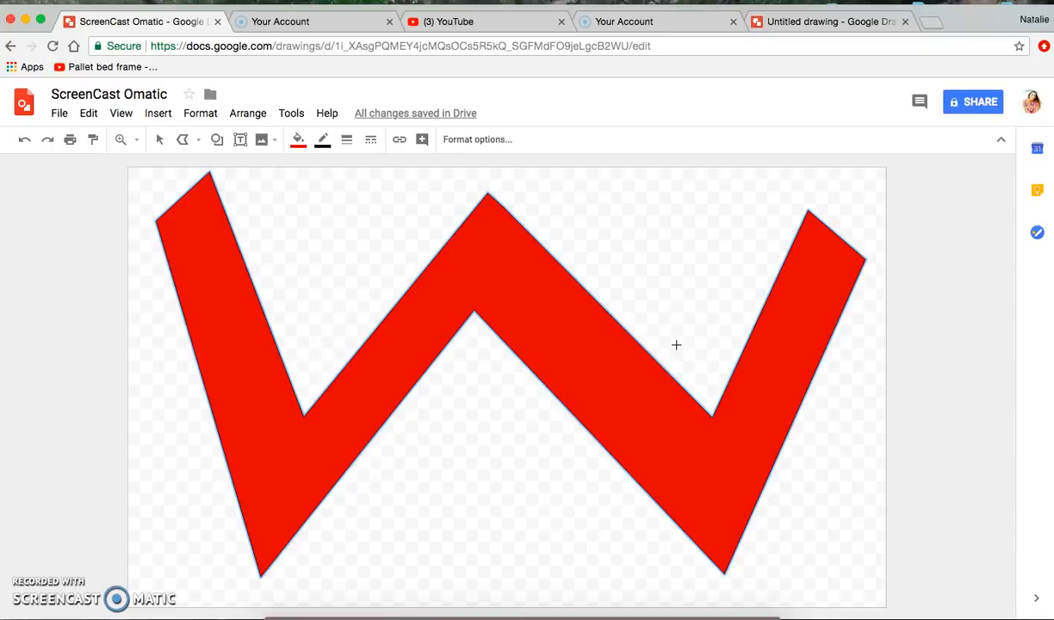
- Delete the red W-shaped band from the canvas
click(160, 140)
click(203, 171)
key(Delete)
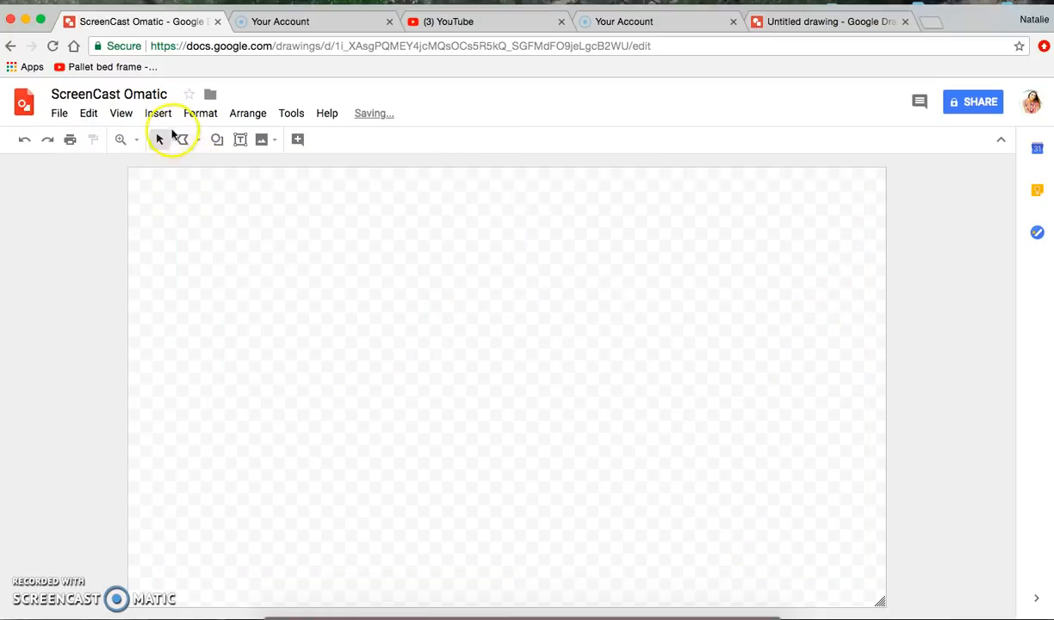
- Draw a freehand W-shaped outline across the canvas with the Scribble tool, ending back at its starting point
click(182, 140)
click(227, 295)
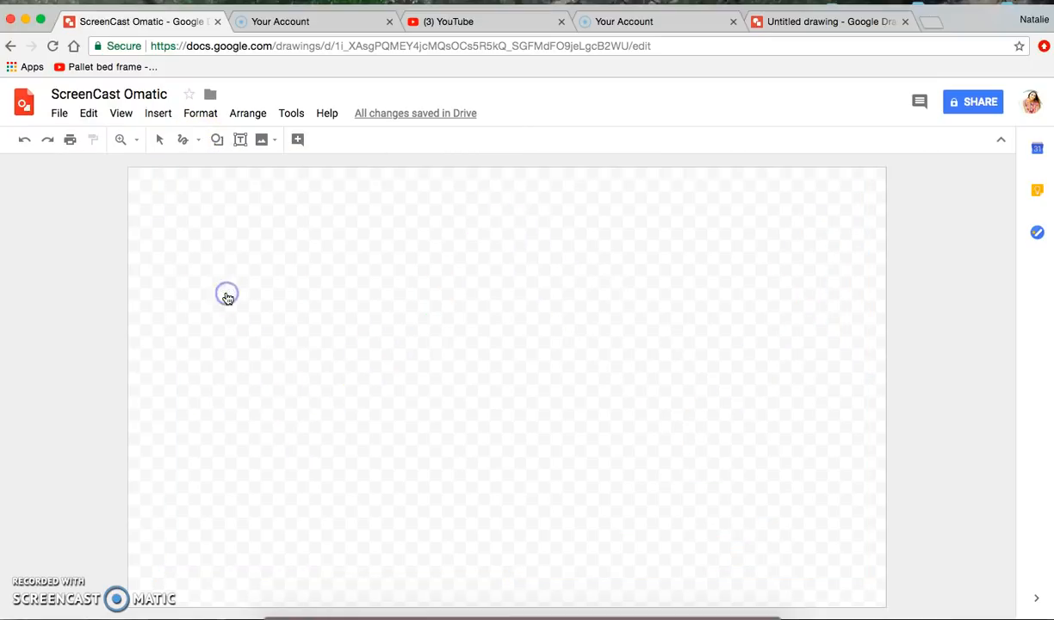
click(162, 210)
mouse_move(158, 206)
mouse_down()
mouse_move(200, 274)
mouse_move(216, 336)
mouse_move(296, 510)
mouse_move(346, 569)
mouse_move(377, 569)
mouse_move(421, 401)
mouse_move(461, 366)
mouse_move(563, 472)
mouse_move(602, 541)
mouse_move(627, 564)
mouse_move(677, 571)
mouse_move(730, 530)
mouse_move(845, 226)
mouse_move(782, 206)
mouse_move(676, 456)
mouse_move(604, 391)
mouse_move(565, 331)
mouse_move(427, 279)
mouse_move(393, 330)
mouse_move(367, 423)
mouse_move(343, 444)
mouse_move(315, 436)
mouse_move(233, 251)
mouse_move(184, 184)
mouse_move(157, 207)
mouse_up()
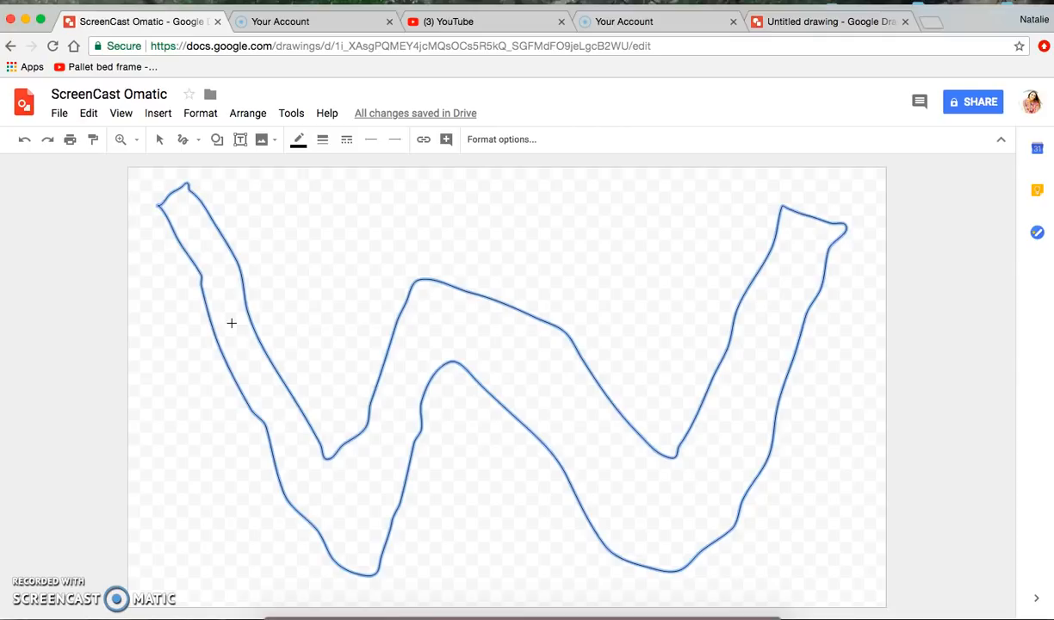
- Delete the freehand W-shaped scribble from the canvas
click(160, 142)
click(155, 182)
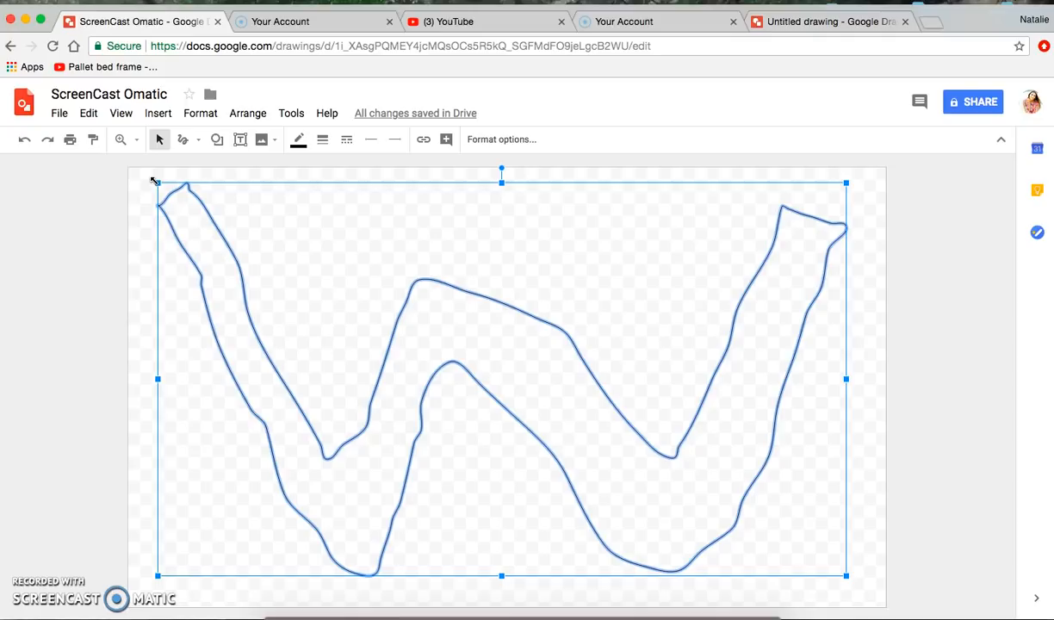
key(Delete)
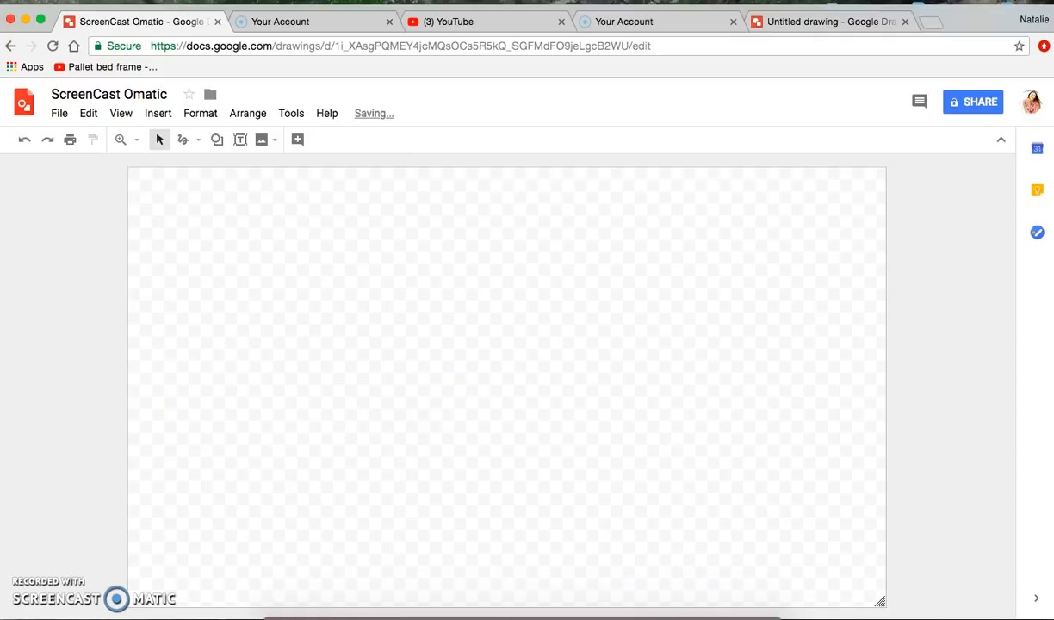